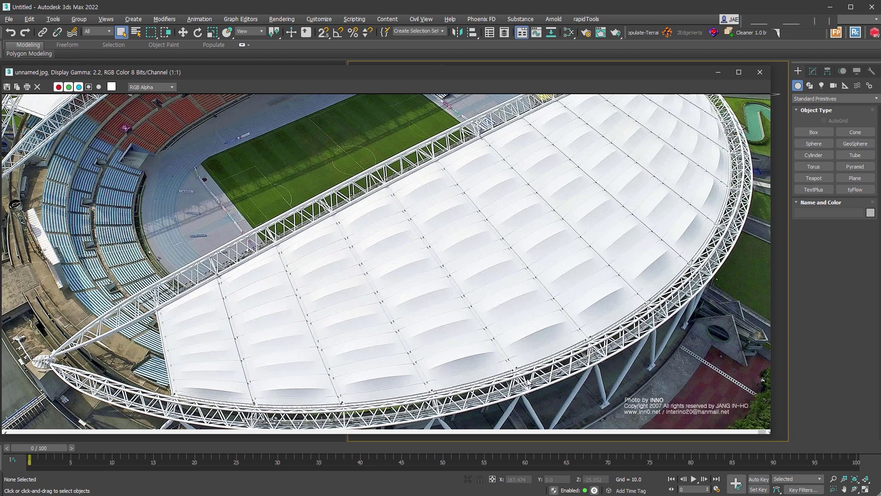
# - Pan and zoom the frame buffer to 1:2 so the whole stadium photo shows beside the Front viewport
pyautogui.scroll(-1, 527, 381)
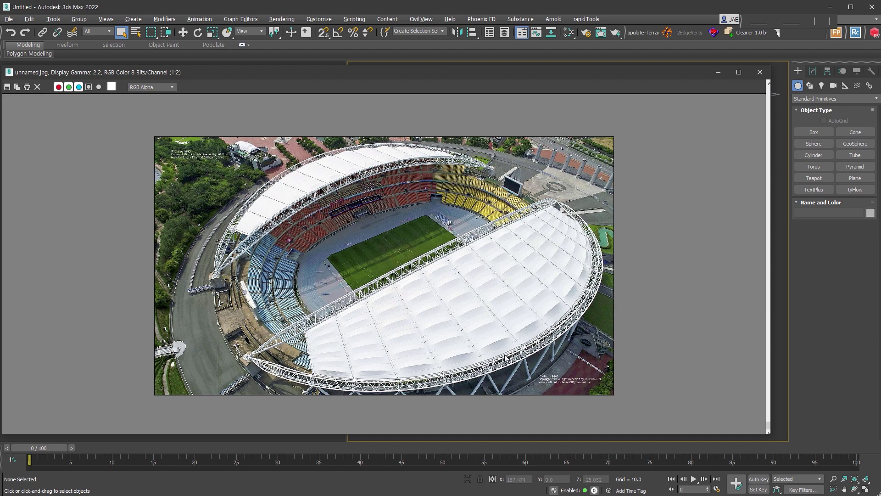
pyautogui.scroll(1, 507, 359)
pyautogui.scroll(1, 319, 247)
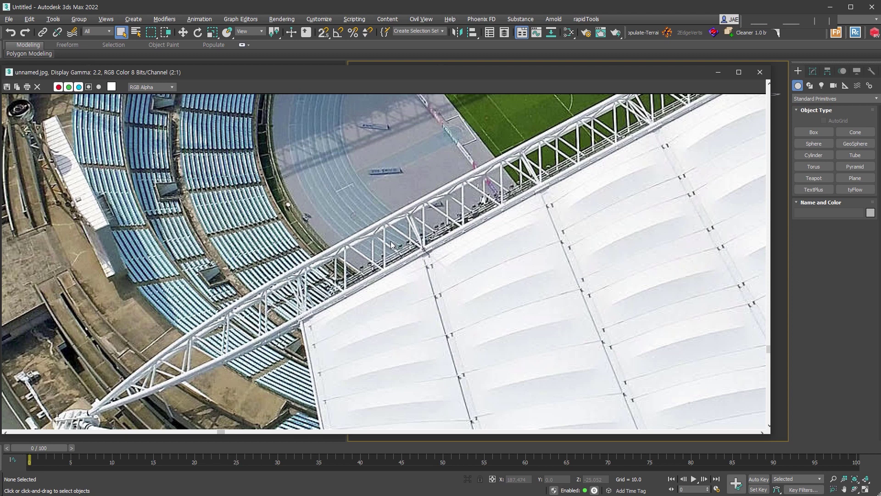
pyautogui.scroll(-1, 445, 270)
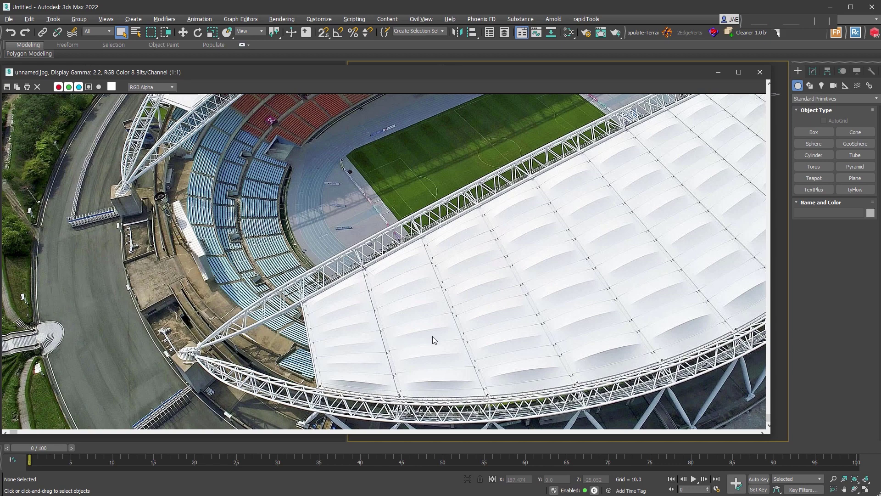
pyautogui.moveTo(432, 336); pyautogui.dragTo(486, 327, button='middle')
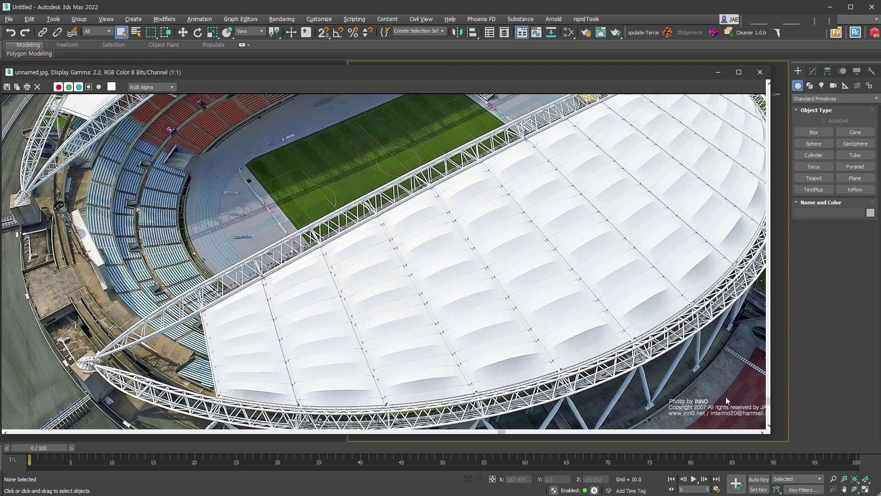
pyautogui.scroll(-1, 725, 396)
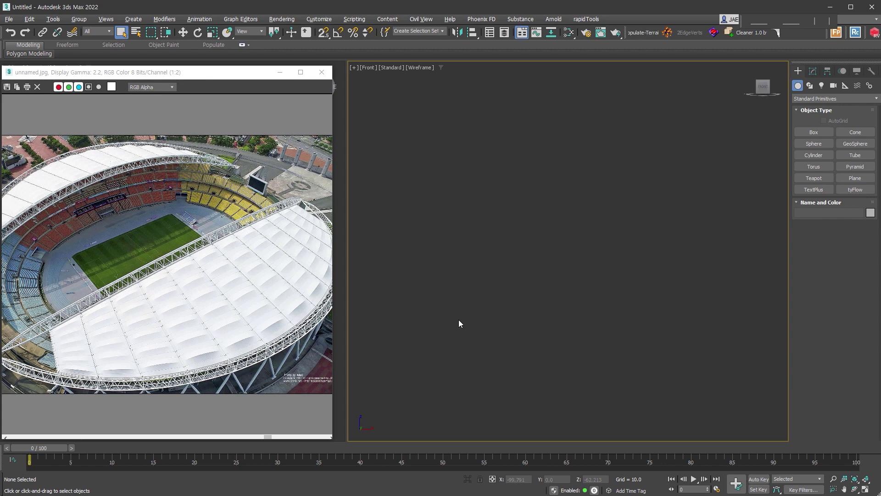
# - In the Left view, draw a straight baseline spline
pyautogui.press('l')
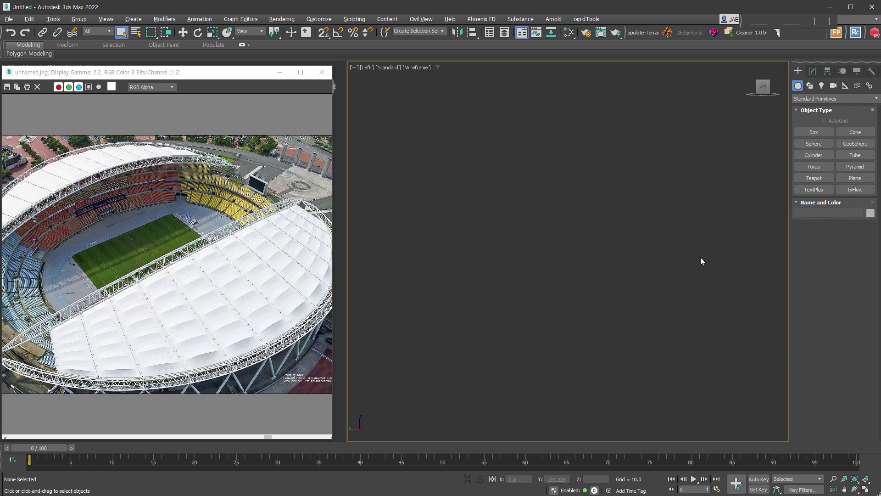
pyautogui.click(810, 85)
pyautogui.click(814, 144)
pyautogui.click(405, 244)
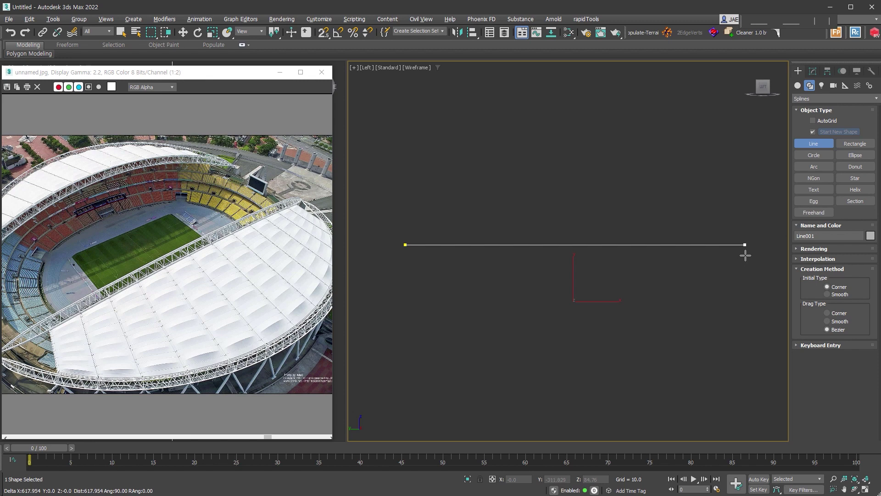
pyautogui.rightClick(642, 326)
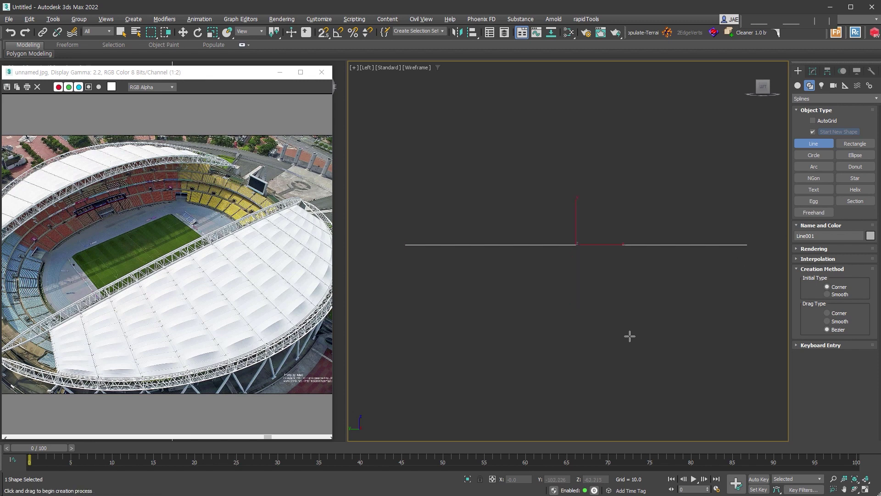
# - With vertex snaps on, draw Arc001 (radius 884.477) spanning the baseline's two ends
pyautogui.click(813, 166)
pyautogui.moveTo(442, 248); pyautogui.dragTo(439, 257, button='middle')
pyautogui.press('s')
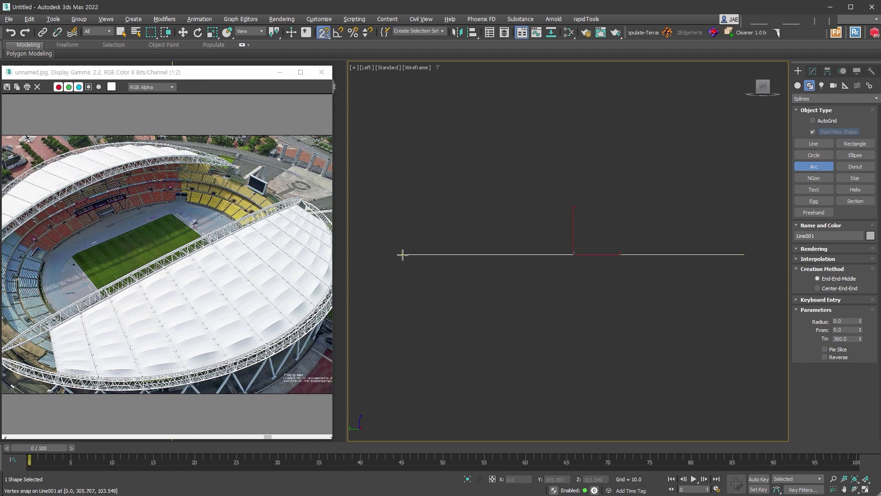
pyautogui.moveTo(402, 255); pyautogui.dragTo(745, 254)
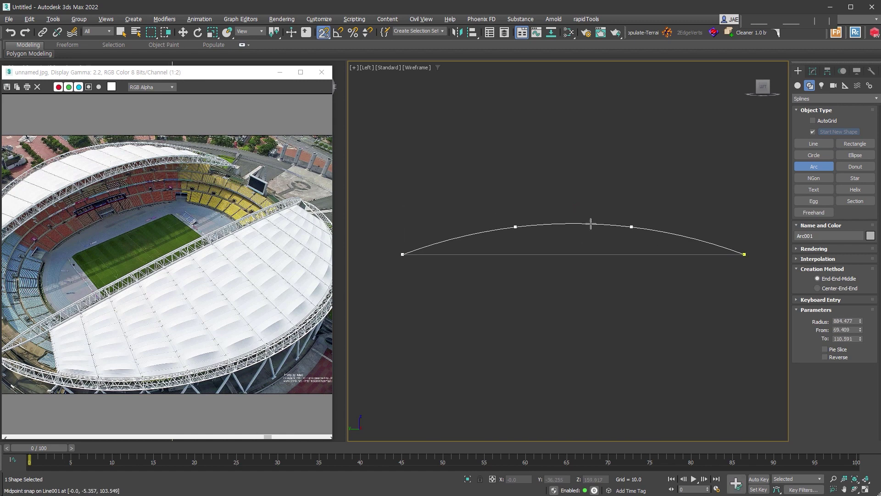
pyautogui.click(591, 223)
pyautogui.rightClick(591, 224)
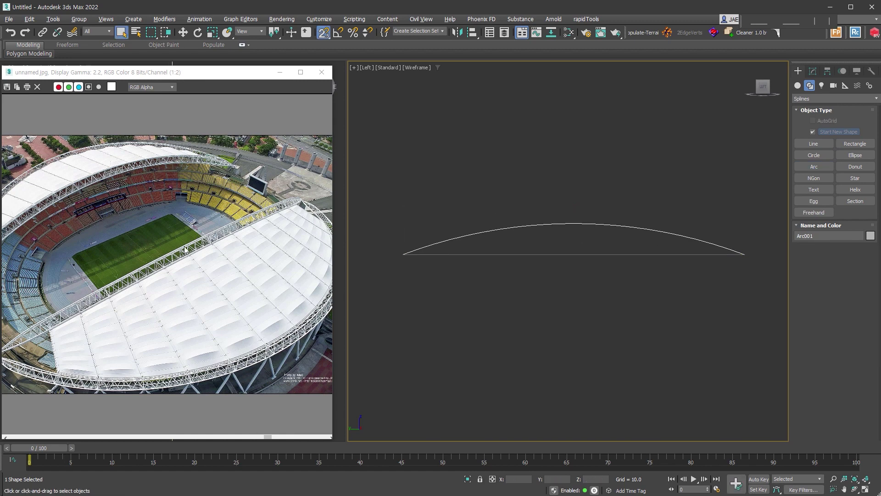
pyautogui.press('t')
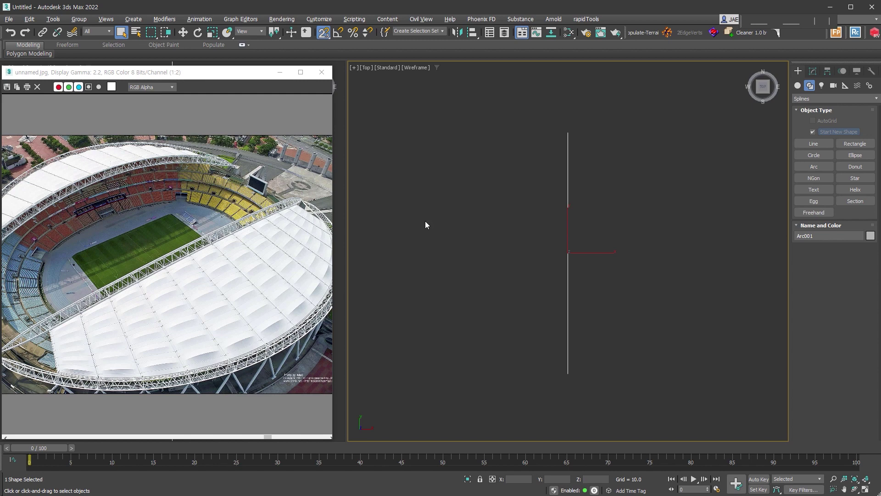
# - In Top view, draw plan arc Arc002 between the arch's ends and raise it to their height
pyautogui.click(819, 169)
pyautogui.moveTo(567, 132); pyautogui.dragTo(568, 374)
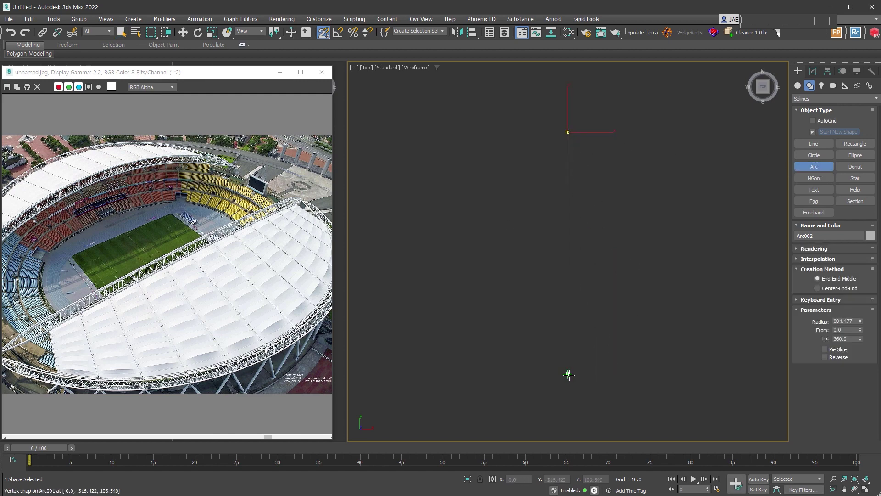
pyautogui.click(662, 266)
pyautogui.rightClick(662, 265)
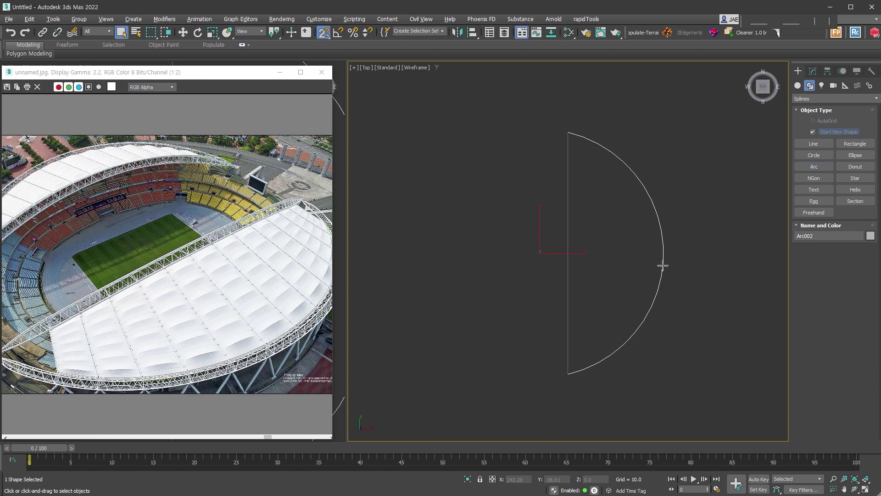
pyautogui.moveTo(662, 265)
pyautogui.keyDown('alt'); pyautogui.mouseDown(button='middle')
pyautogui.moveTo(593, 379)
pyautogui.moveTo(602, 327)
pyautogui.mouseUp(button='middle'); pyautogui.keyUp('alt')
pyautogui.moveTo(588, 235)
pyautogui.keyDown('alt'); pyautogui.mouseDown(button='middle')
pyautogui.moveTo(534, 324)
pyautogui.moveTo(552, 318)
pyautogui.moveTo(521, 300)
pyautogui.mouseUp(button='middle'); pyautogui.keyUp('alt')
pyautogui.rightClick(522, 301)
pyautogui.click(533, 307)
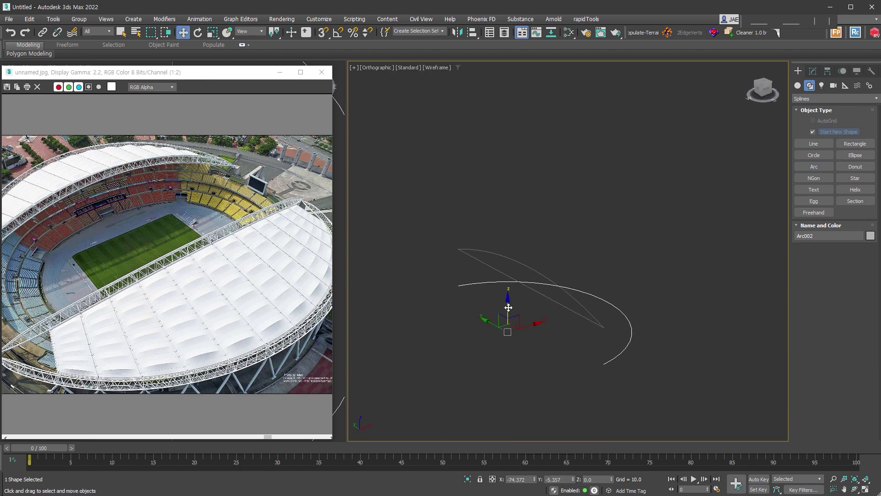
pyautogui.moveTo(506, 315); pyautogui.dragTo(646, 370)
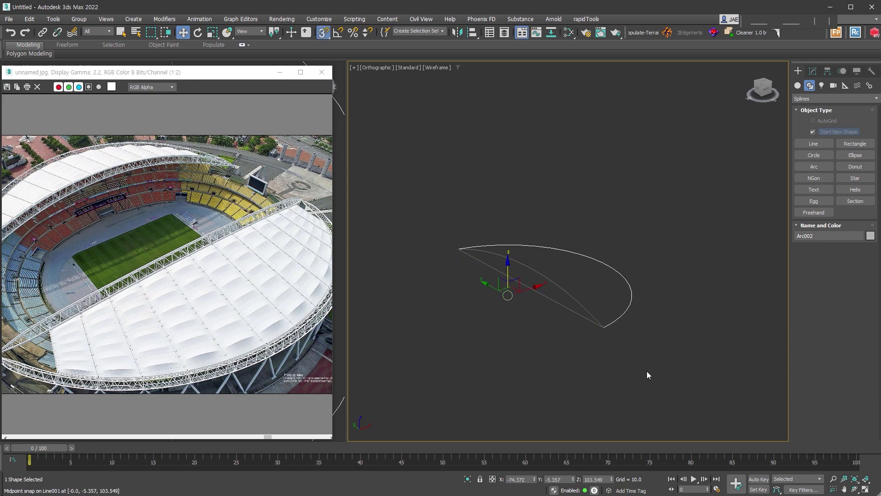
# - Delete the straight baseline spline
pyautogui.scroll(5, 580, 311)
pyautogui.moveTo(580, 310); pyautogui.dragTo(543, 274, button='middle')
pyautogui.scroll(-4, 546, 294)
pyautogui.scroll(-2, 550, 307)
pyautogui.moveTo(584, 353); pyautogui.dragTo(549, 311)
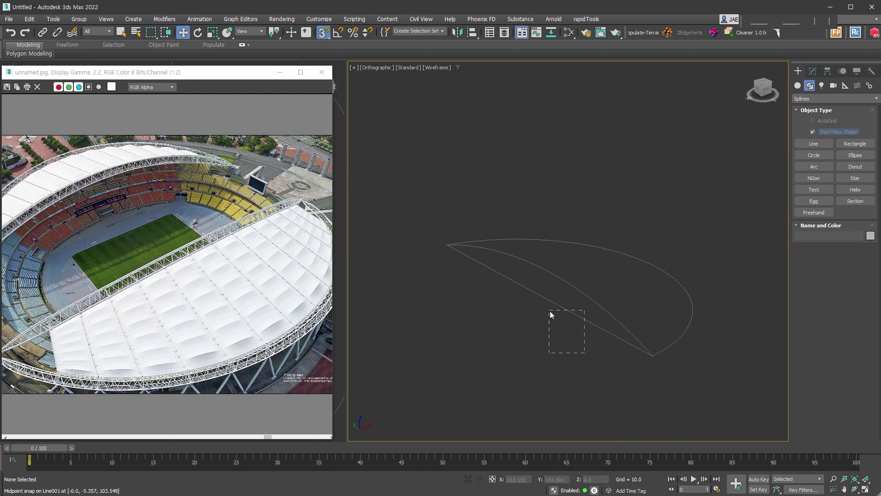
pyautogui.press('Delete')
# - Add an FFD 2x2x2 modifier to Arc001
pyautogui.click(592, 305)
pyautogui.moveTo(592, 305)
pyautogui.keyDown('alt'); pyautogui.mouseDown(button='middle')
pyautogui.moveTo(577, 356)
pyautogui.moveTo(529, 219)
pyautogui.mouseUp(button='middle'); pyautogui.keyUp('alt')
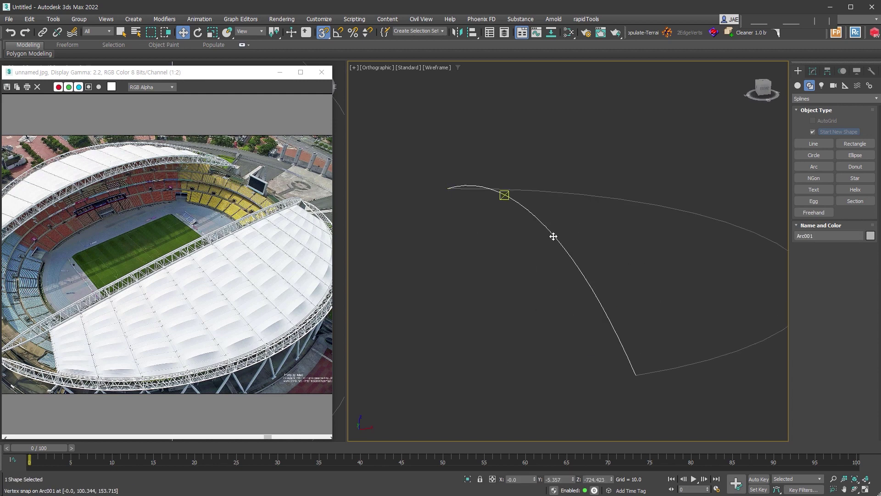
pyautogui.moveTo(640, 305)
pyautogui.keyDown('alt'); pyautogui.mouseDown(button='middle')
pyautogui.moveTo(649, 307)
pyautogui.moveTo(538, 201)
pyautogui.mouseUp(button='middle'); pyautogui.keyUp('alt')
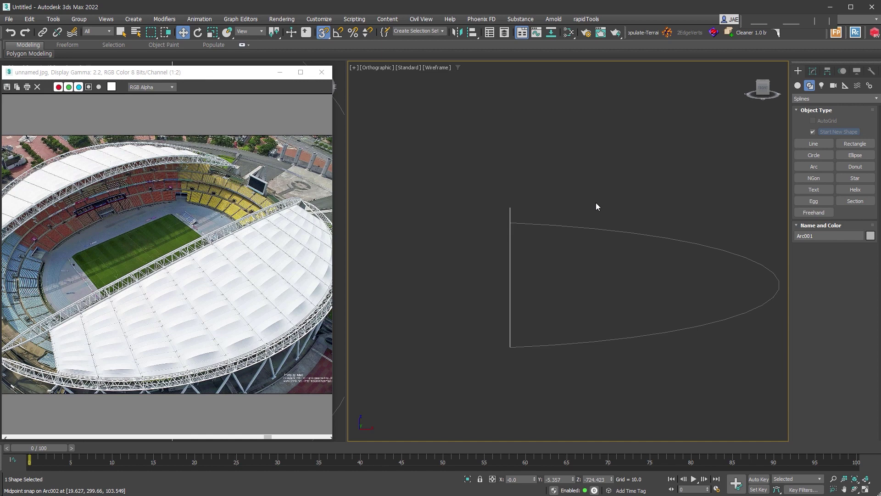
pyautogui.keyDown('alt'); pyautogui.moveTo(598, 280); pyautogui.dragTo(606, 286, button='middle'); pyautogui.keyUp('alt')
pyautogui.hotkey('ctrl', 'f')
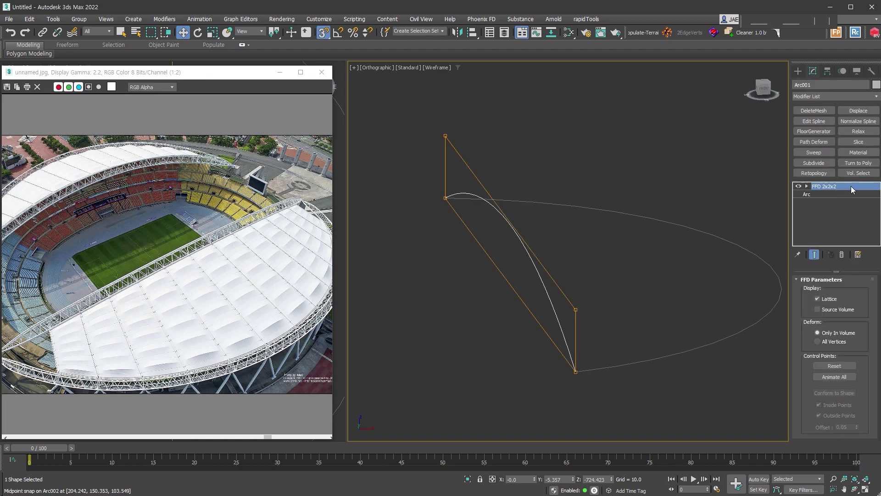
# - Move the FFD's top control points along X to tilt Arc001 sideways
pyautogui.click(805, 186)
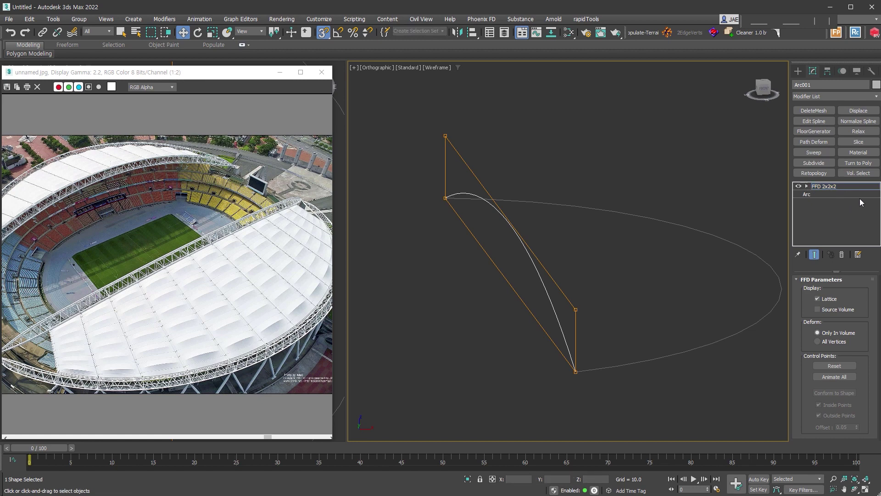
pyautogui.keyDown('alt'); pyautogui.moveTo(621, 229); pyautogui.dragTo(616, 222, button='middle'); pyautogui.keyUp('alt')
pyautogui.moveTo(435, 184); pyautogui.dragTo(552, 243)
pyautogui.keyDown('alt'); pyautogui.moveTo(552, 243); pyautogui.dragTo(540, 221, button='middle'); pyautogui.keyUp('alt')
pyautogui.moveTo(540, 221); pyautogui.dragTo(567, 226)
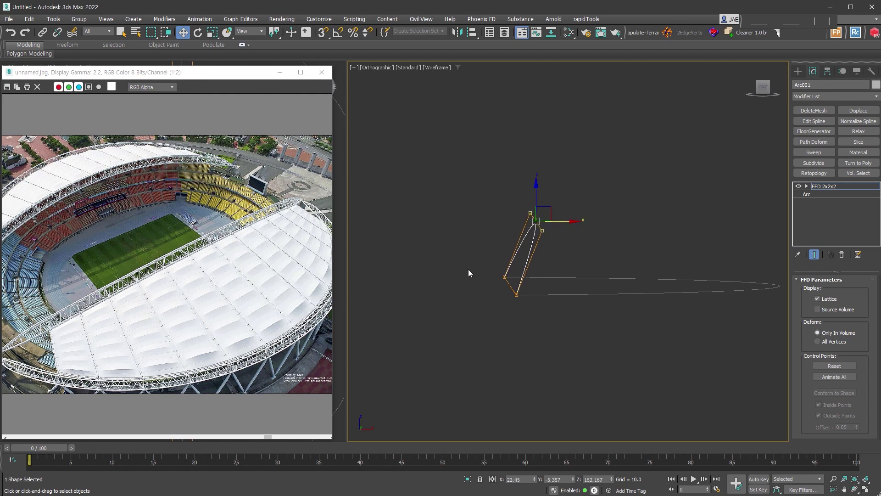
# - Collapse Arc001 into an editable spline and add a Normalize Spline modifier
pyautogui.scroll(2, 574, 250)
pyautogui.scroll(2, 570, 253)
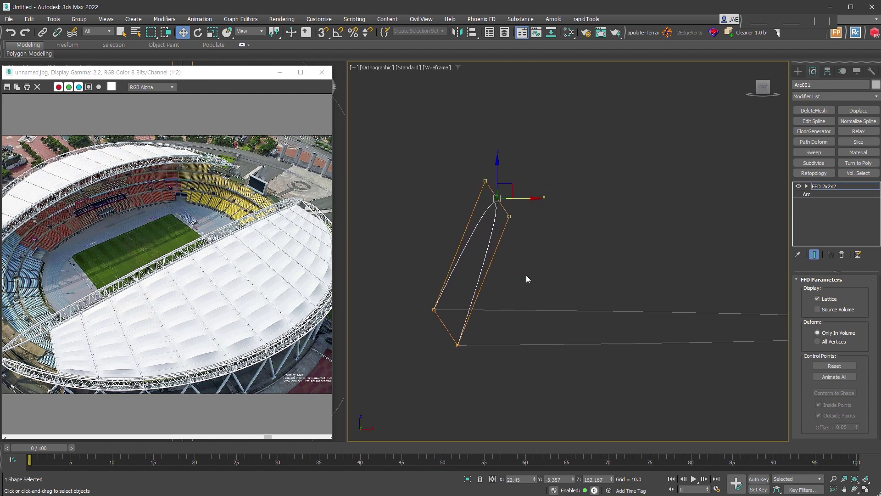
pyautogui.keyDown('alt'); pyautogui.moveTo(530, 283); pyautogui.dragTo(653, 343, button='middle'); pyautogui.keyUp('alt')
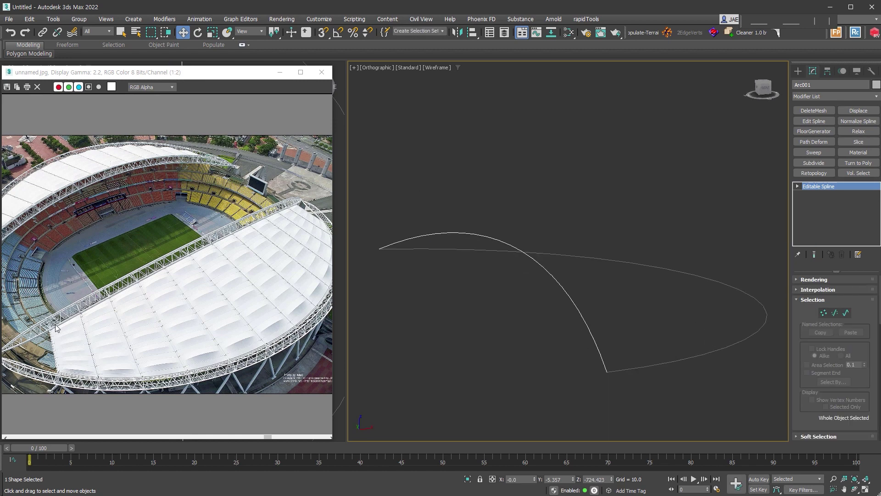
pyautogui.hscroll(-3, 58, 335)
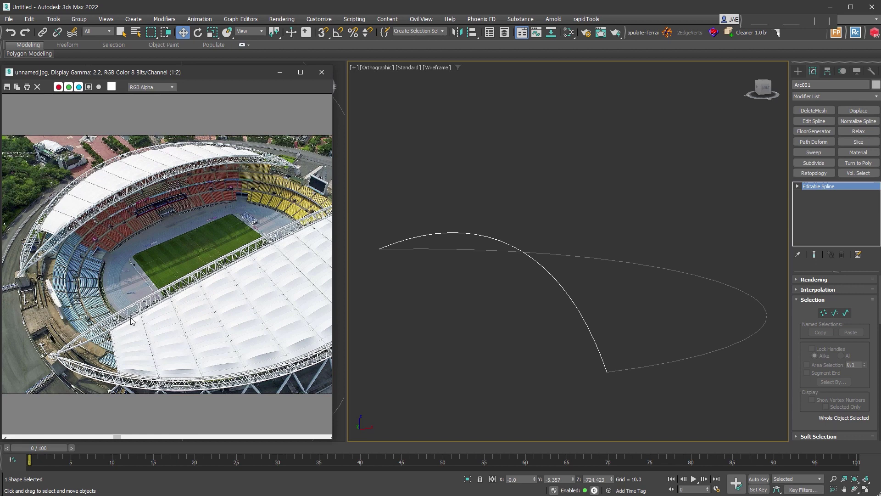
pyautogui.scroll(-1, 163, 315)
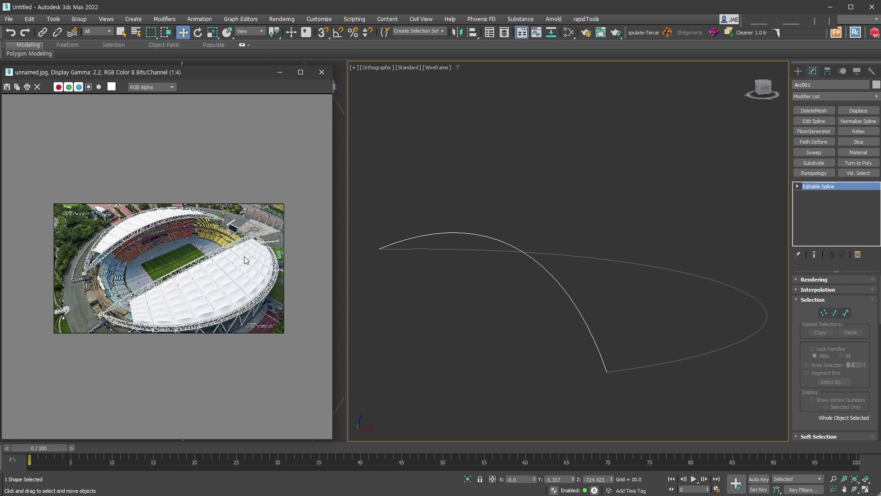
pyautogui.scroll(1, 118, 318)
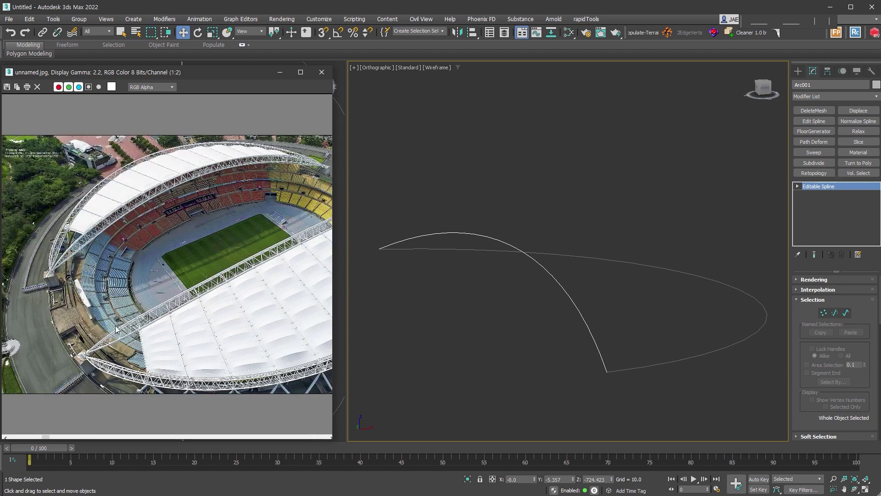
pyautogui.scroll(-2, 521, 369)
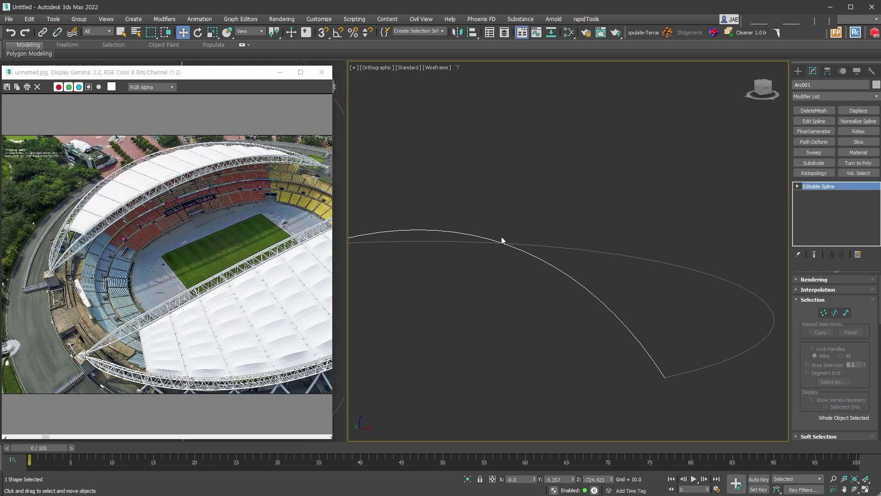
pyautogui.click(858, 121)
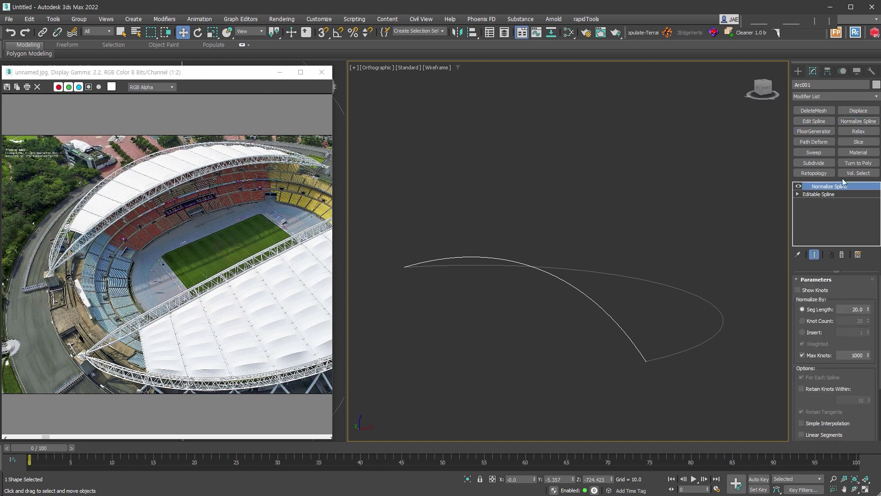
# - Normalize the arc to a knot count of 12 and collapse it
pyautogui.click(821, 290)
pyautogui.click(819, 323)
pyautogui.doubleClick(856, 320)
pyautogui.write('12')
pyautogui.press('Return')
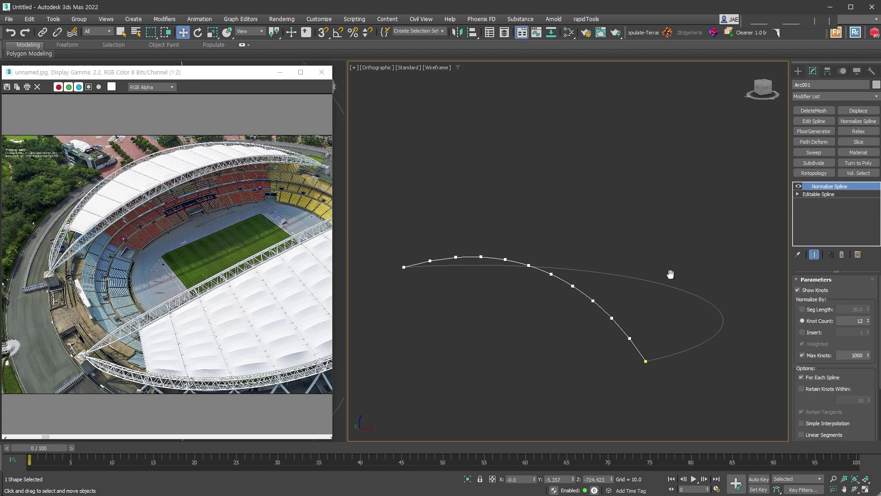
pyautogui.hotkey('ctrl', 'c')
# - Detach the arc's middle segments into a new shape, Shape001
pyautogui.click(835, 313)
pyautogui.click(637, 350)
pyautogui.keyDown('ctrl'); pyautogui.click(416, 264); pyautogui.keyUp('ctrl')
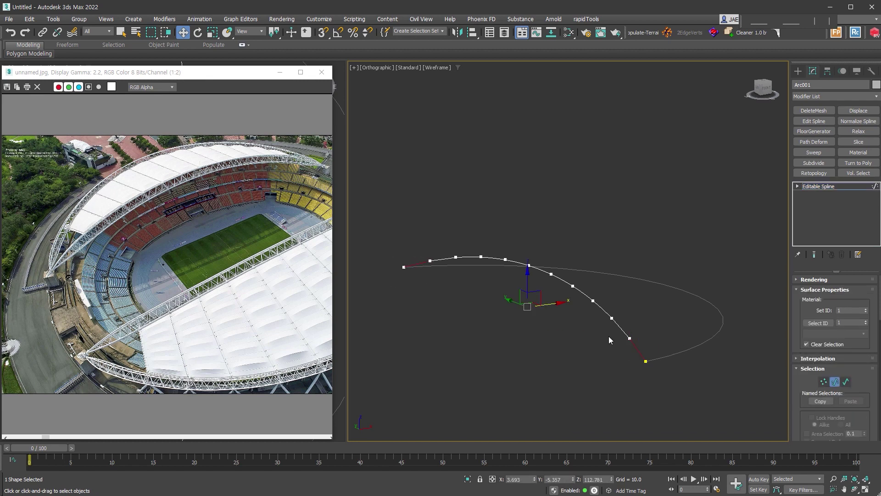
pyautogui.moveTo(636, 322); pyautogui.dragTo(449, 231)
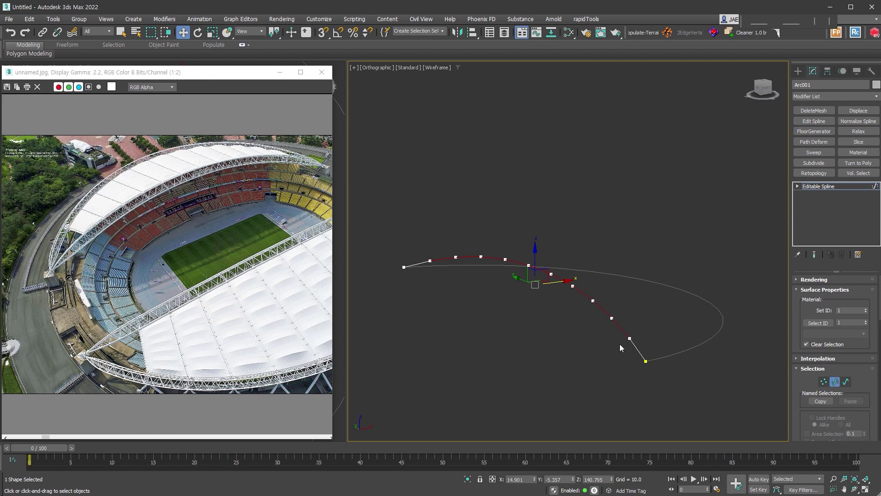
pyautogui.scroll(-10, 874, 197)
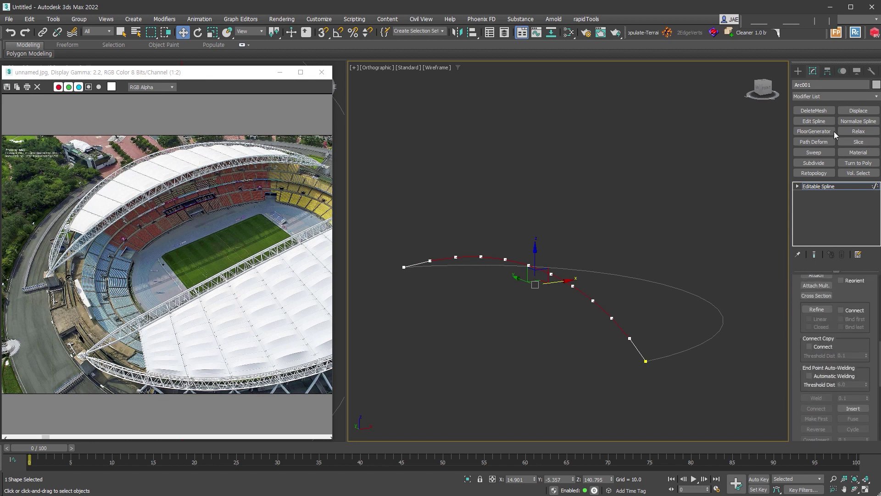
pyautogui.scroll(-3, 854, 327)
pyautogui.click(816, 417)
pyautogui.press('Return')
pyautogui.click(634, 337)
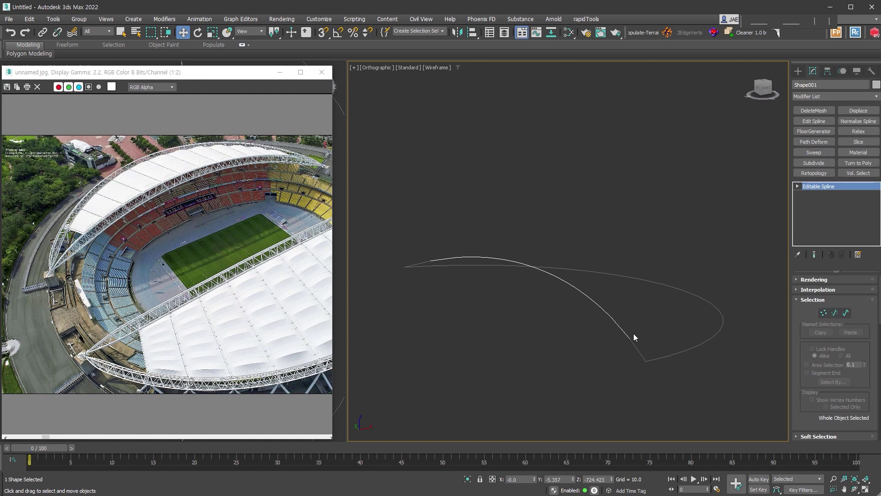
# - Normalize Shape001 to 12 evenly spaced knots and collapse the modifier
pyautogui.click(858, 121)
pyautogui.click(798, 290)
pyautogui.click(802, 332)
pyautogui.doubleClick(854, 320)
pyautogui.write('12')
pyautogui.press('Return')
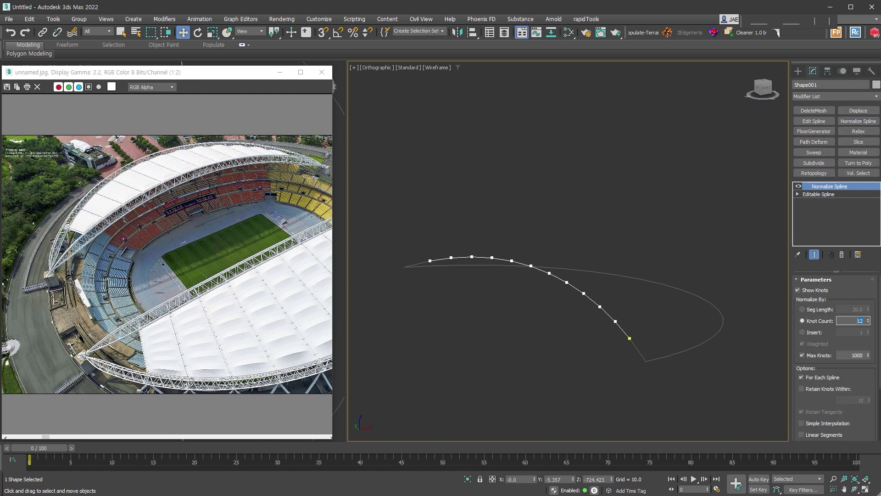
pyautogui.scroll(3, 644, 352)
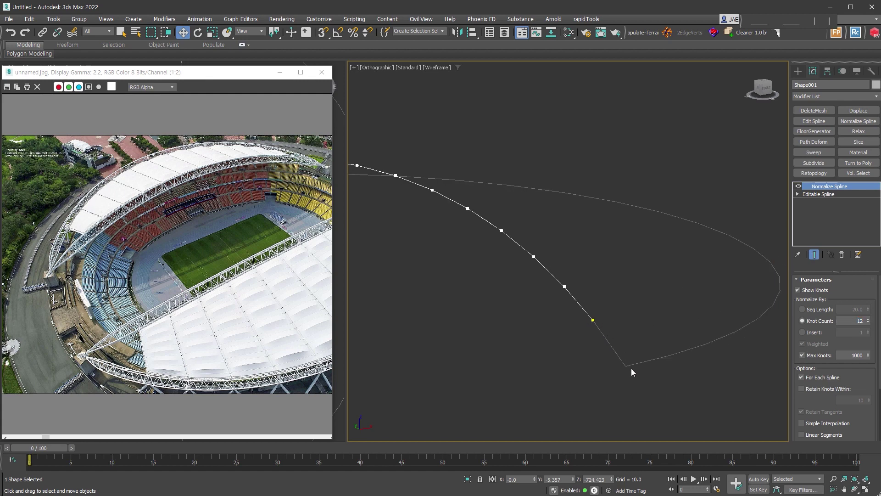
pyautogui.scroll(-3, 625, 351)
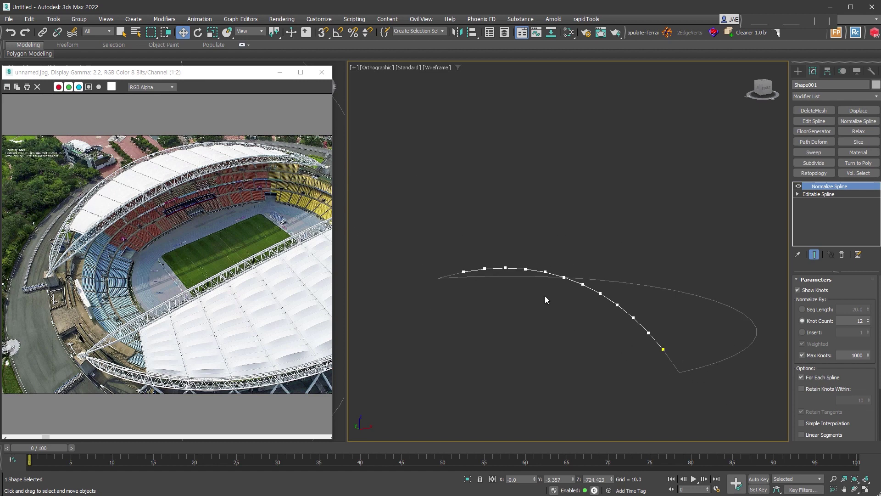
pyautogui.keyDown('alt'); pyautogui.moveTo(523, 319); pyautogui.dragTo(627, 351, button='middle'); pyautogui.keyUp('alt')
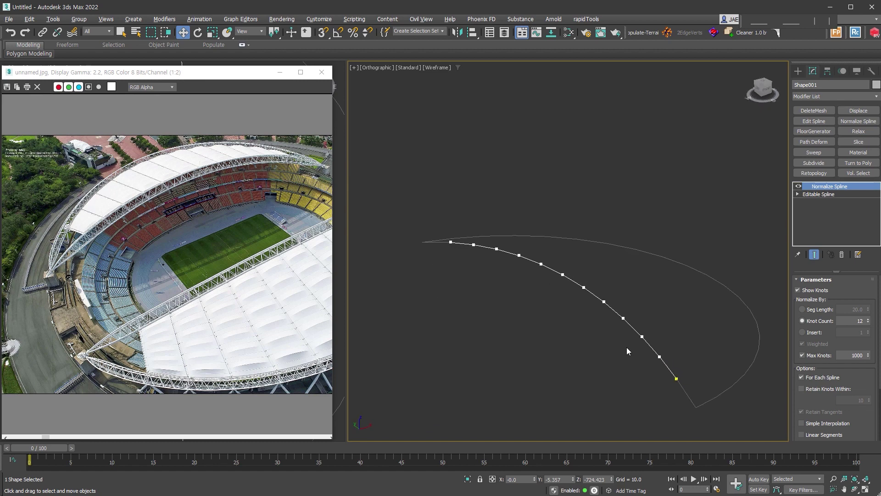
pyautogui.hotkey('ctrl', 'z')
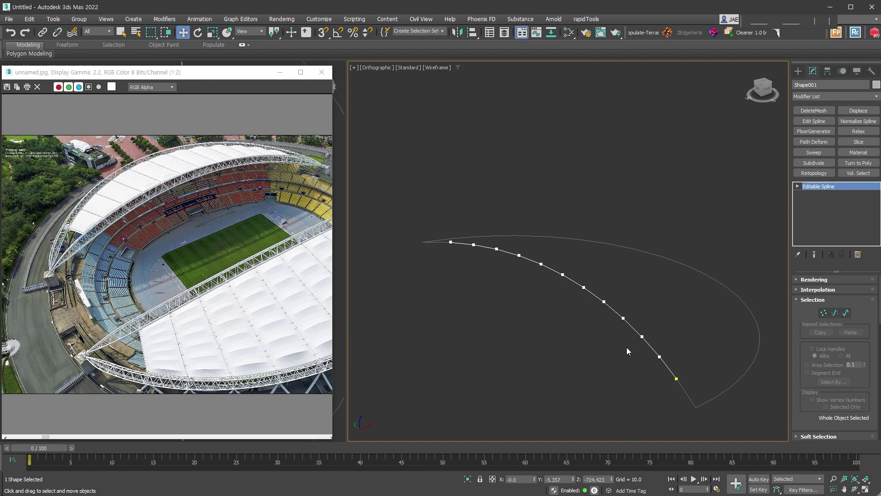
# - Select all of Shape001's vertices and weld the coincident ends
pyautogui.scroll(-3, 836, 349)
pyautogui.click(816, 344)
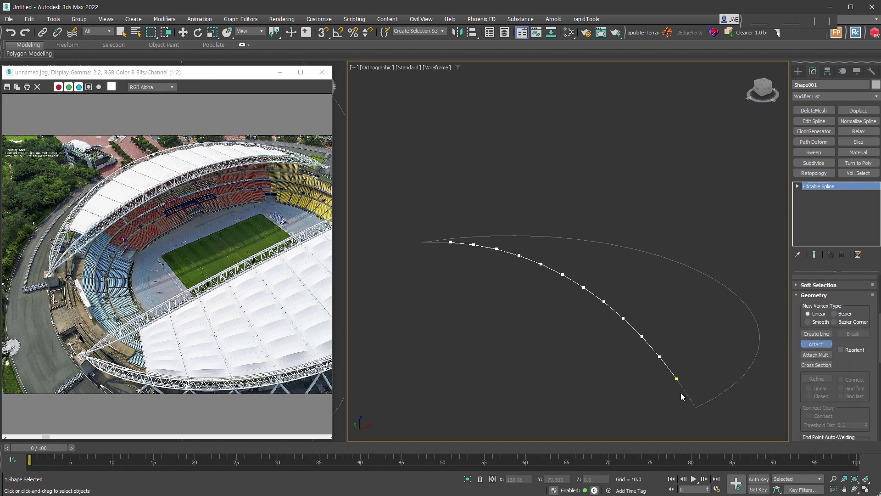
pyautogui.press('1')
pyautogui.moveTo(402, 201); pyautogui.dragTo(719, 434)
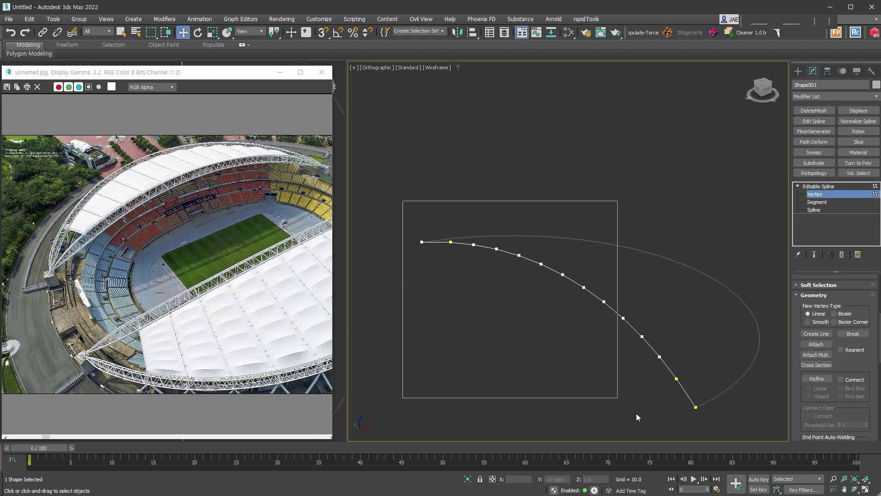
pyautogui.scroll(-5, 819, 321)
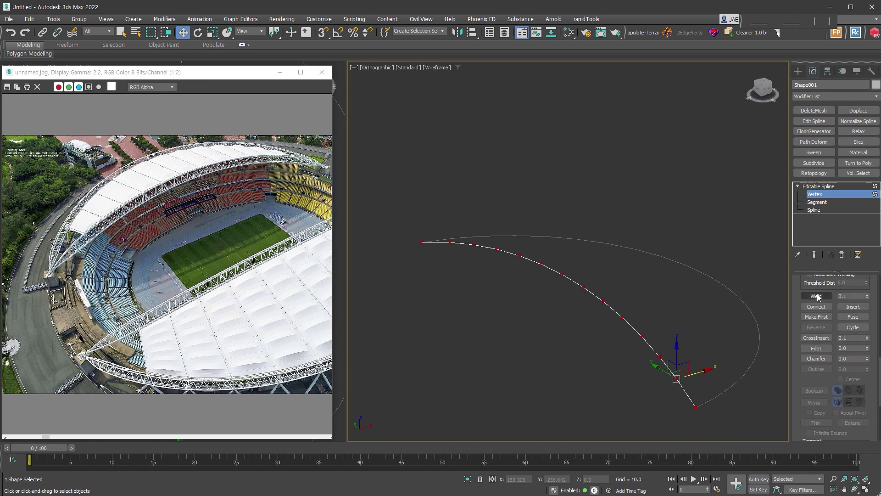
pyautogui.click(819, 297)
# - Try setting some Shape001 vertices to Bezier Corner, then undo the change
pyautogui.click(604, 302)
pyautogui.click(677, 378)
pyautogui.rightClick(676, 379)
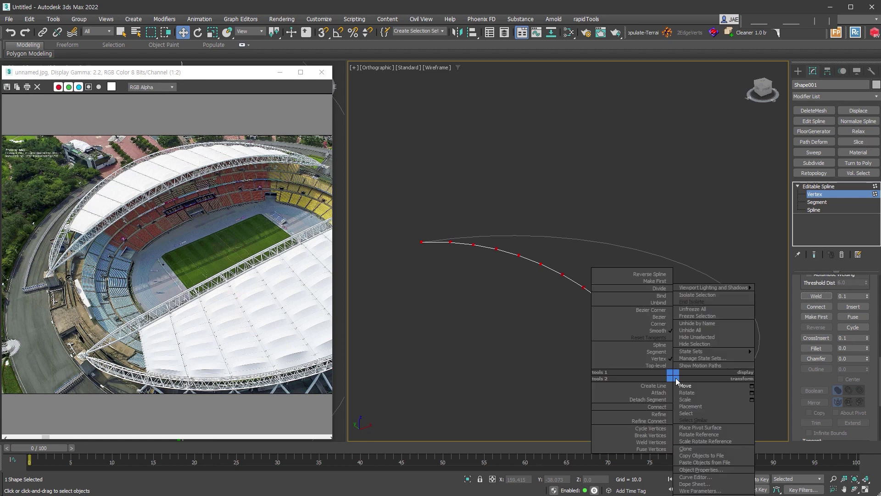
pyautogui.click(650, 309)
pyautogui.click(519, 255)
pyautogui.click(696, 407)
pyautogui.hotkey('ctrl', 'z')
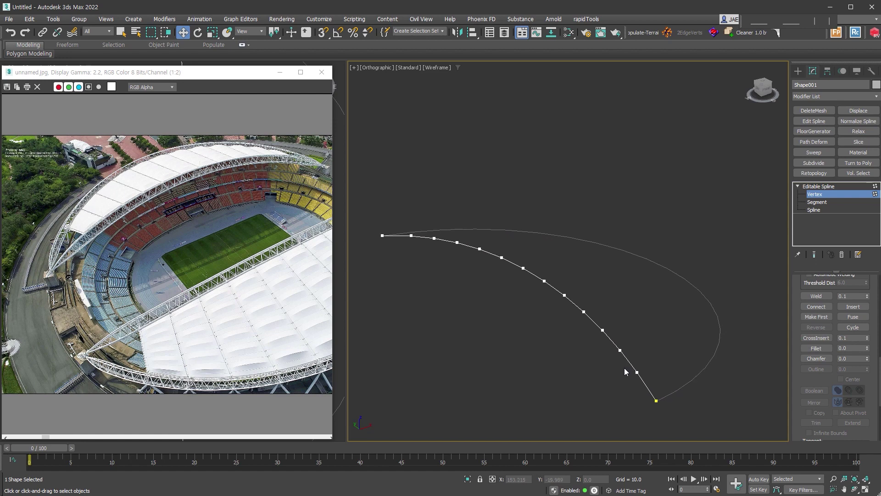
pyautogui.scroll(1, 142, 344)
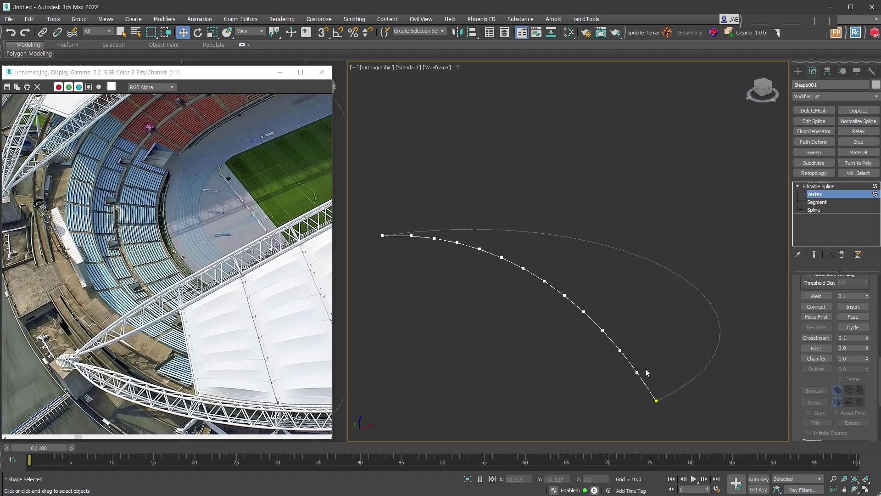
pyautogui.keyDown('alt'); pyautogui.moveTo(645, 368); pyautogui.dragTo(797, 237, button='middle'); pyautogui.keyUp('alt')
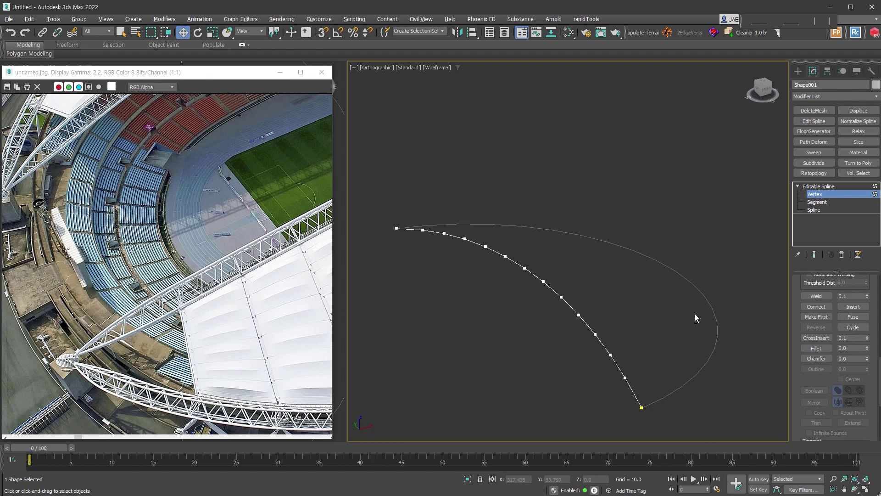
pyautogui.click(838, 192)
# - Convert Arc002 into editable spline Shape002, removing the Normalize Spline modifier
pyautogui.click(663, 393)
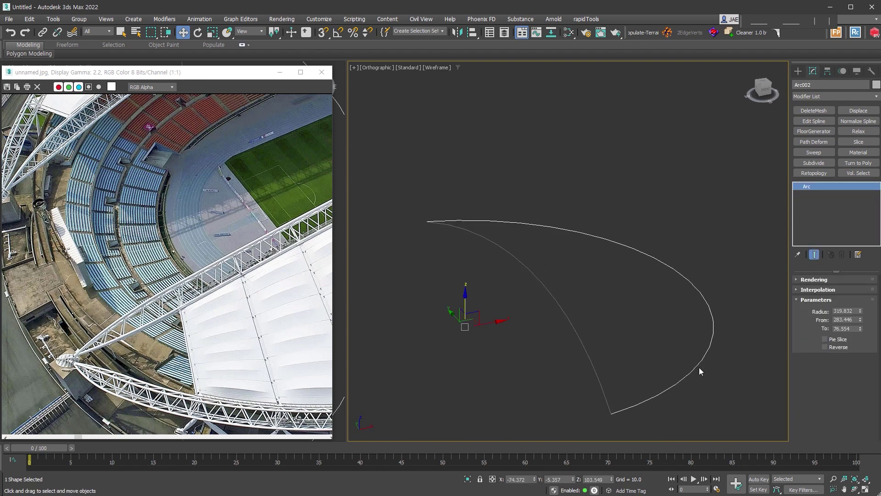
pyautogui.keyDown('alt'); pyautogui.moveTo(723, 352); pyautogui.dragTo(697, 320, button='middle'); pyautogui.keyUp('alt')
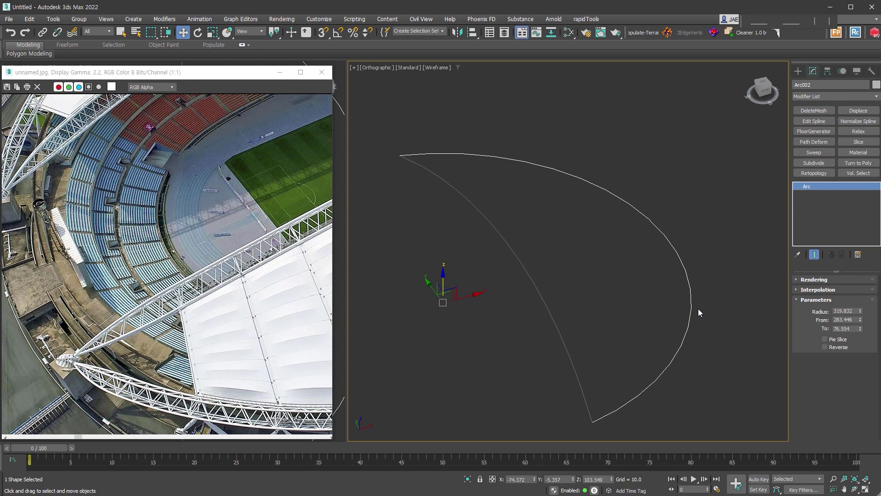
pyautogui.click(858, 120)
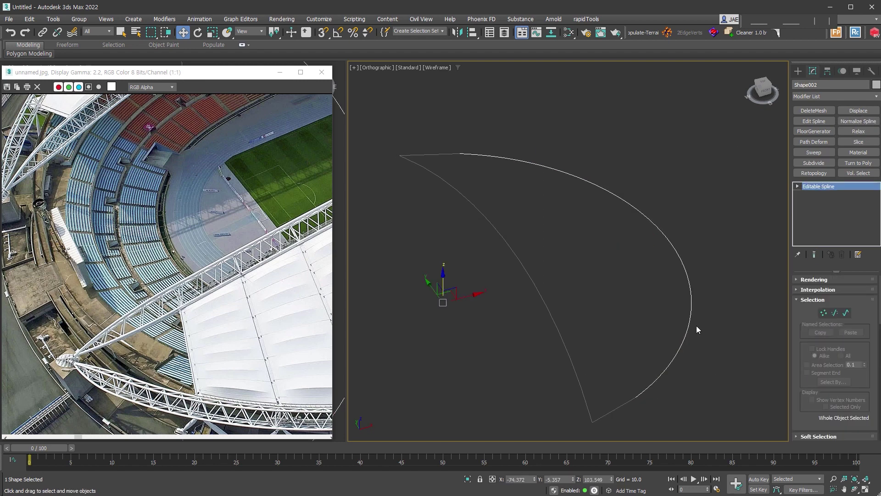
pyautogui.rightClick(629, 389)
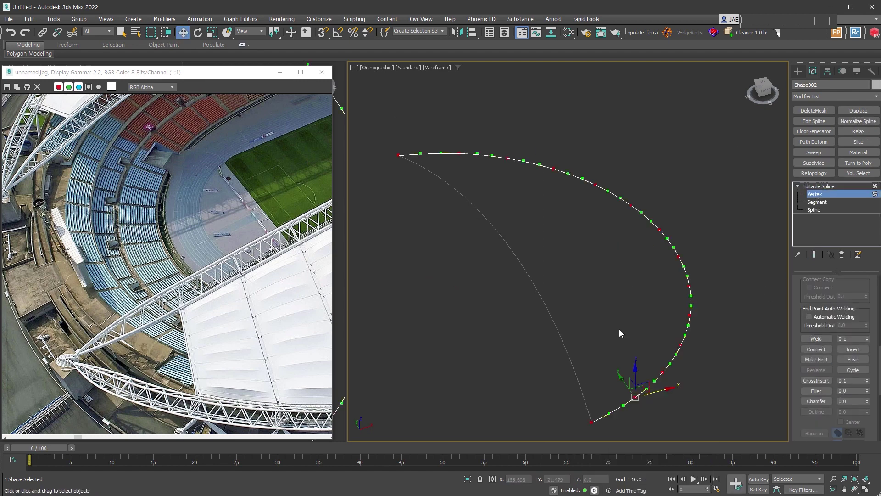
pyautogui.click(652, 464)
pyautogui.moveTo(743, 352)
pyautogui.keyDown('alt'); pyautogui.mouseDown(button='middle')
pyautogui.moveTo(675, 350)
pyautogui.moveTo(699, 337)
pyautogui.mouseUp(button='middle'); pyautogui.keyUp('alt')
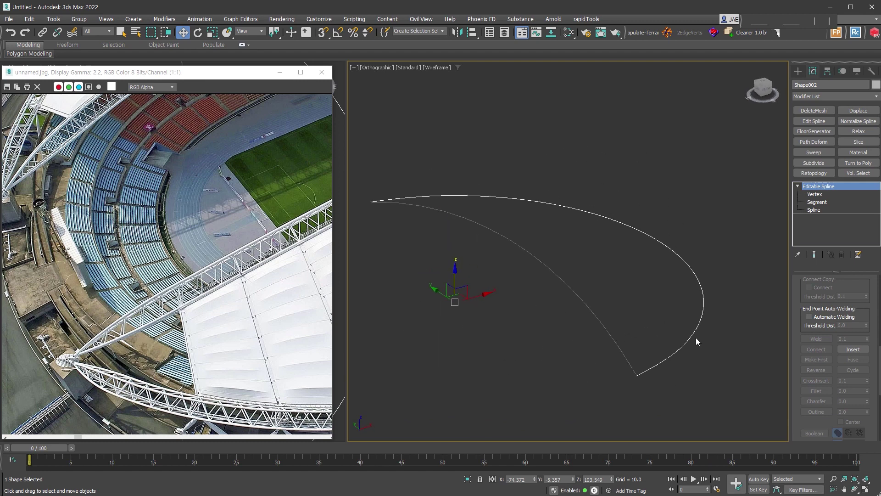
pyautogui.scroll(1, 190, 307)
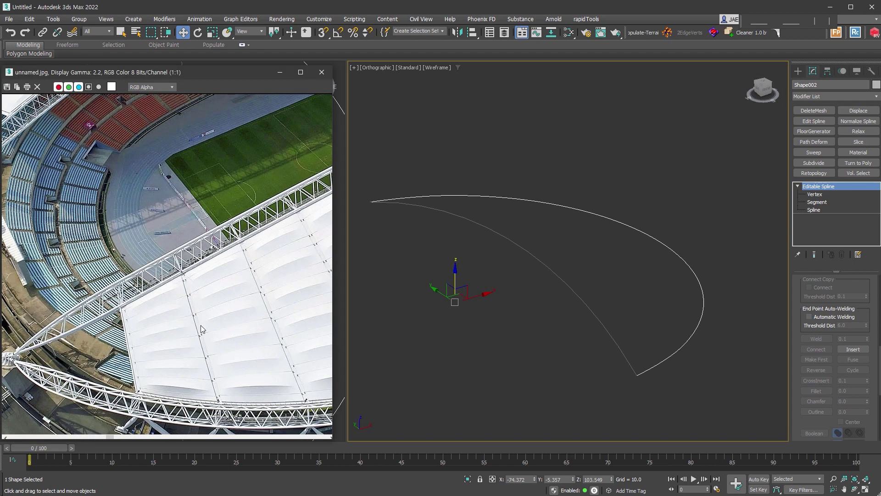
# - Select both spline shapes and Shift-drag them to start a clone
pyautogui.click(584, 314)
pyautogui.moveTo(700, 368)
pyautogui.mouseDown()
pyautogui.moveTo(645, 316)
pyautogui.moveTo(655, 326)
pyautogui.mouseUp()
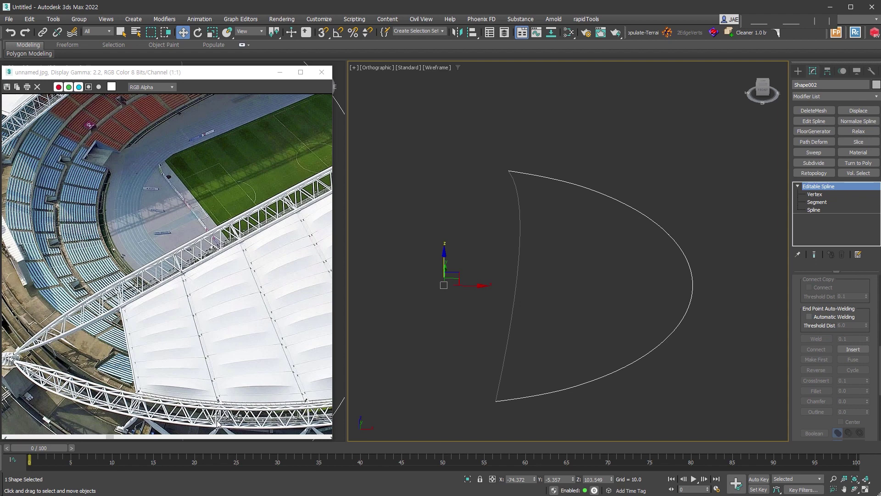
pyautogui.keyDown('alt'); pyautogui.moveTo(500, 358); pyautogui.dragTo(521, 368, button='middle'); pyautogui.keyUp('alt')
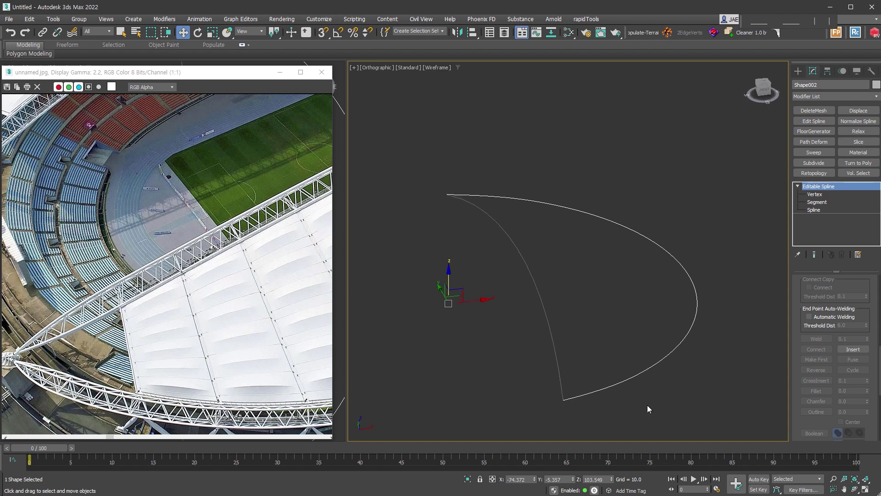
pyautogui.keyDown('shift'); pyautogui.moveTo(651, 362); pyautogui.dragTo(630, 358); pyautogui.keyUp('shift')
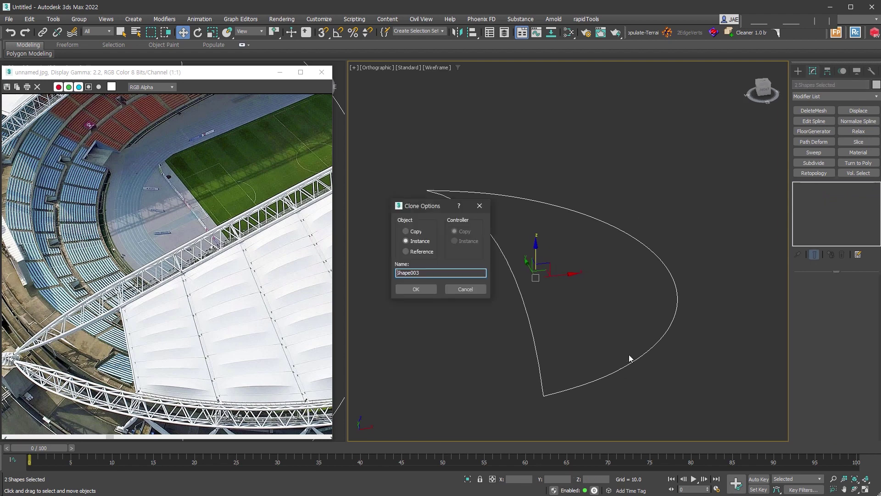
# - Accept the clone as an independent copy and select the cloned left spline
pyautogui.click(413, 233)
pyautogui.click(426, 289)
pyautogui.click(438, 308)
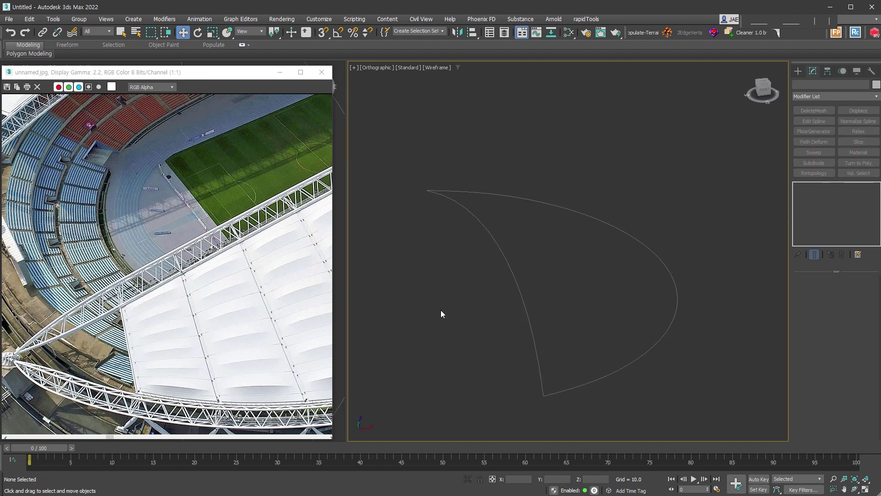
pyautogui.click(523, 321)
# - Divide the spline's end and middle segments by 7, then add a Sweep modifier
pyautogui.keyDown('alt'); pyautogui.moveTo(665, 333); pyautogui.dragTo(679, 335, button='middle'); pyautogui.keyUp('alt')
pyautogui.press('2')
pyautogui.keyDown('alt'); pyautogui.moveTo(622, 316); pyautogui.dragTo(699, 388, button='middle'); pyautogui.keyUp('alt')
pyautogui.keyDown('ctrl'); pyautogui.click(428, 209); pyautogui.keyUp('ctrl')
pyautogui.scroll(-5, 835, 321)
pyautogui.scroll(-5, 835, 322)
pyautogui.click(856, 369)
pyautogui.click(816, 369)
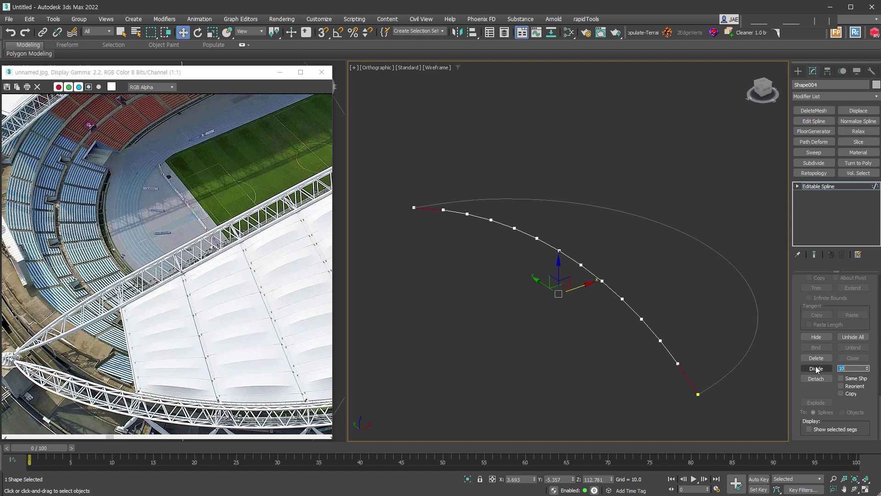
pyautogui.moveTo(676, 349); pyautogui.dragTo(455, 206)
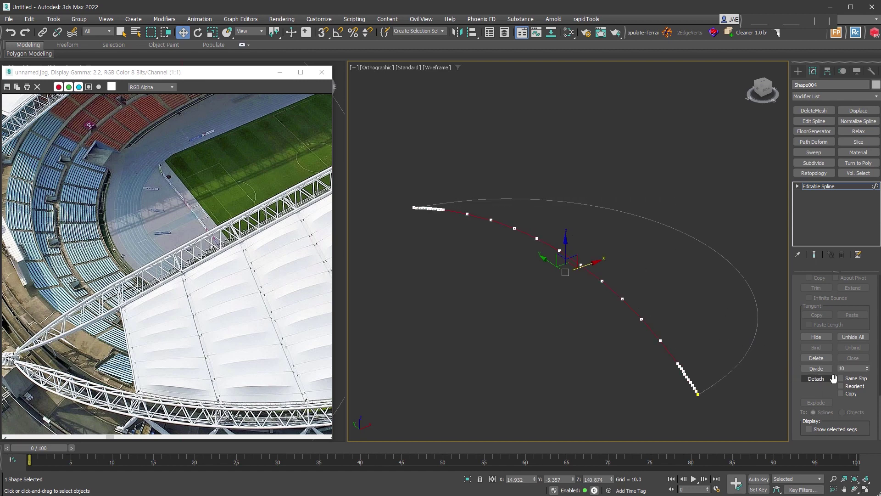
pyautogui.click(816, 369)
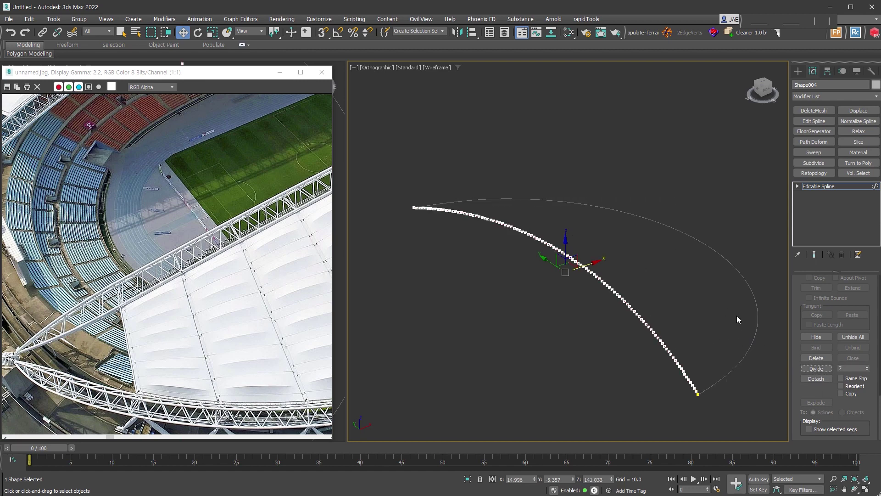
pyautogui.hotkey('ctrl', 'z')
pyautogui.hotkey('ctrl', 'z')
pyautogui.hotkey('ctrl', 'z')
pyautogui.click(814, 152)
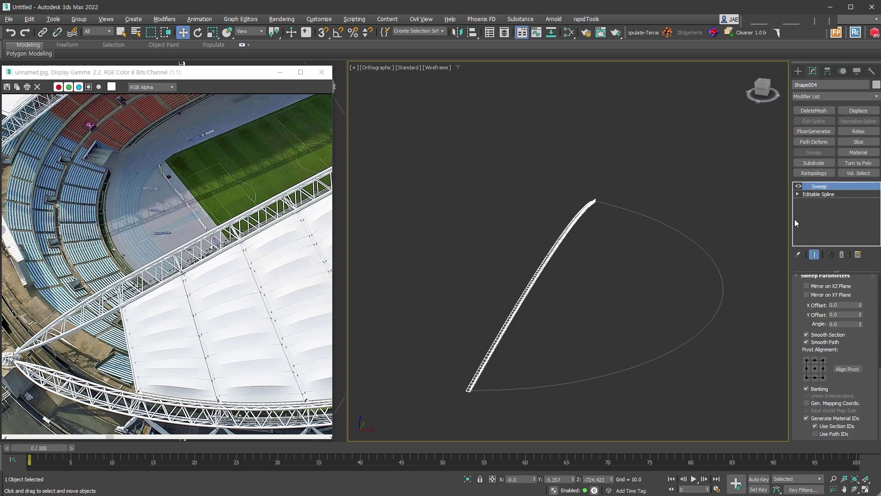
# - Switch the sweep's built-in section to a solid Bar profile
pyautogui.moveTo(711, 300)
pyautogui.keyDown('alt'); pyautogui.mouseDown(button='middle')
pyautogui.moveTo(574, 338)
pyautogui.moveTo(593, 323)
pyautogui.mouseUp(button='middle'); pyautogui.keyUp('alt')
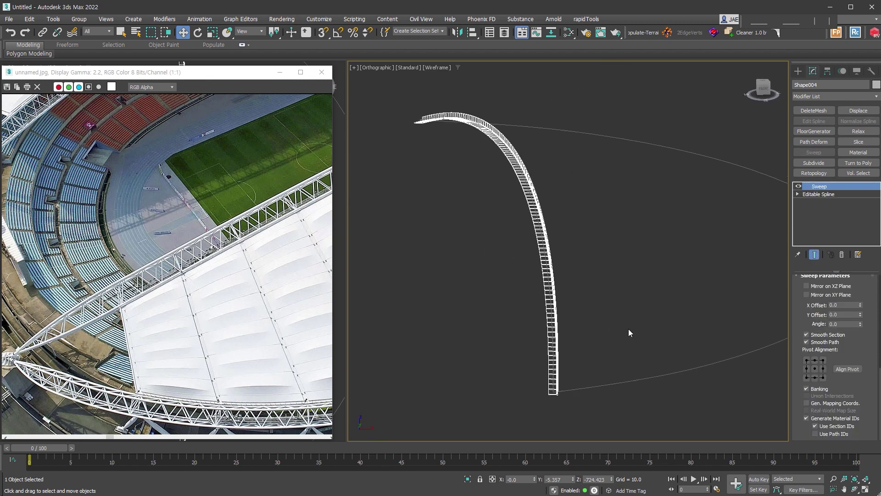
pyautogui.scroll(1, 858, 327)
pyautogui.scroll(2, 858, 327)
pyautogui.scroll(3, 849, 326)
pyautogui.scroll(2, 835, 323)
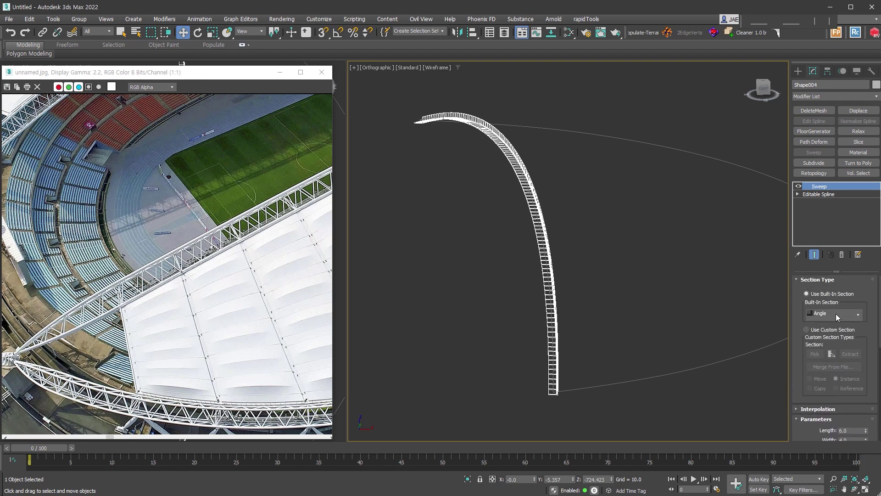
pyautogui.click(842, 315)
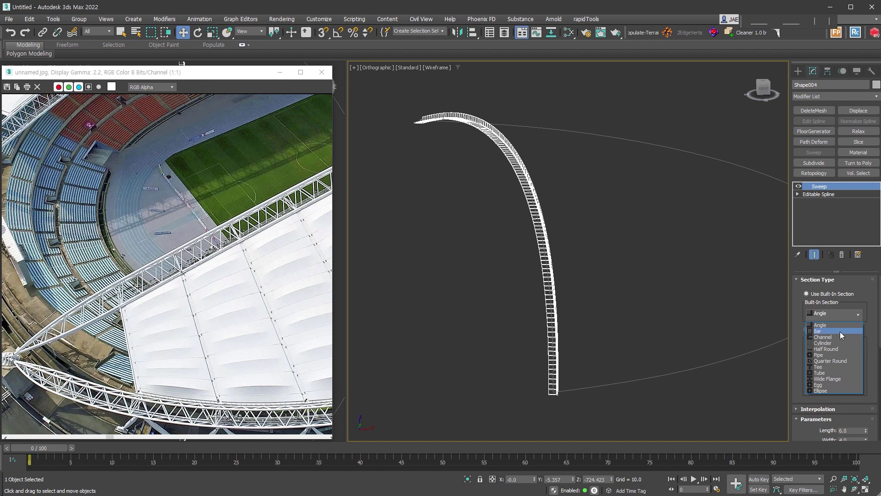
pyautogui.click(840, 331)
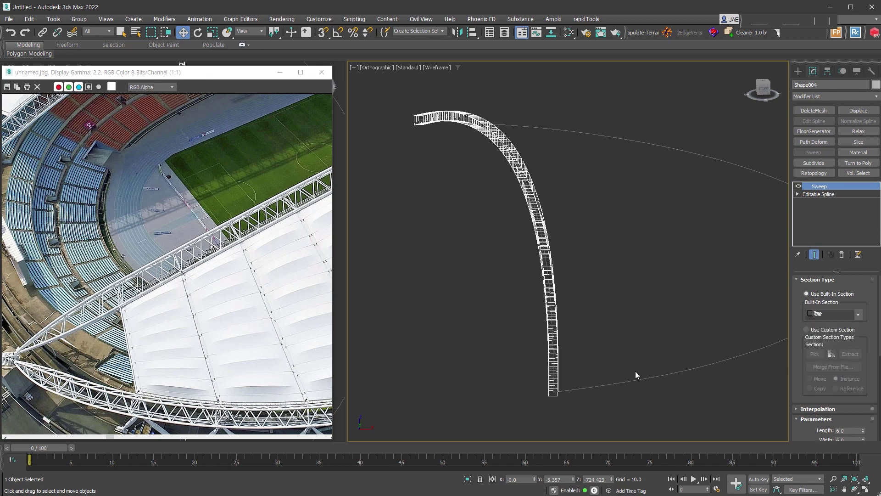
pyautogui.keyDown('alt'); pyautogui.moveTo(616, 357); pyautogui.dragTo(494, 154, button='middle'); pyautogui.keyUp('alt')
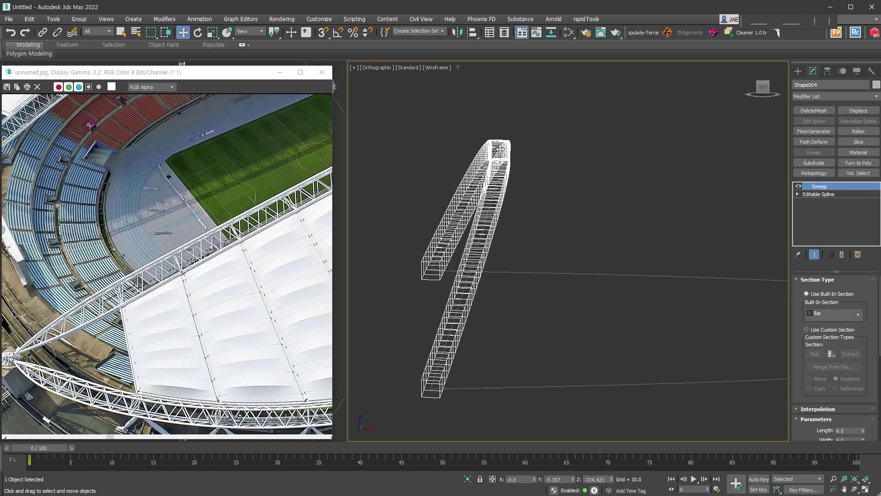
pyautogui.scroll(-5, 830, 321)
pyautogui.scroll(-2, 830, 321)
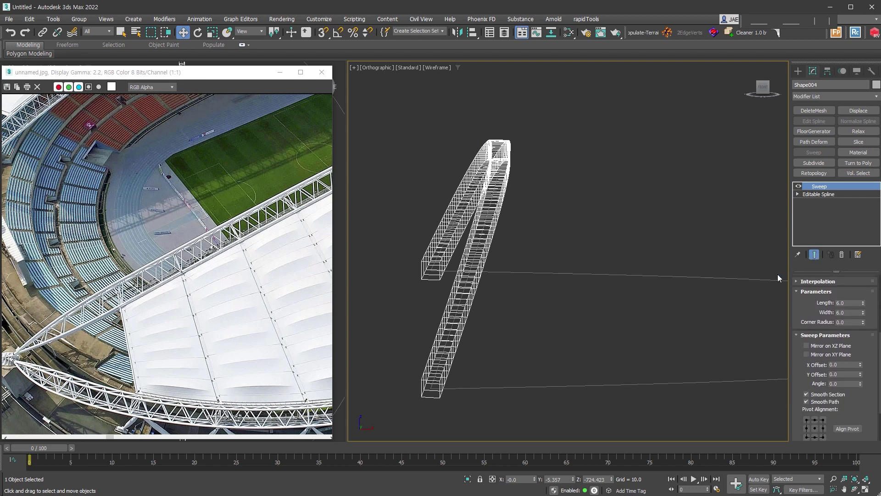
pyautogui.scroll(-3, 609, 324)
pyautogui.keyDown('alt'); pyautogui.moveTo(609, 324); pyautogui.dragTo(610, 348, button='middle'); pyautogui.keyUp('alt')
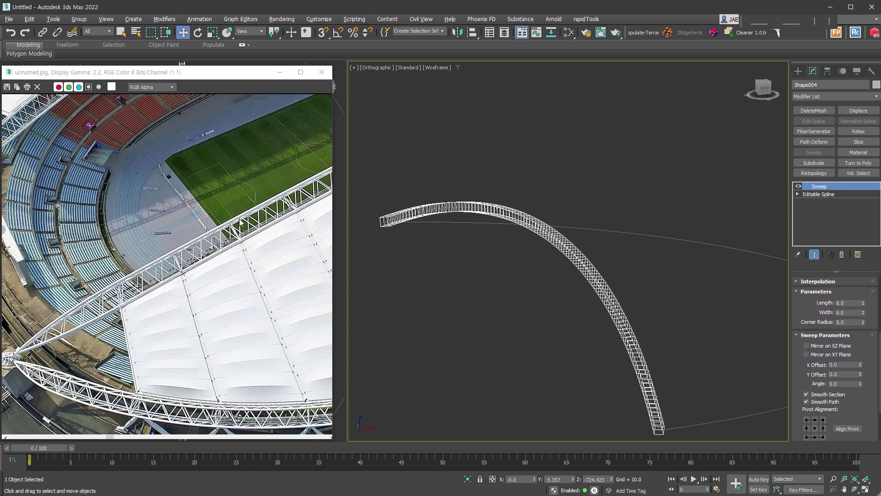
# - Size the bar section to 8 length by 8 width
pyautogui.doubleClick(849, 302)
pyautogui.write('5')
pyautogui.press('Return')
pyautogui.write('7')
pyautogui.press('Tab')
pyautogui.write('7')
pyautogui.press('Return')
pyautogui.keyDown('alt'); pyautogui.moveTo(653, 256); pyautogui.dragTo(552, 253, button='middle'); pyautogui.keyUp('alt')
pyautogui.moveTo(846, 304); pyautogui.dragTo(796, 304)
pyautogui.write('8')
pyautogui.press('Tab')
pyautogui.write('8')
pyautogui.press('Return')
# - Show shaded faces with edges and rotate the bar section to a 45 degree angle
pyautogui.moveTo(460, 376)
pyautogui.keyDown('alt'); pyautogui.mouseDown(button='middle')
pyautogui.moveTo(476, 370)
pyautogui.moveTo(565, 272)
pyautogui.mouseUp(button='middle'); pyautogui.keyUp('alt')
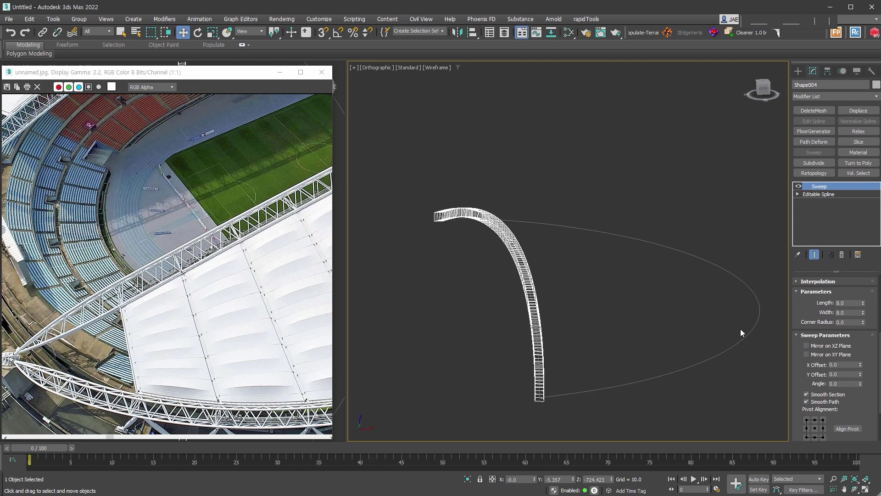
pyautogui.moveTo(779, 318)
pyautogui.keyDown('alt'); pyautogui.mouseDown(button='middle')
pyautogui.moveTo(555, 360)
pyautogui.moveTo(542, 343)
pyautogui.mouseUp(button='middle'); pyautogui.keyUp('alt')
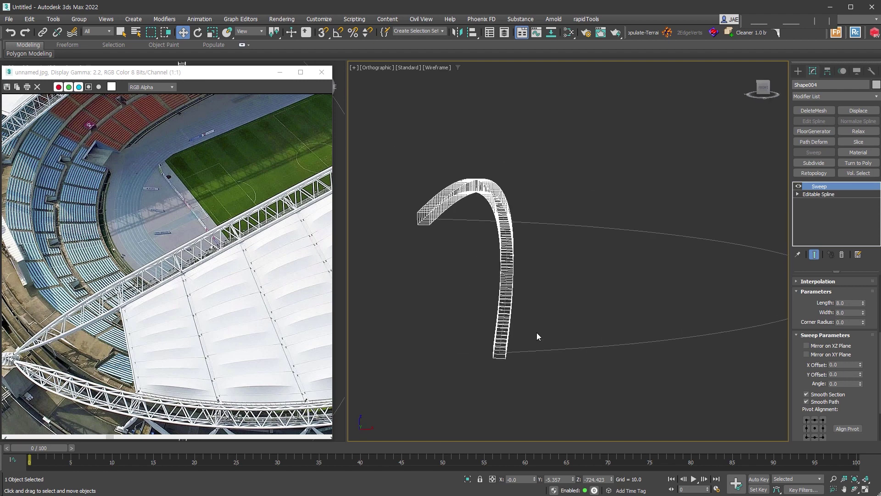
pyautogui.press('F3')
pyautogui.keyDown('alt'); pyautogui.moveTo(526, 299); pyautogui.dragTo(502, 301, button='middle'); pyautogui.keyUp('alt')
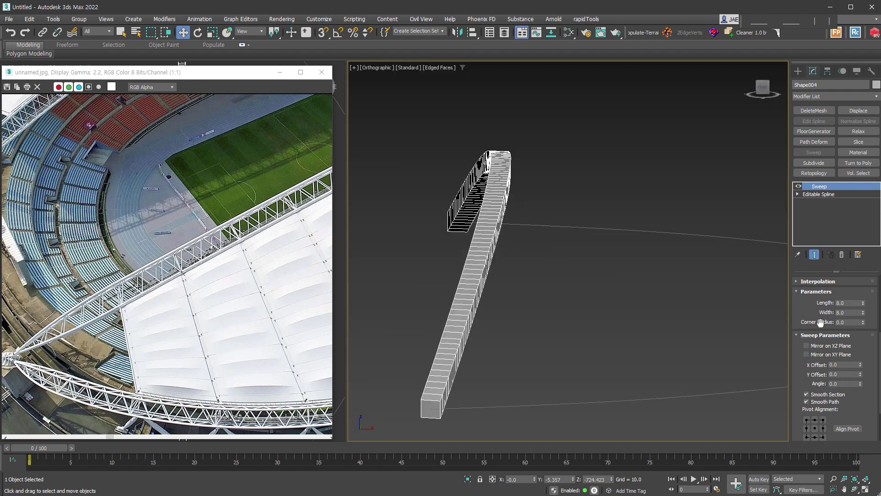
pyautogui.click(851, 383)
pyautogui.write('45')
pyautogui.press('Return')
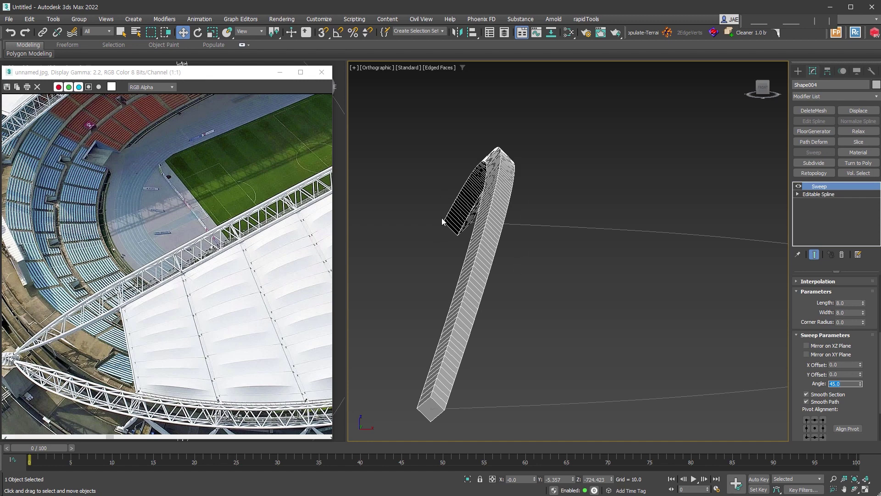
pyautogui.keyDown('alt'); pyautogui.moveTo(630, 332); pyautogui.dragTo(728, 326, button='middle'); pyautogui.keyUp('alt')
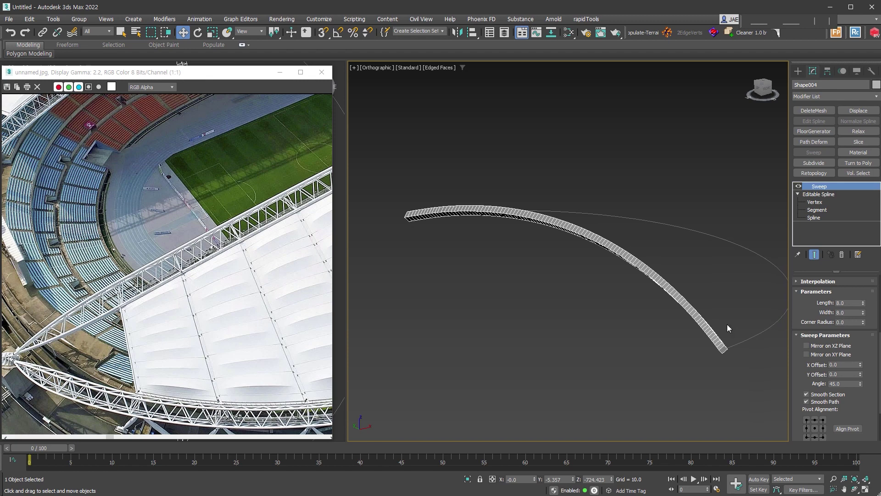
pyautogui.scroll(3, 786, 263)
# - Convert the sweep to Editable Poly at Edge level and frame the strip
pyautogui.press('2')
pyautogui.scroll(2, 757, 298)
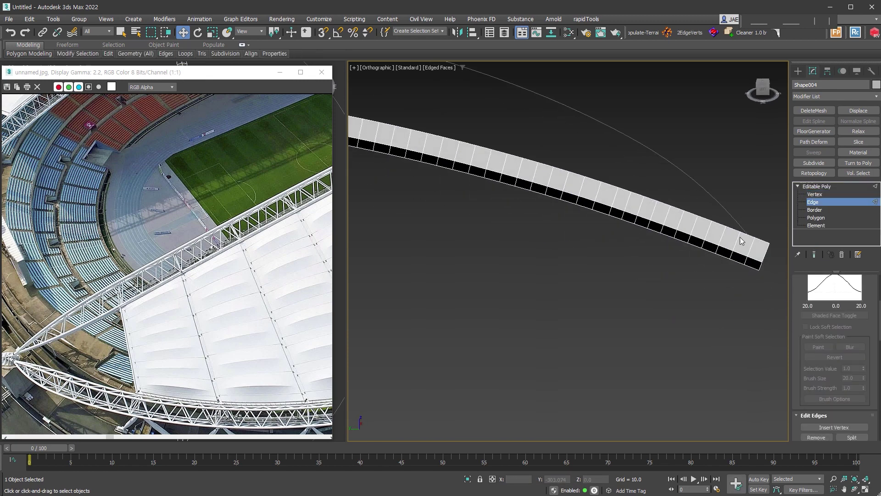
pyautogui.scroll(2, 753, 289)
pyautogui.moveTo(688, 278); pyautogui.dragTo(692, 322, button='middle')
pyautogui.scroll(-2, 690, 326)
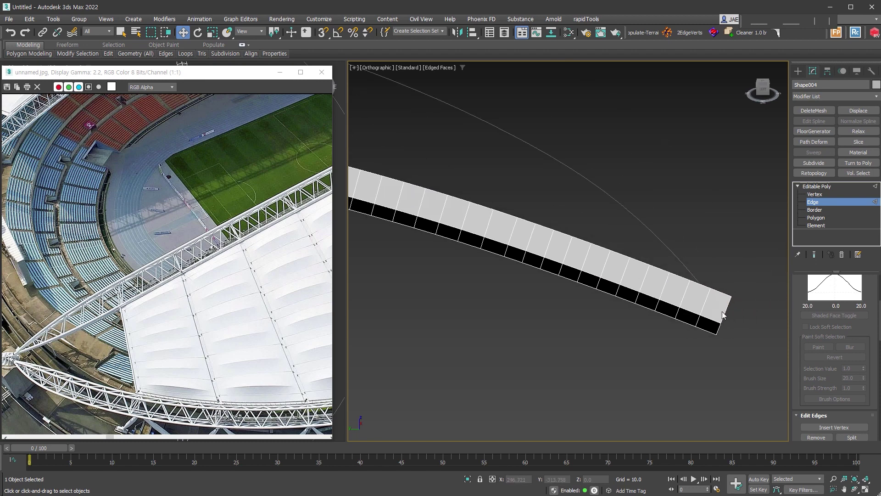
# - Select the cross edges near the strip's right end and remove them
pyautogui.moveTo(722, 312); pyautogui.dragTo(588, 258)
pyautogui.keyDown('ctrl'); pyautogui.moveTo(511, 209); pyautogui.dragTo(690, 321); pyautogui.keyUp('ctrl')
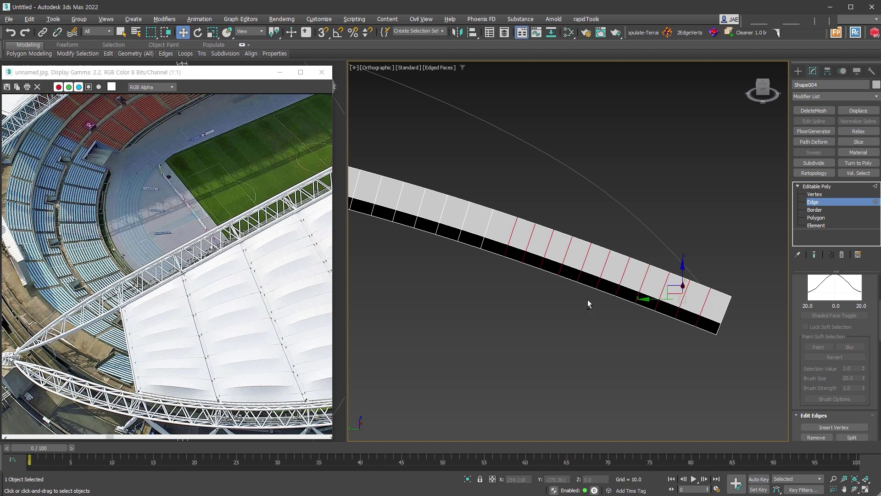
pyautogui.keyDown('alt'); pyautogui.moveTo(588, 303); pyautogui.dragTo(617, 243); pyautogui.keyUp('alt')
pyautogui.keyDown('ctrl'); pyautogui.click(511, 233); pyautogui.keyUp('ctrl')
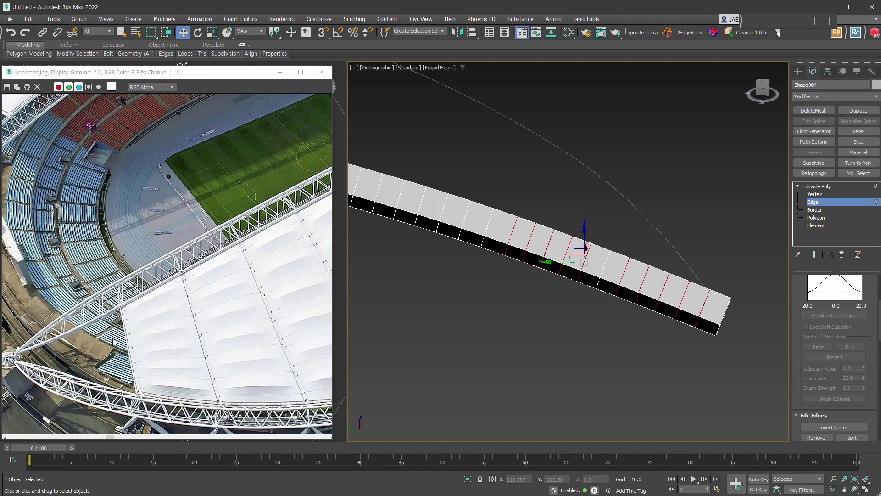
pyautogui.keyDown('ctrl'); pyautogui.click(649, 311); pyautogui.keyUp('ctrl')
pyautogui.keyDown('ctrl'); pyautogui.click(462, 236); pyautogui.keyUp('ctrl')
pyautogui.keyDown('ctrl'); pyautogui.click(702, 303); pyautogui.keyUp('ctrl')
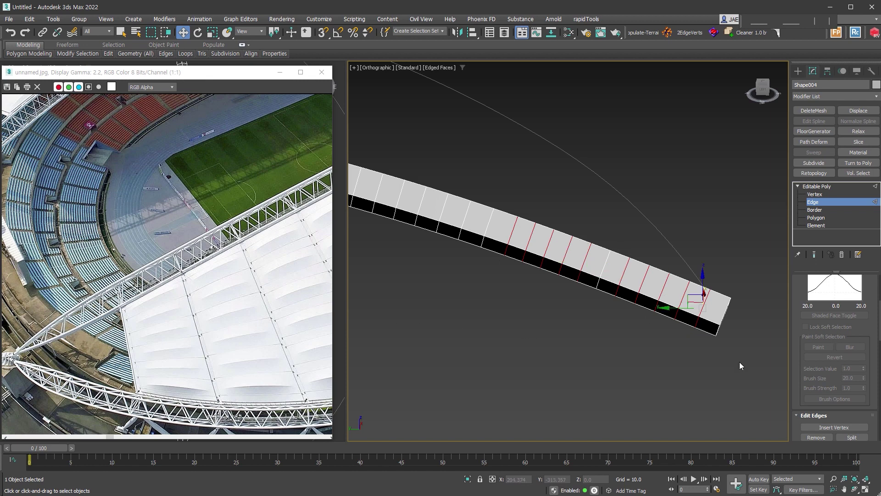
pyautogui.scroll(2, 789, 265)
pyautogui.scroll(-2, 788, 265)
pyautogui.scroll(-2, 789, 265)
pyautogui.click(816, 369)
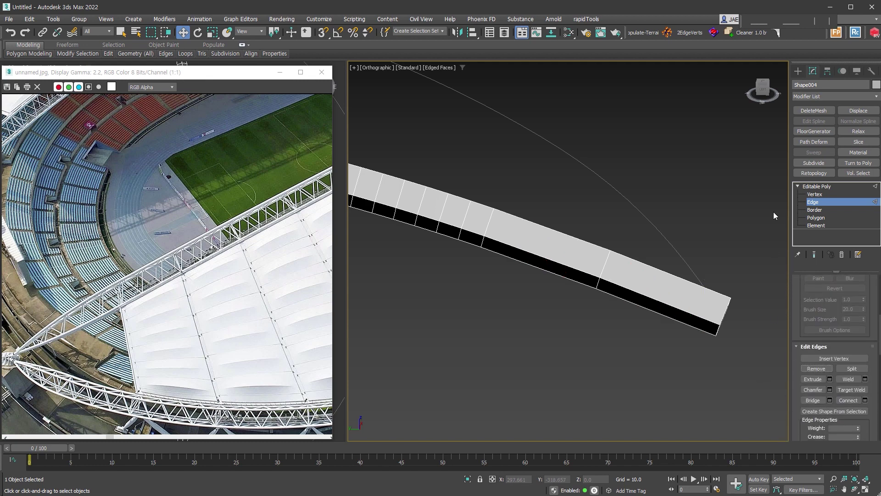
# - With Percent Snap on, scale the tip edge down so the strip end tapers to a point
pyautogui.moveTo(659, 241); pyautogui.dragTo(769, 362)
pyautogui.press('r')
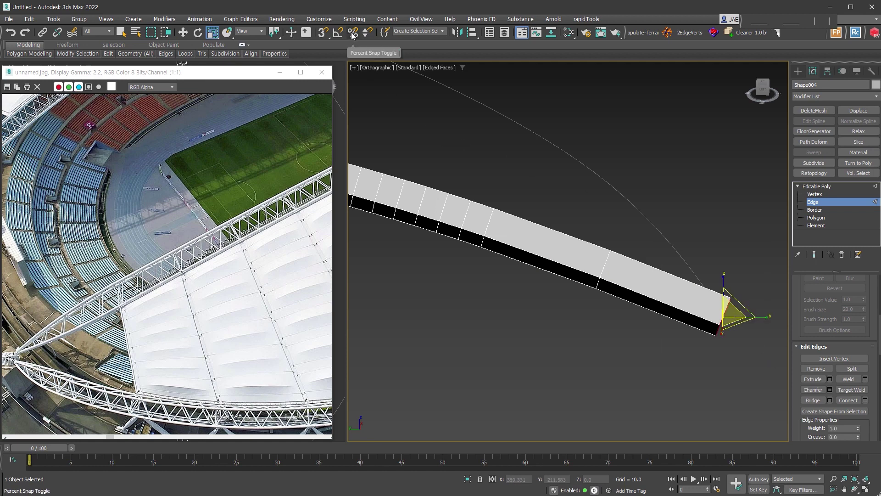
pyautogui.click(353, 34)
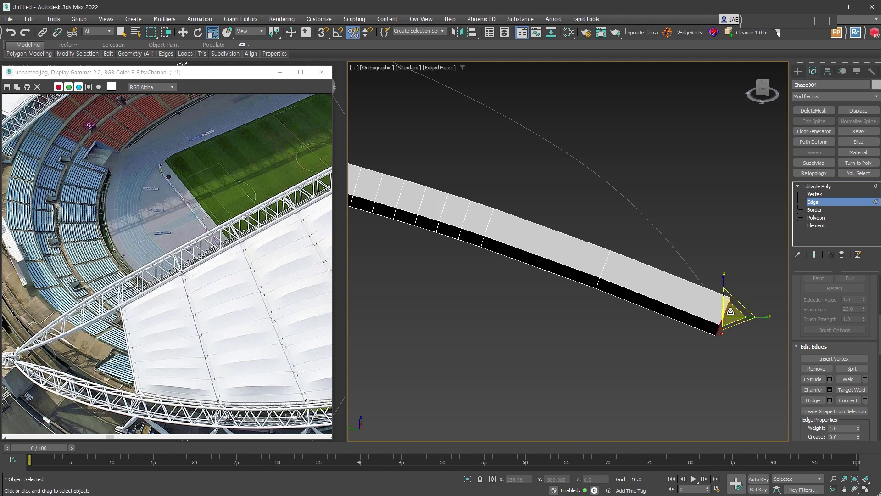
pyautogui.moveTo(730, 311)
pyautogui.mouseDown()
pyautogui.moveTo(726, 478)
pyautogui.moveTo(736, 484)
pyautogui.mouseUp()
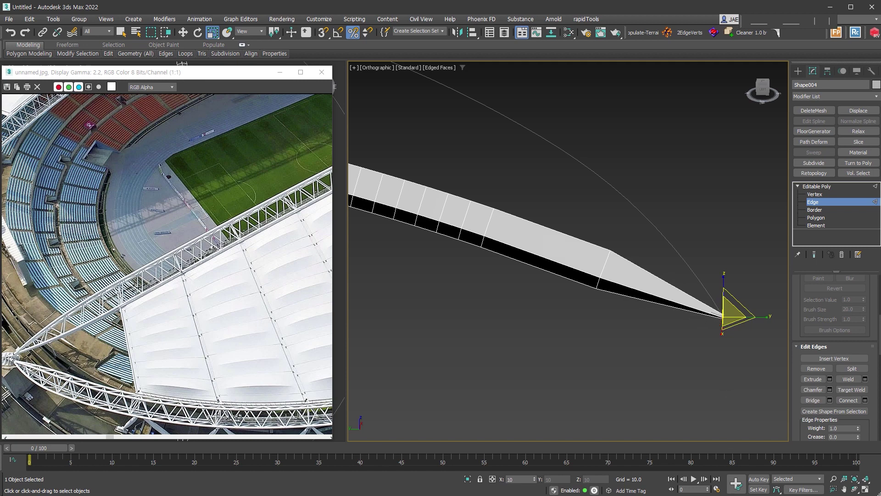
pyautogui.click(608, 256)
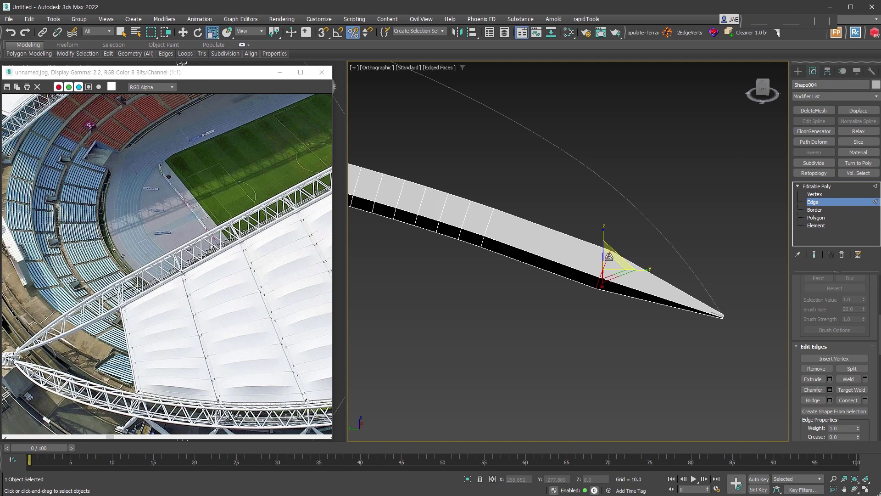
# - Chamfer the edge by about 35.853 with Tri ends and 9 segments, and commit
pyautogui.rightClick(609, 257)
pyautogui.click(527, 307)
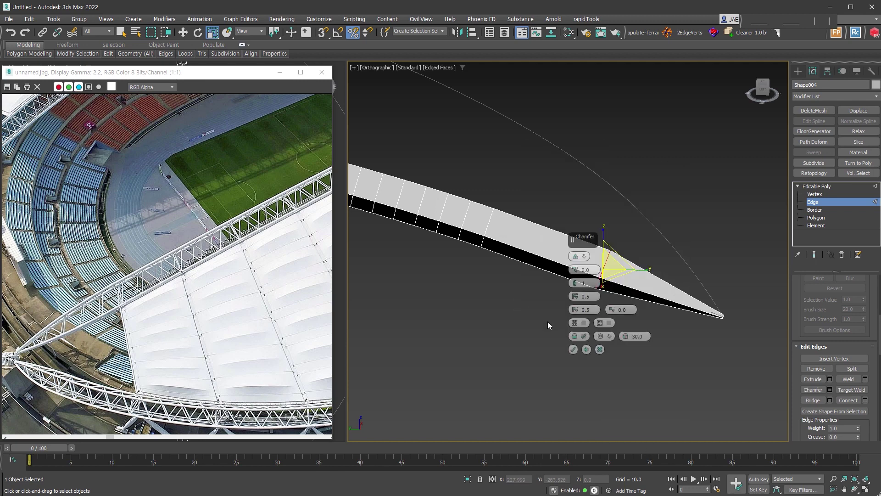
pyautogui.moveTo(575, 270); pyautogui.dragTo(587, 131)
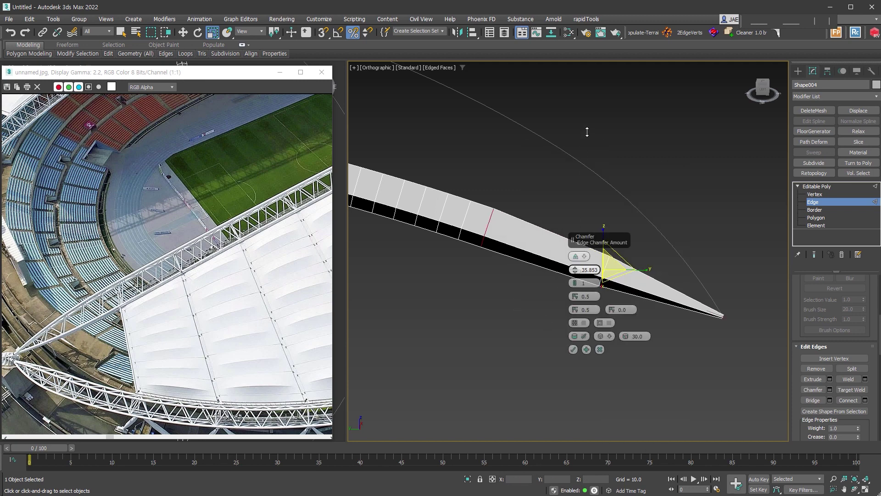
pyautogui.moveTo(575, 284); pyautogui.dragTo(576, 286)
pyautogui.click(576, 283)
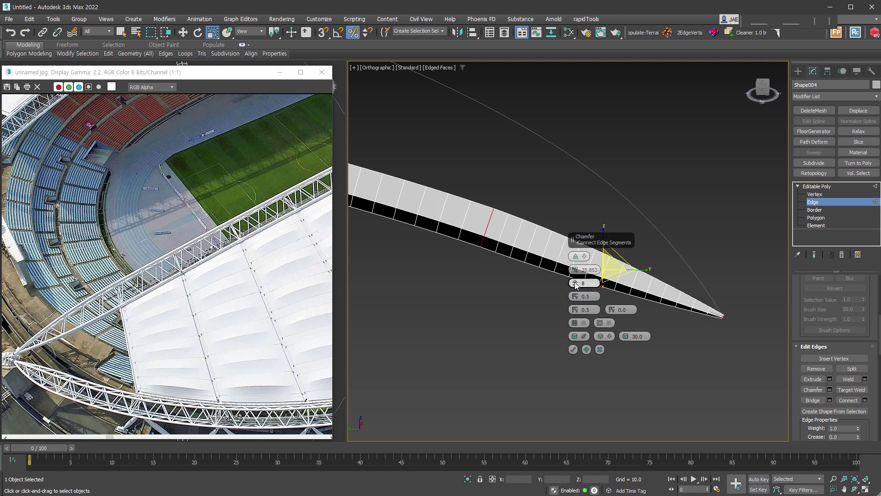
pyautogui.click(578, 256)
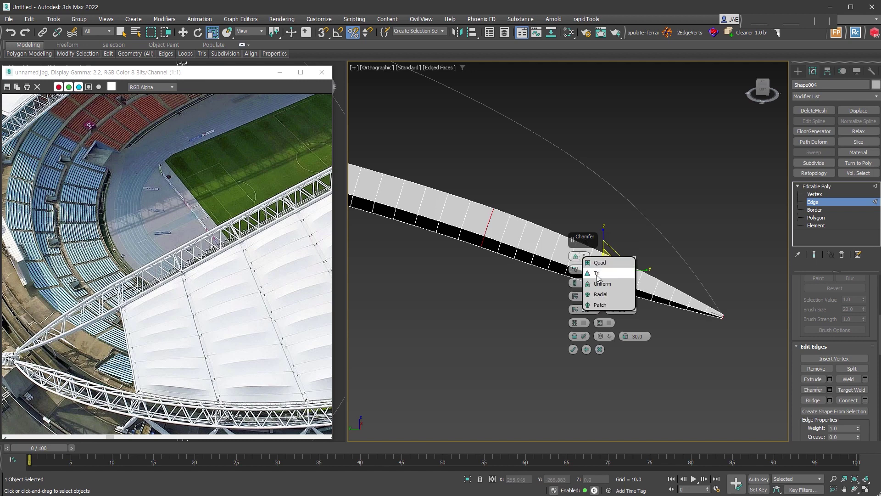
pyautogui.click(597, 275)
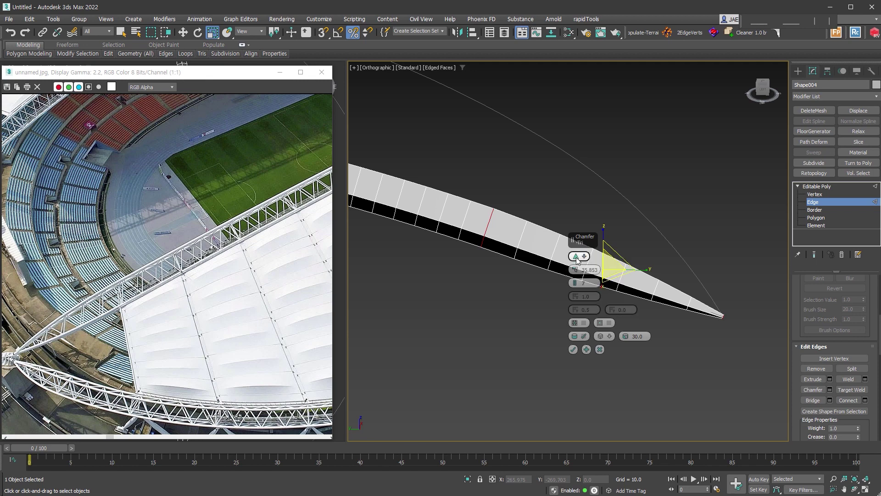
pyautogui.click(577, 283)
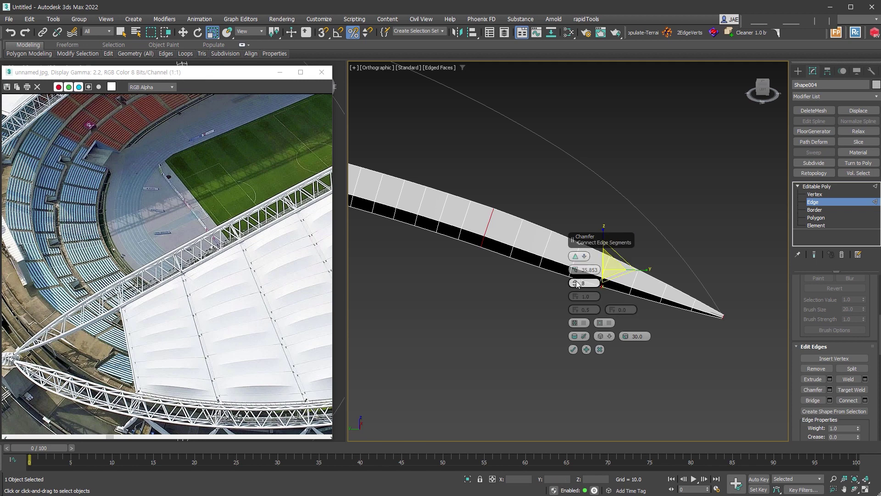
pyautogui.click(578, 283)
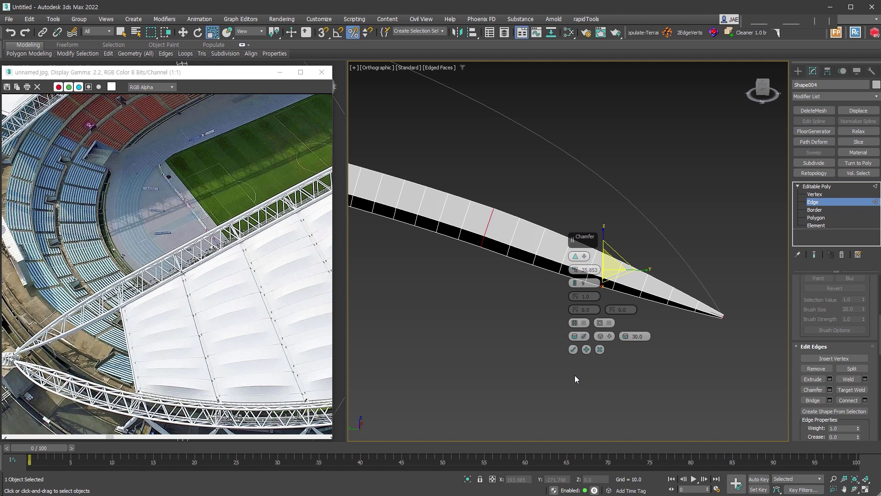
pyautogui.scroll(2, 613, 271)
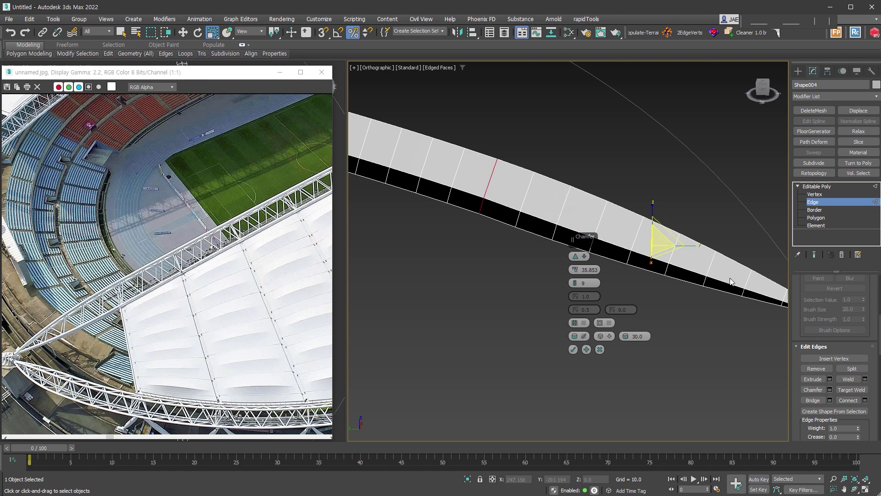
pyautogui.click(573, 350)
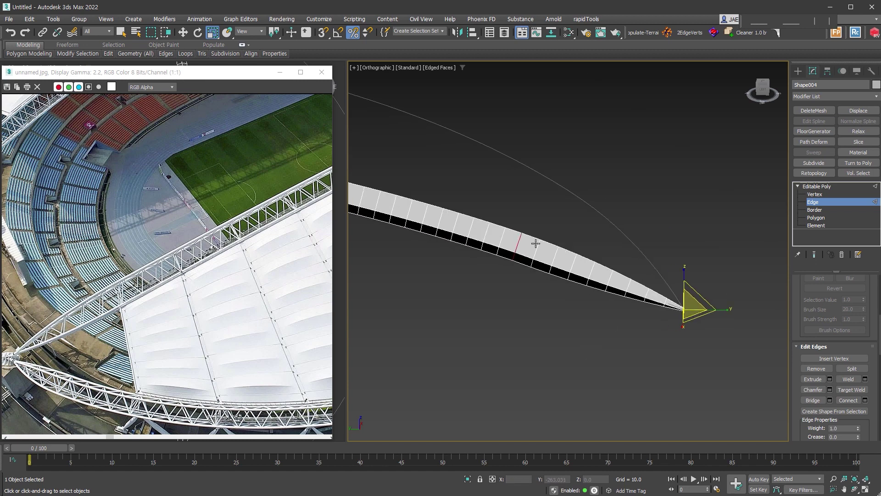
# - Remove the stray edge and add a Symmetry modifier mirroring across X
pyautogui.click(810, 369)
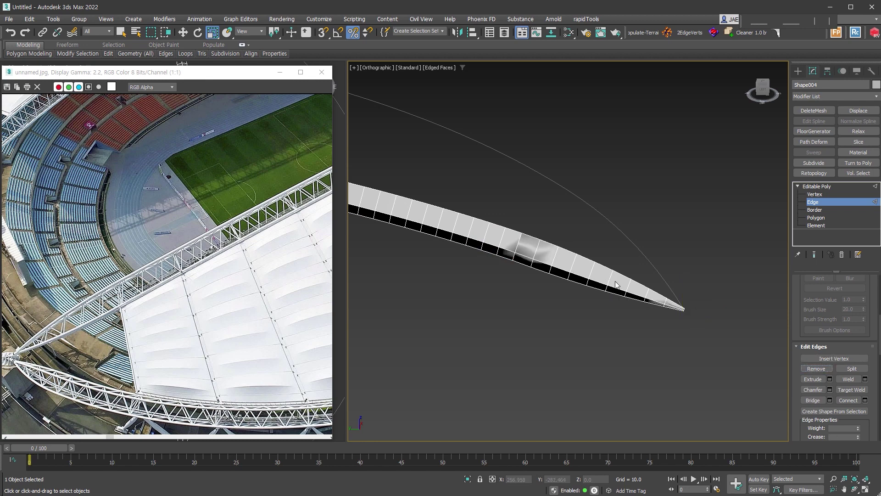
pyautogui.scroll(-3, 666, 288)
pyautogui.click(837, 202)
pyautogui.moveTo(597, 275)
pyautogui.keyDown('alt'); pyautogui.mouseDown(button='middle')
pyautogui.moveTo(662, 274)
pyautogui.moveTo(604, 288)
pyautogui.mouseUp(button='middle'); pyautogui.keyUp('alt')
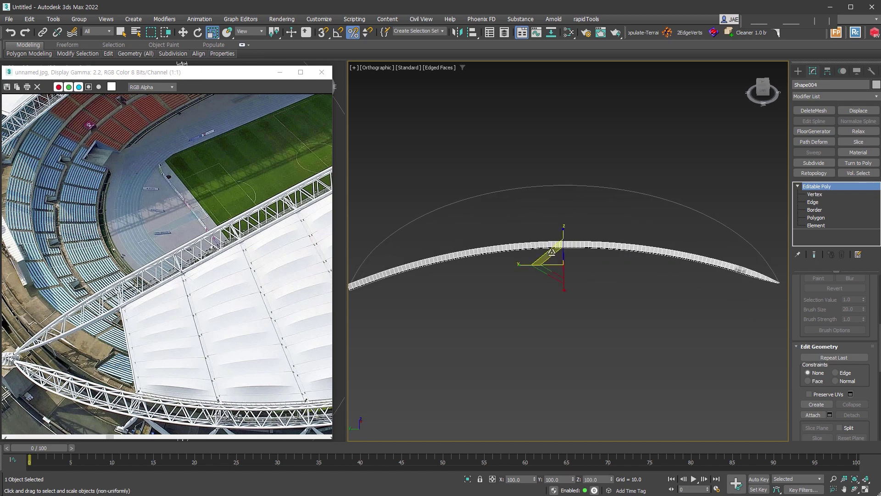
pyautogui.scroll(3, 605, 288)
pyautogui.hotkey('alt', 's')
pyautogui.click(816, 308)
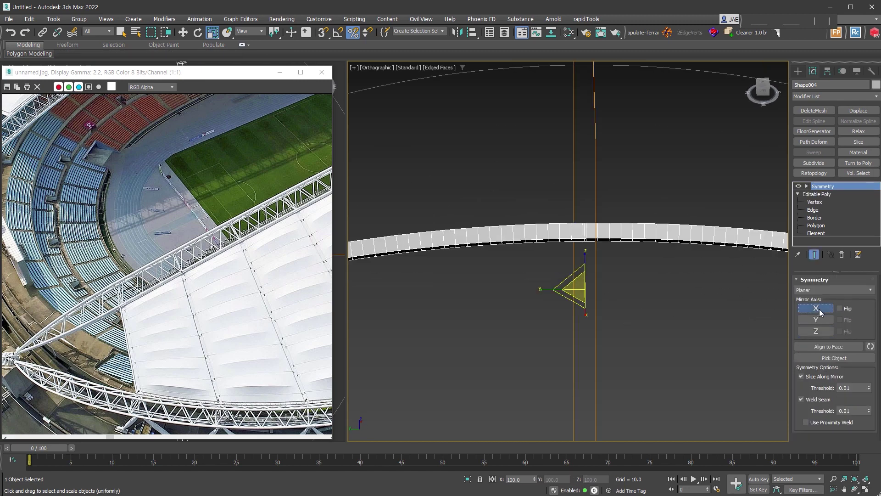
pyautogui.keyDown('alt'); pyautogui.moveTo(695, 302); pyautogui.dragTo(545, 307, button='middle'); pyautogui.keyUp('alt')
pyautogui.scroll(3, 545, 306)
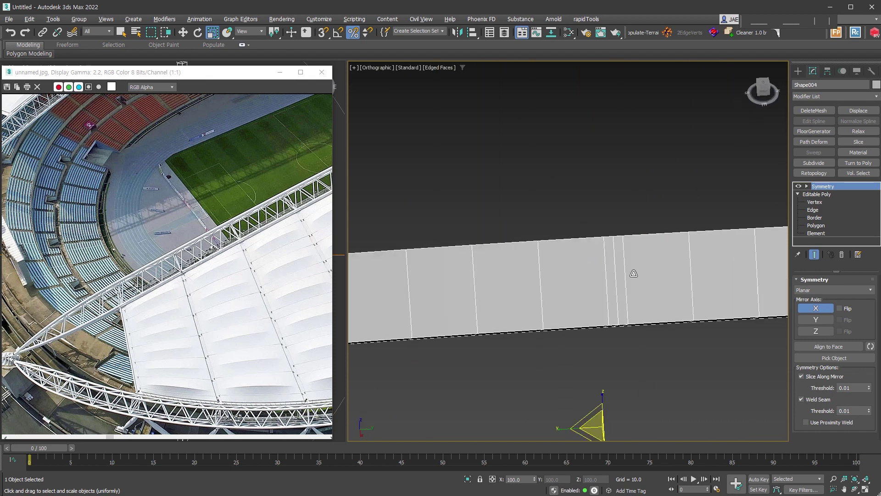
# - Snap the symmetry mirror plane onto a strip vertex to form the full arch band
pyautogui.rightClick(649, 287)
pyautogui.click(675, 295)
pyautogui.keyDown('alt'); pyautogui.moveTo(649, 346); pyautogui.dragTo(678, 332, button='middle'); pyautogui.keyUp('alt')
pyautogui.press('1')
pyautogui.press('s')
pyautogui.moveTo(621, 367); pyautogui.dragTo(612, 315)
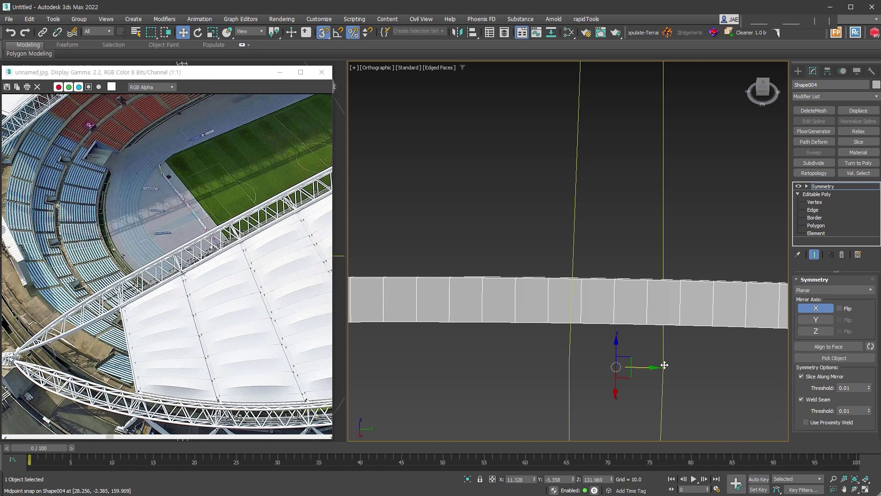
pyautogui.keyDown('alt'); pyautogui.moveTo(676, 364); pyautogui.dragTo(728, 306, button='middle'); pyautogui.keyUp('alt')
pyautogui.moveTo(639, 361)
pyautogui.keyDown('alt'); pyautogui.mouseDown(button='middle')
pyautogui.moveTo(654, 300)
pyautogui.moveTo(659, 320)
pyautogui.mouseUp(button='middle'); pyautogui.keyUp('alt')
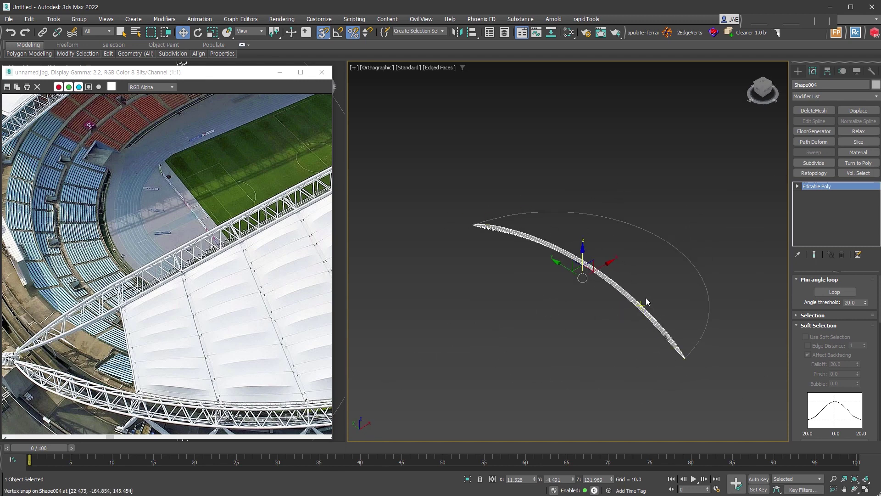
# - At Edge level, select the strip's full border edge loop of 416 edges
pyautogui.scroll(5, 645, 298)
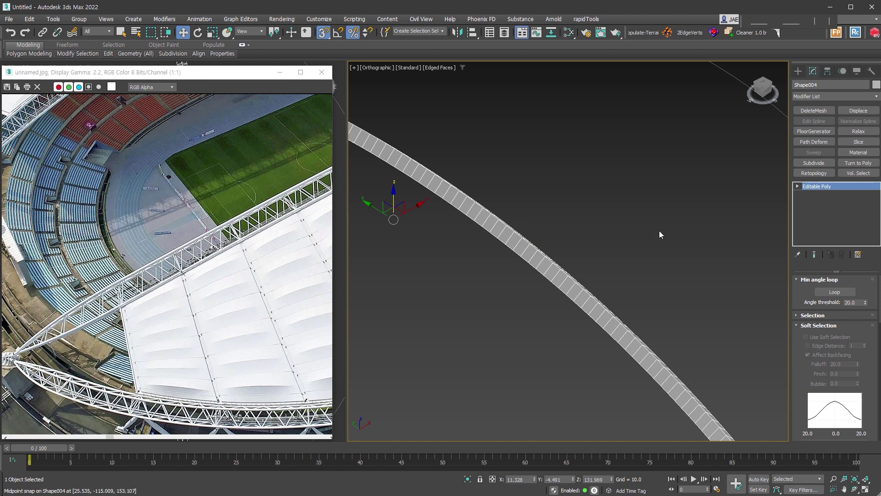
pyautogui.click(797, 186)
pyautogui.click(813, 201)
pyautogui.keyDown('alt'); pyautogui.moveTo(599, 345); pyautogui.dragTo(153, 262, button='middle'); pyautogui.keyUp('alt')
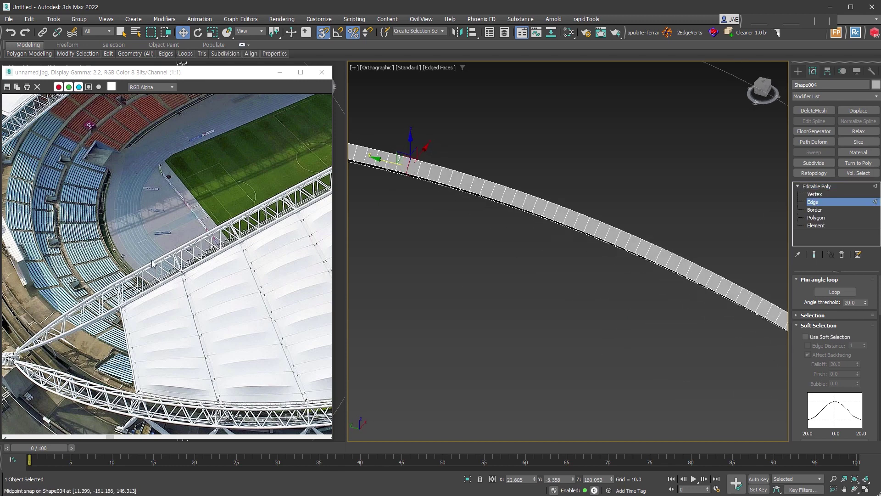
pyautogui.scroll(3, 647, 329)
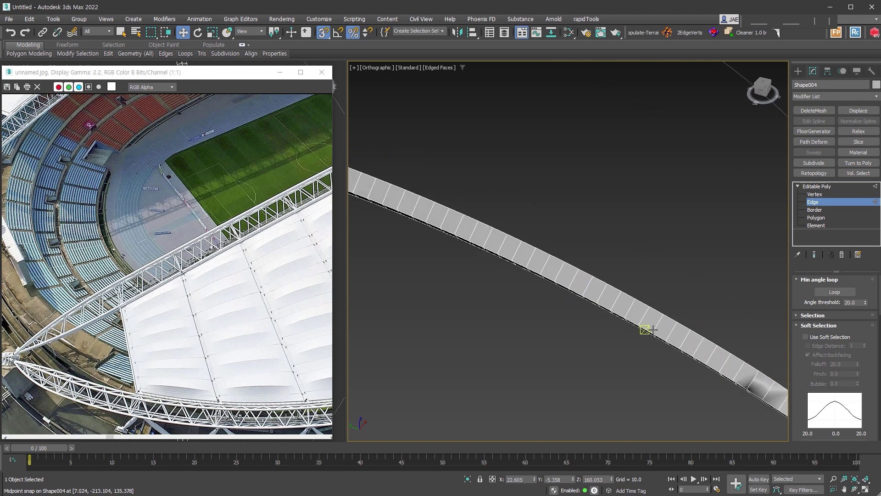
pyautogui.scroll(3, 660, 321)
pyautogui.click(661, 317)
pyautogui.moveTo(661, 317)
pyautogui.keyDown('alt'); pyautogui.mouseDown(button='middle')
pyautogui.moveTo(647, 380)
pyautogui.moveTo(704, 362)
pyautogui.mouseUp(button='middle'); pyautogui.keyUp('alt')
pyautogui.keyDown('ctrl'); pyautogui.click(702, 372); pyautogui.keyUp('ctrl')
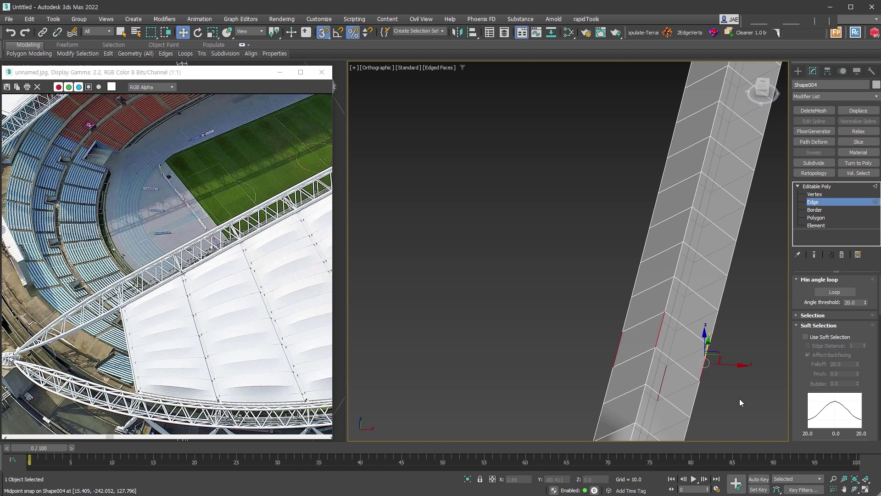
pyautogui.moveTo(740, 402); pyautogui.dragTo(665, 368, button='middle')
pyautogui.click(812, 314)
pyautogui.click(850, 385)
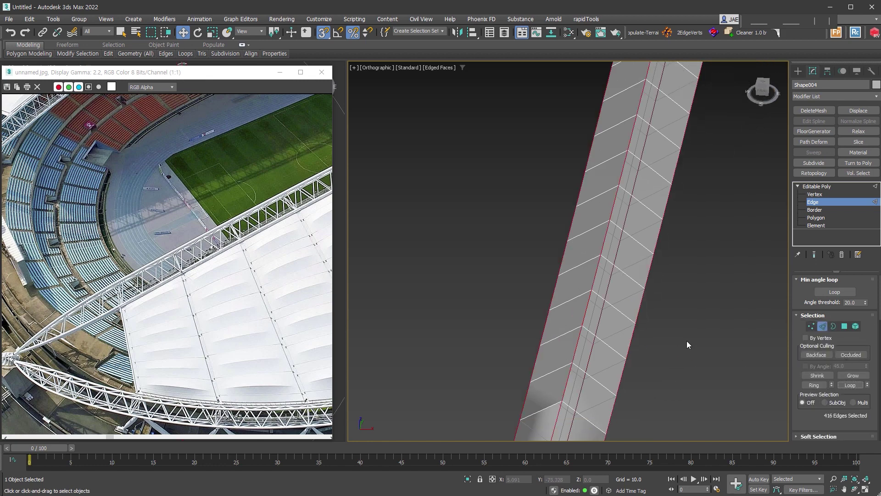
# - Create the linear shape Shape005 from the border loop and select it
pyautogui.scroll(-5, 687, 345)
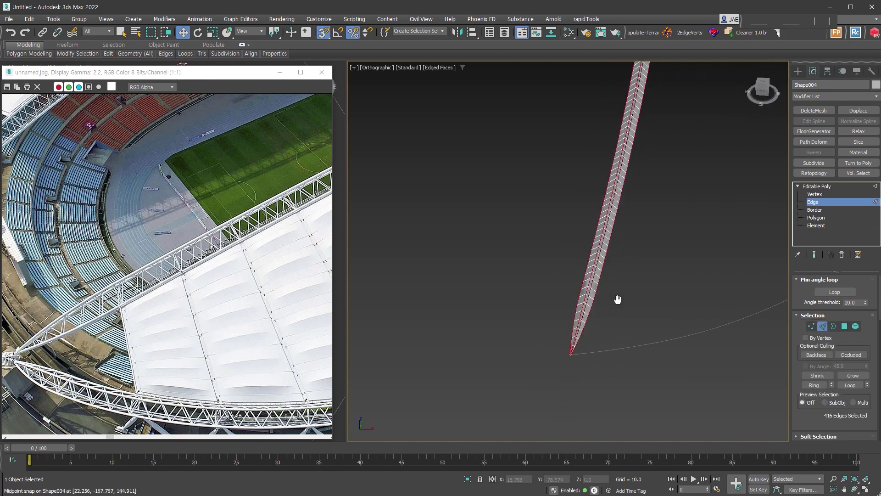
pyautogui.keyDown('alt'); pyautogui.moveTo(625, 284); pyautogui.dragTo(659, 182, button='middle'); pyautogui.keyUp('alt')
pyautogui.scroll(5, 659, 182)
pyautogui.click(813, 315)
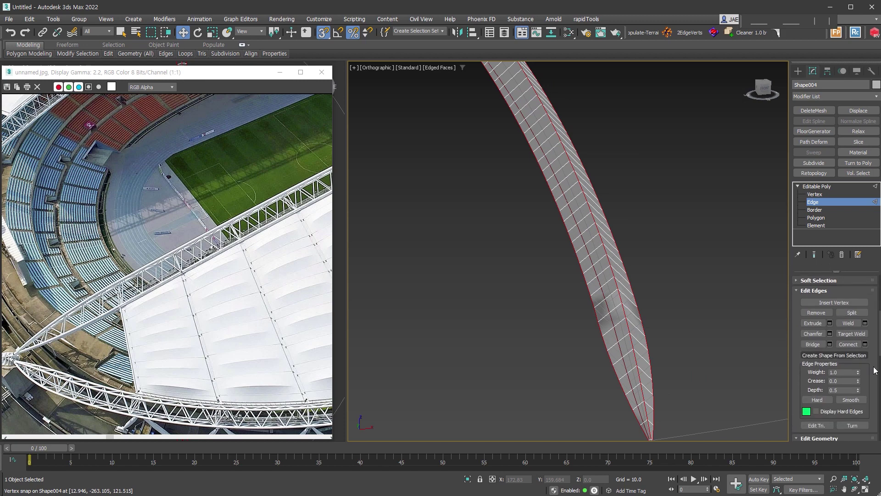
pyautogui.click(858, 360)
pyautogui.click(469, 256)
pyautogui.click(422, 268)
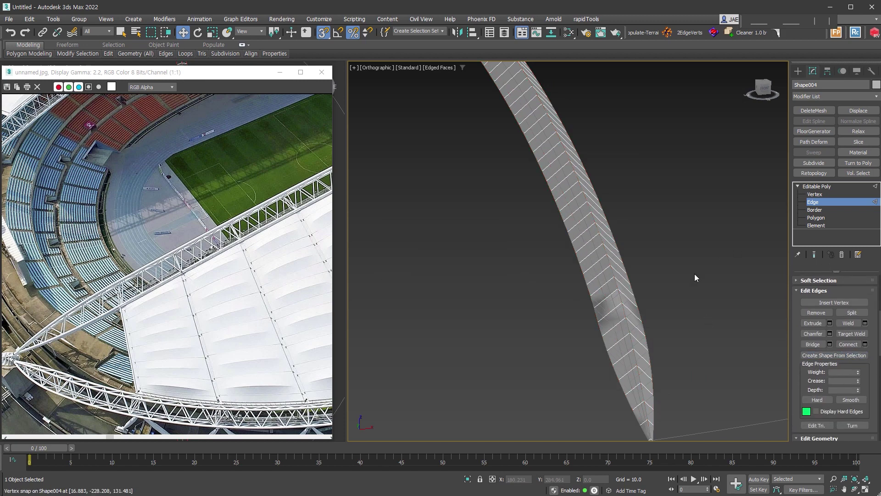
pyautogui.press('2')
pyautogui.click(722, 265)
pyautogui.click(614, 281)
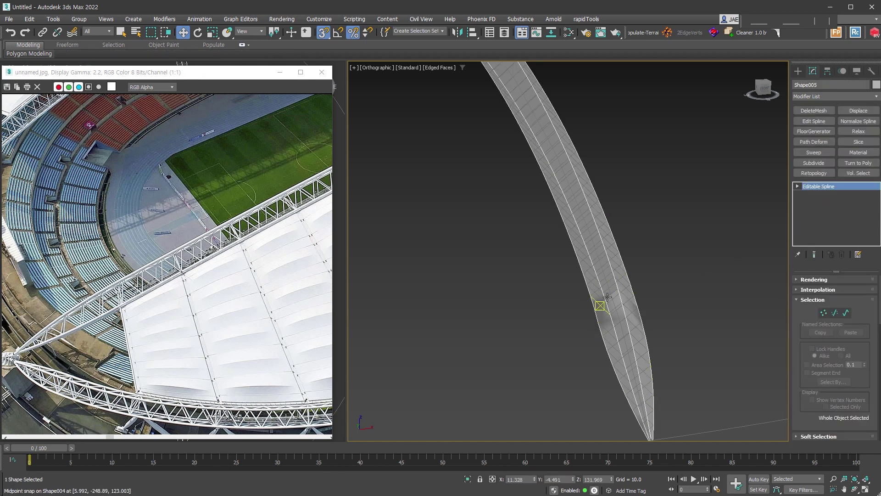
# - Enable Shape005 in the viewport as a tube of 1.2 radial thickness, then deselect it
pyautogui.click(822, 283)
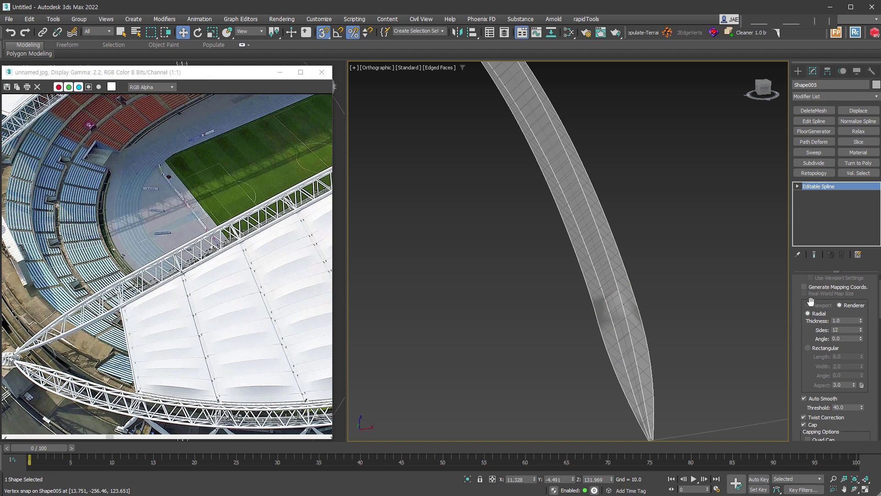
pyautogui.click(804, 294)
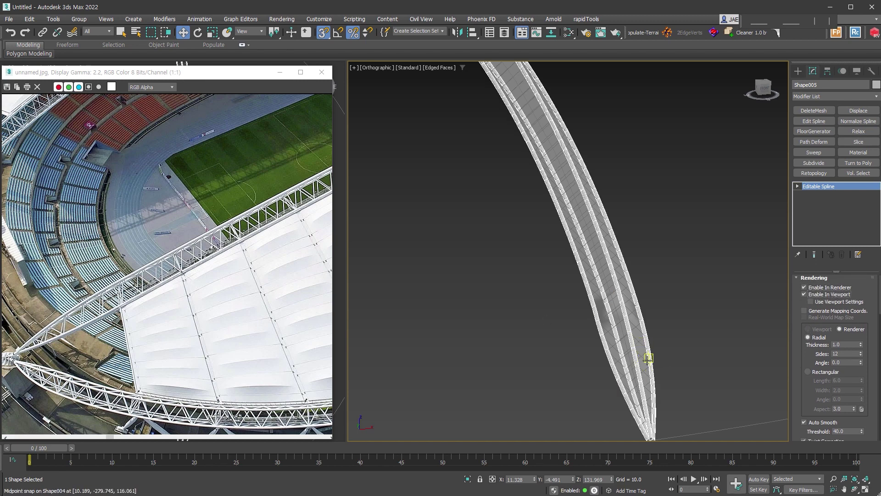
pyautogui.write('1.2')
pyautogui.press('Return')
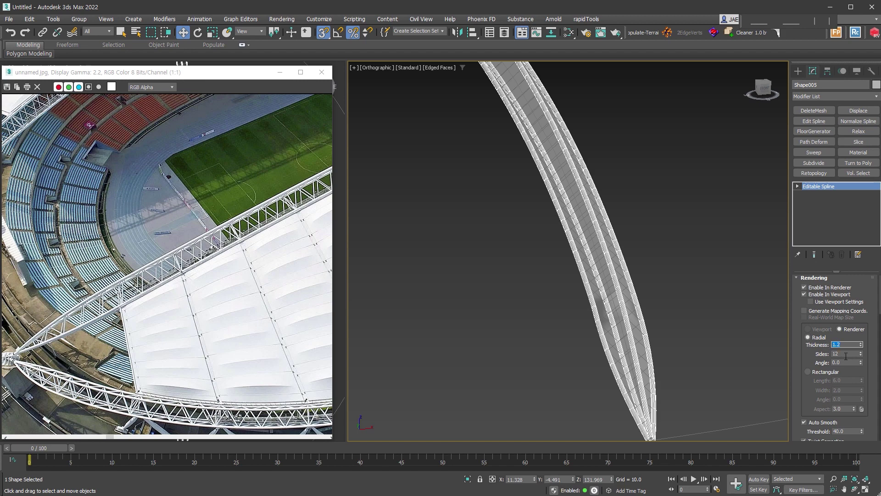
pyautogui.write('20')
pyautogui.click(658, 299)
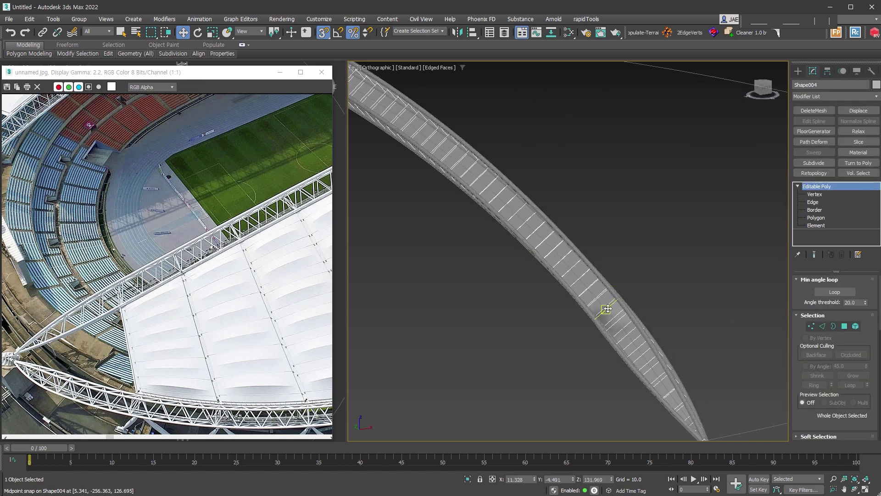
# - Isolate the arch strip and view its vertices from the top
pyautogui.rightClick(585, 281)
pyautogui.click(662, 400)
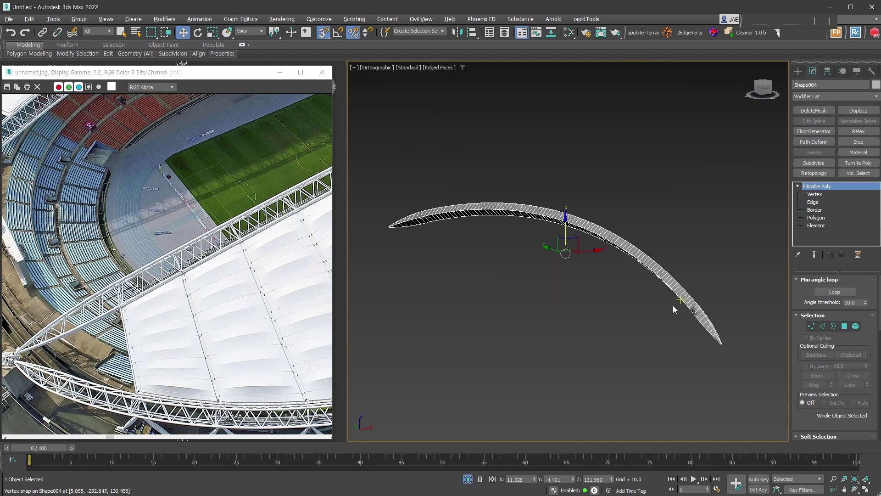
pyautogui.keyDown('alt'); pyautogui.moveTo(673, 309); pyautogui.dragTo(616, 334, button='middle'); pyautogui.keyUp('alt')
pyautogui.scroll(5, 616, 332)
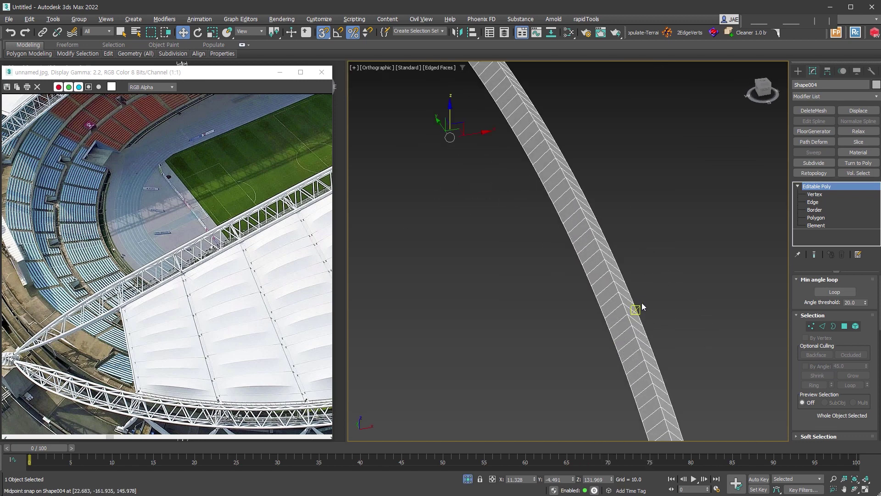
pyautogui.click(811, 325)
pyautogui.press('t')
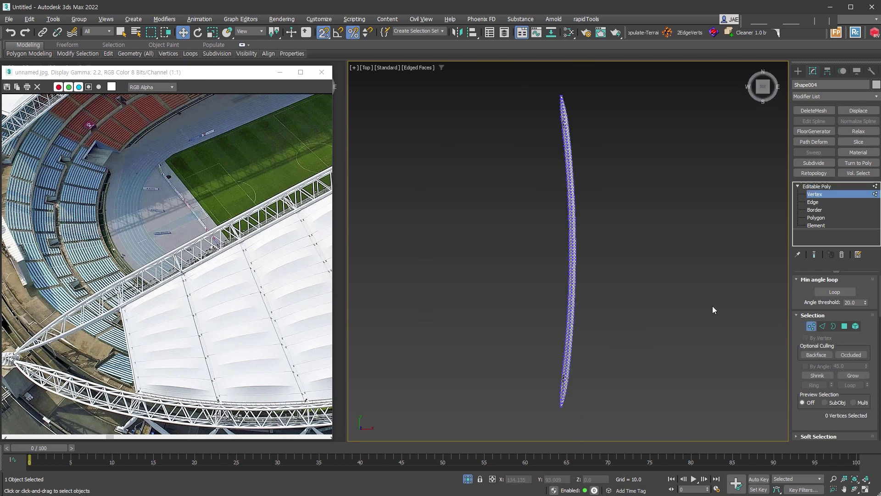
pyautogui.scroll(5, 587, 284)
pyautogui.scroll(3, 605, 296)
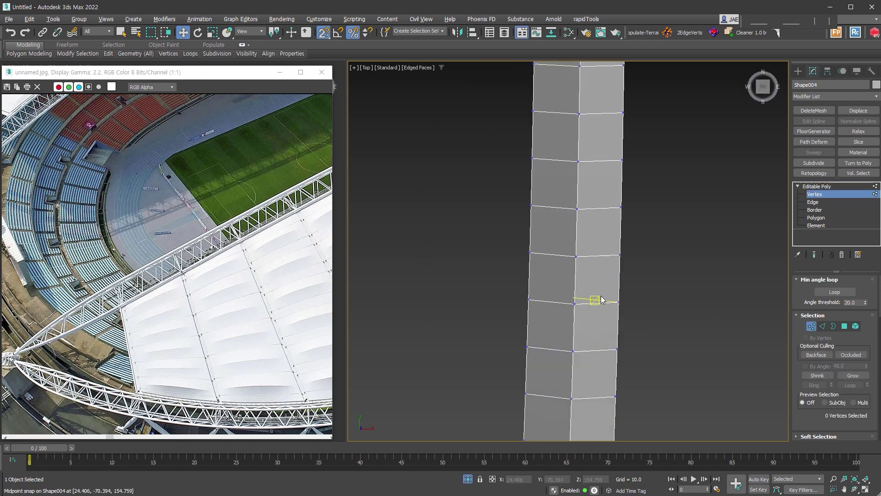
pyautogui.moveTo(589, 293); pyautogui.dragTo(587, 244, button='middle')
# - Pick edge vertices, grow them with Select Similar, and connect them with diagonal edges
pyautogui.keyDown('ctrl'); pyautogui.moveTo(523, 317); pyautogui.dragTo(547, 389); pyautogui.keyUp('ctrl')
pyautogui.moveTo(549, 384); pyautogui.dragTo(544, 263, button='middle')
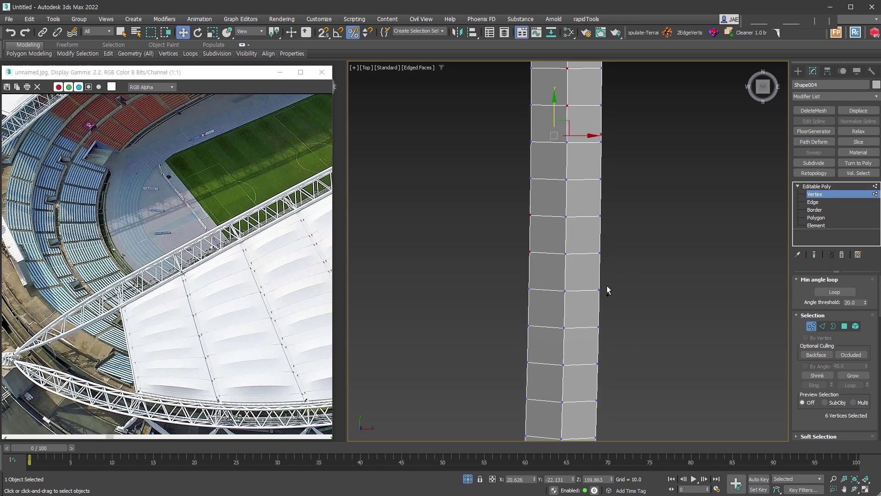
pyautogui.keyDown('ctrl'); pyautogui.moveTo(613, 376); pyautogui.dragTo(618, 375); pyautogui.keyUp('ctrl')
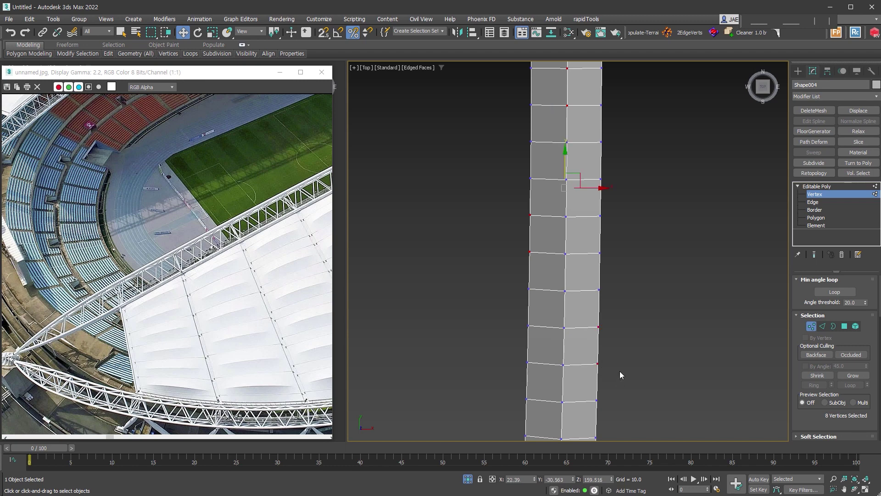
pyautogui.moveTo(77, 53)
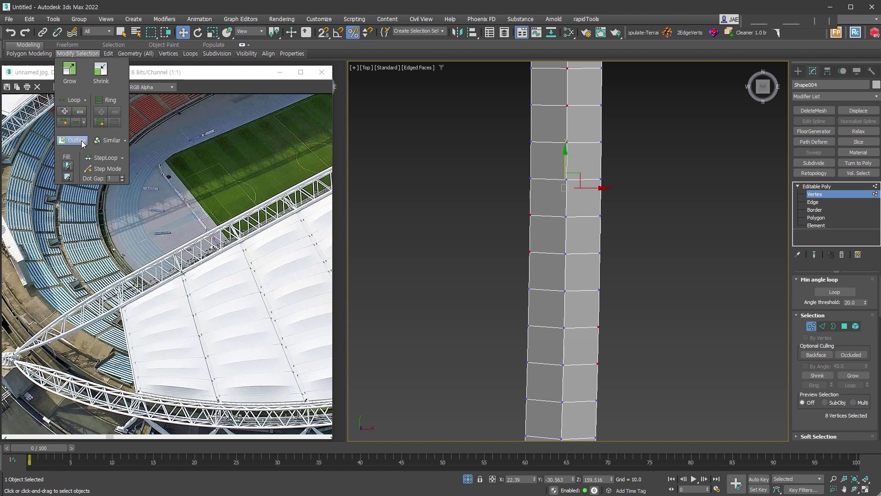
pyautogui.click(107, 140)
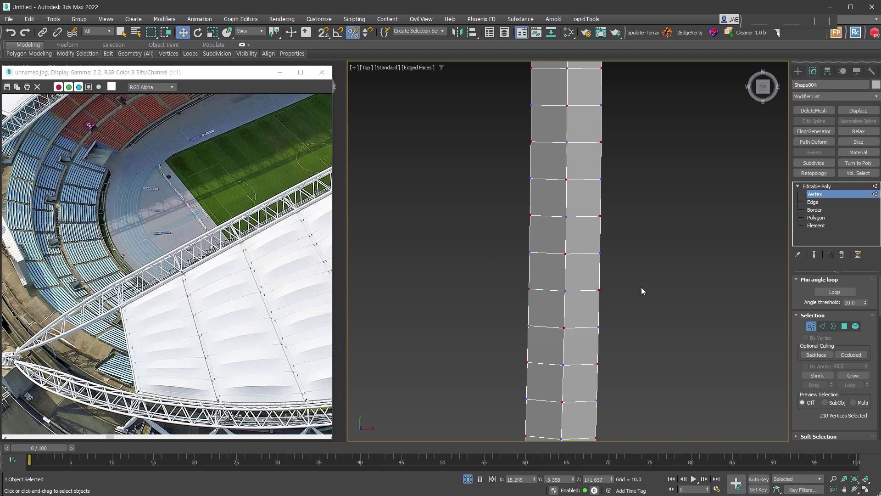
pyautogui.moveTo(634, 287)
pyautogui.keyDown('alt'); pyautogui.mouseDown(button='middle')
pyautogui.moveTo(547, 277)
pyautogui.moveTo(551, 211)
pyautogui.moveTo(601, 147)
pyautogui.moveTo(582, 189)
pyautogui.moveTo(599, 176)
pyautogui.mouseUp(button='middle'); pyautogui.keyUp('alt')
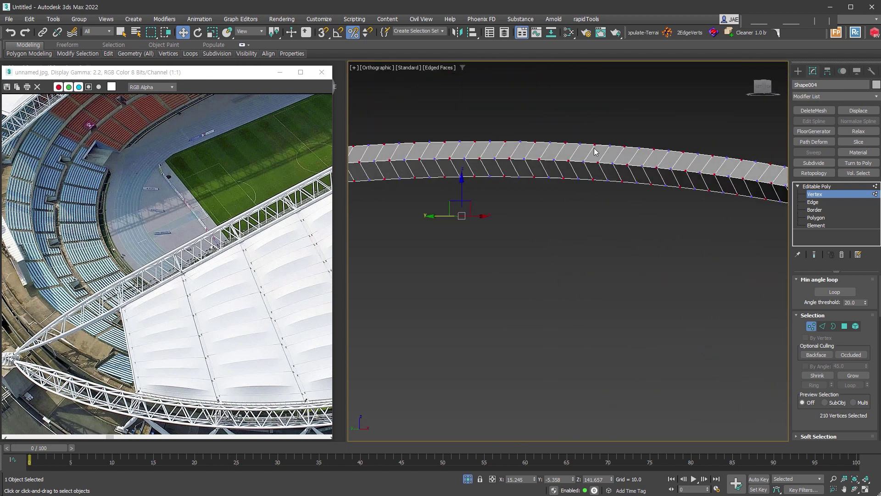
pyautogui.scroll(4, 595, 151)
pyautogui.scroll(-4, 667, 270)
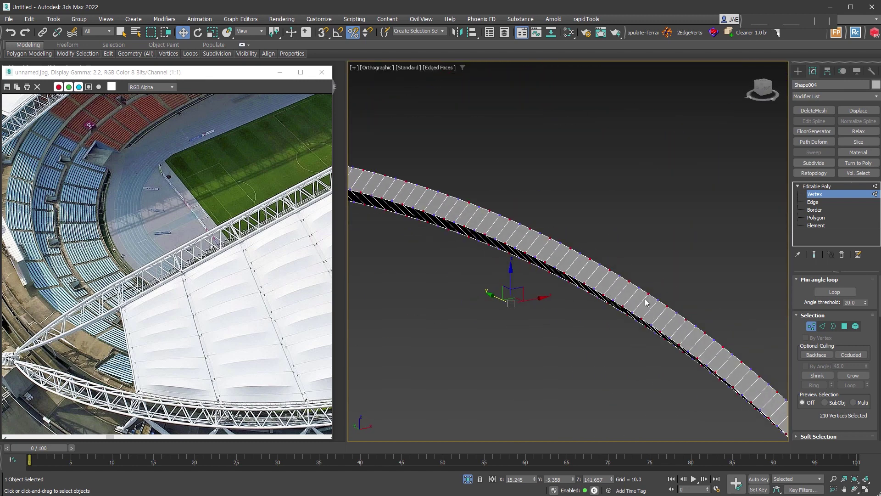
pyautogui.scroll(-5, 836, 390)
pyautogui.click(843, 337)
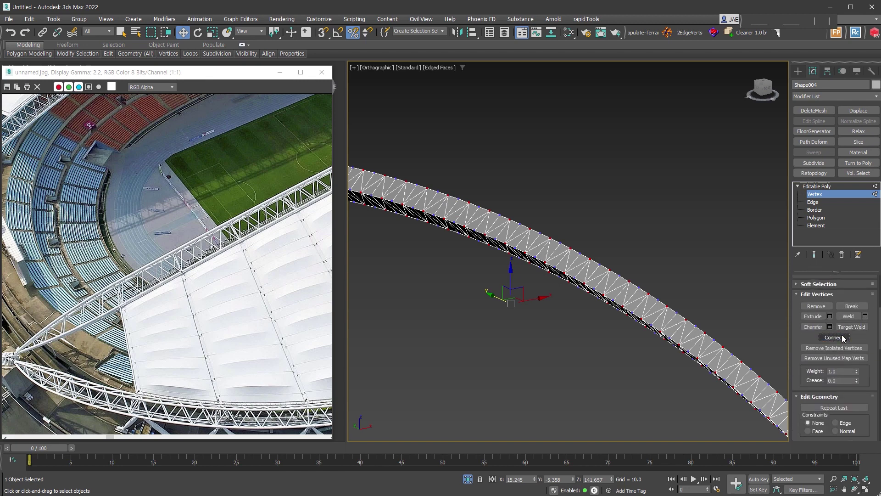
pyautogui.moveTo(666, 339)
pyautogui.keyDown('alt'); pyautogui.mouseDown(button='middle')
pyautogui.moveTo(608, 337)
pyautogui.moveTo(636, 313)
pyautogui.mouseUp(button='middle'); pyautogui.keyUp('alt')
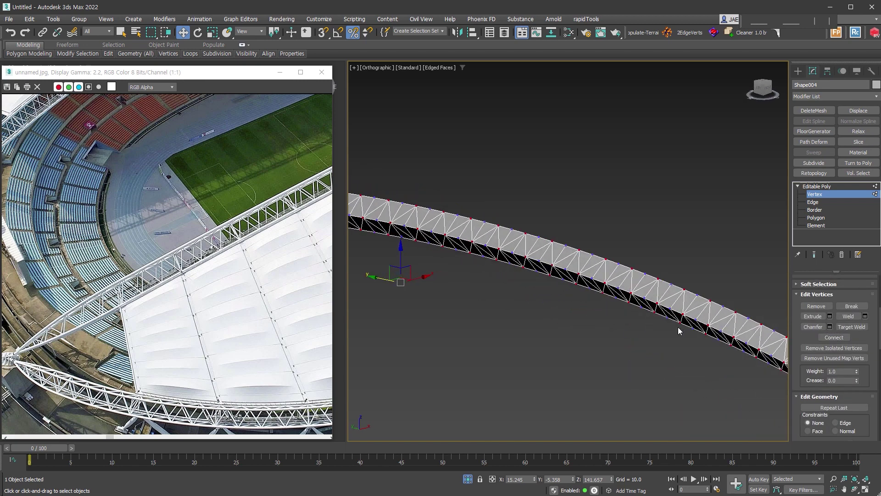
pyautogui.click(813, 202)
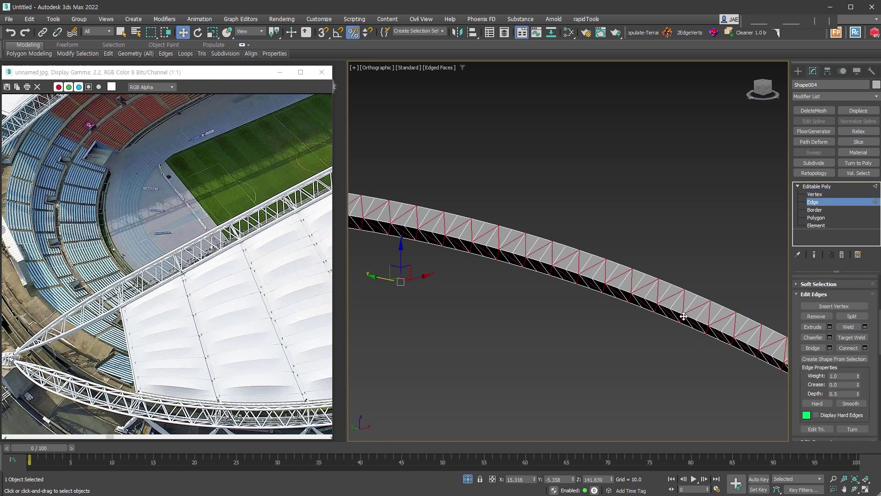
# - Turn the selected edges into linear shape Shape006 and inspect the truss tubes up close
pyautogui.click(862, 358)
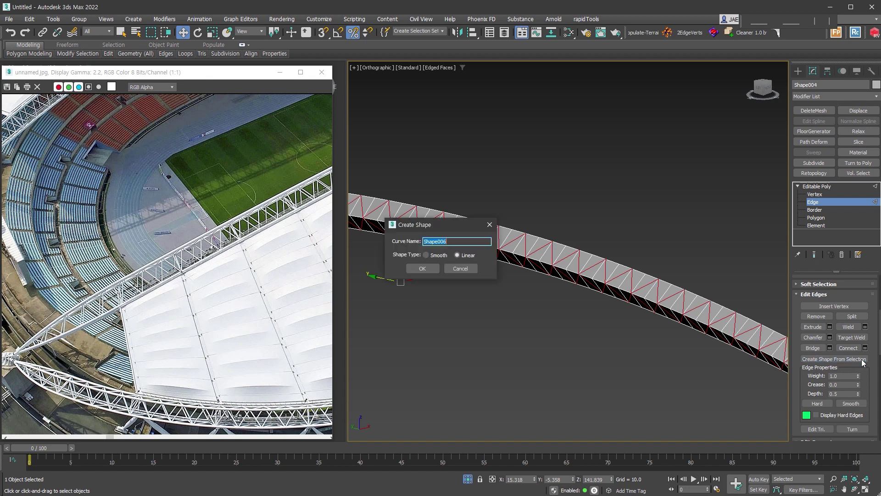
pyautogui.click(422, 268)
pyautogui.click(832, 203)
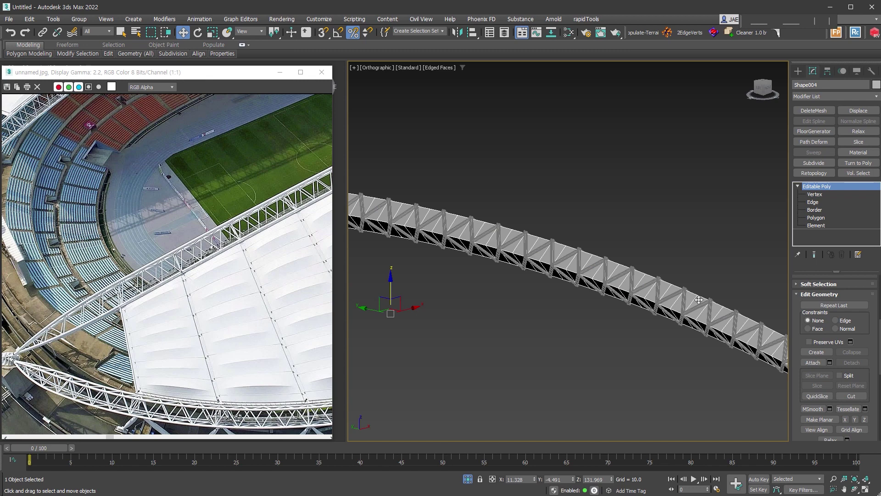
pyautogui.keyDown('alt'); pyautogui.moveTo(699, 299); pyautogui.dragTo(643, 342, button='middle'); pyautogui.keyUp('alt')
pyautogui.scroll(5, 646, 358)
pyautogui.click(673, 343)
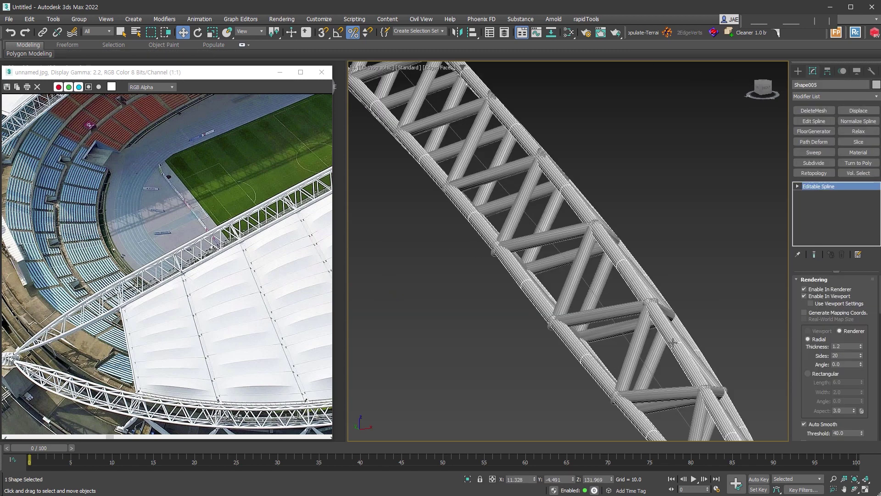
# - Select the diagonal truss shape Shape006 and set its rendering thickness to 0.5
pyautogui.click(638, 343)
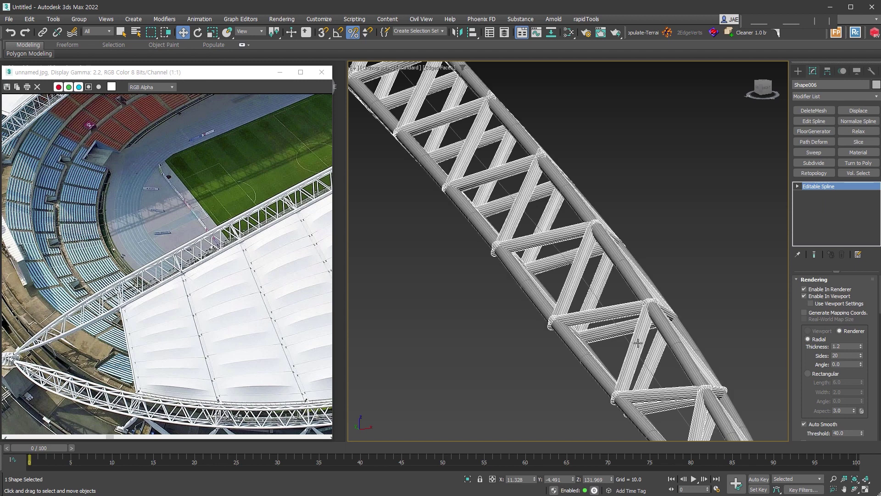
pyautogui.doubleClick(845, 346)
pyautogui.write('0.5')
pyautogui.press('Return')
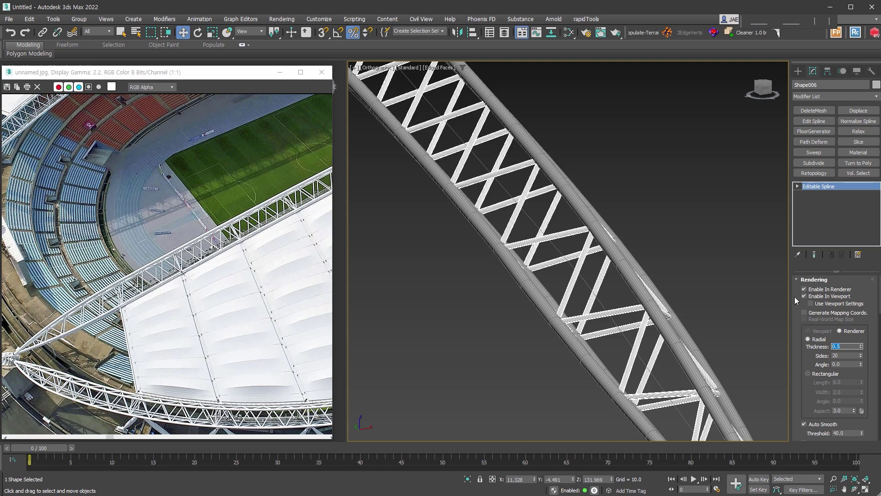
pyautogui.scroll(3, 597, 209)
pyautogui.scroll(3, 597, 209)
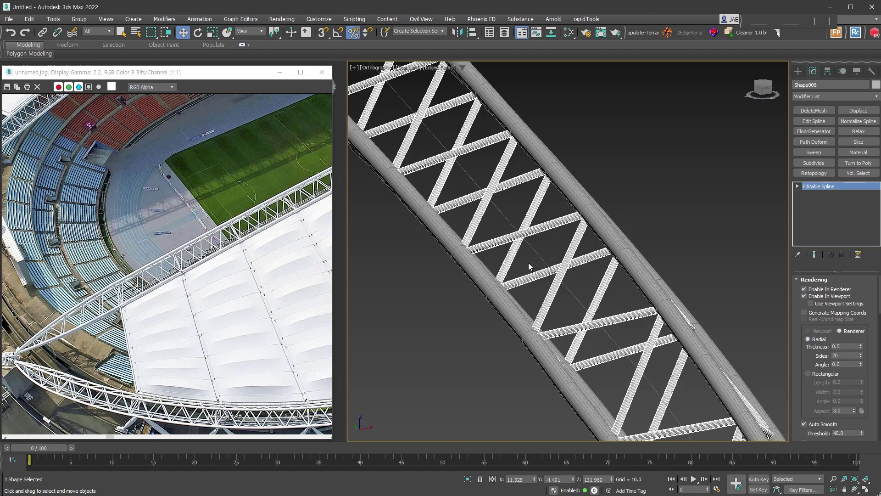
# - In wireframe, break the spline at all of its vertices and exit Vertex level
pyautogui.press('F3')
pyautogui.scroll(5, 599, 239)
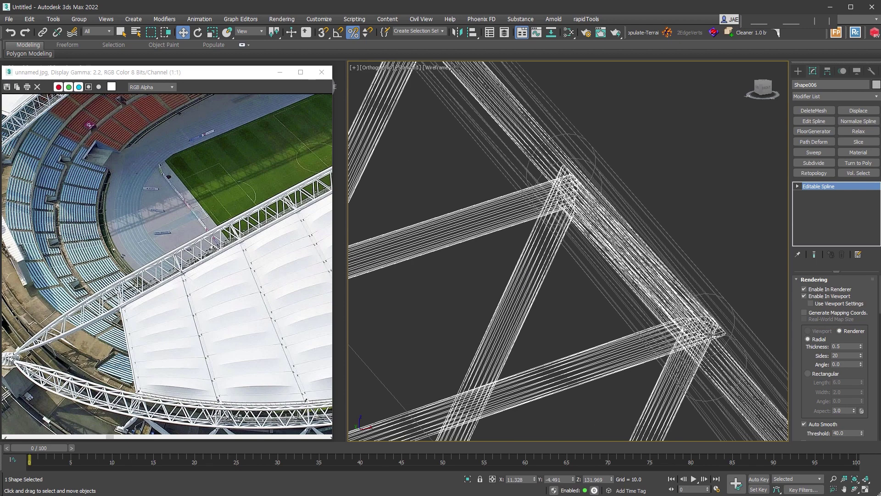
pyautogui.scroll(-2, 685, 331)
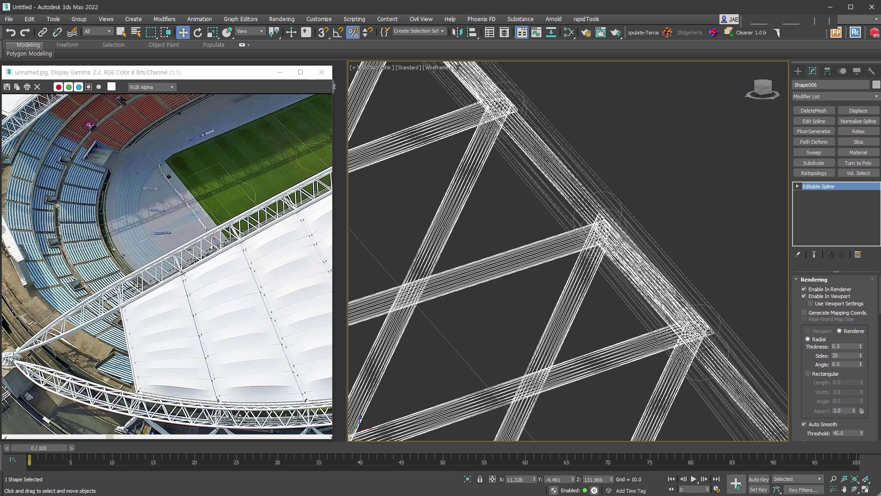
pyautogui.click(798, 186)
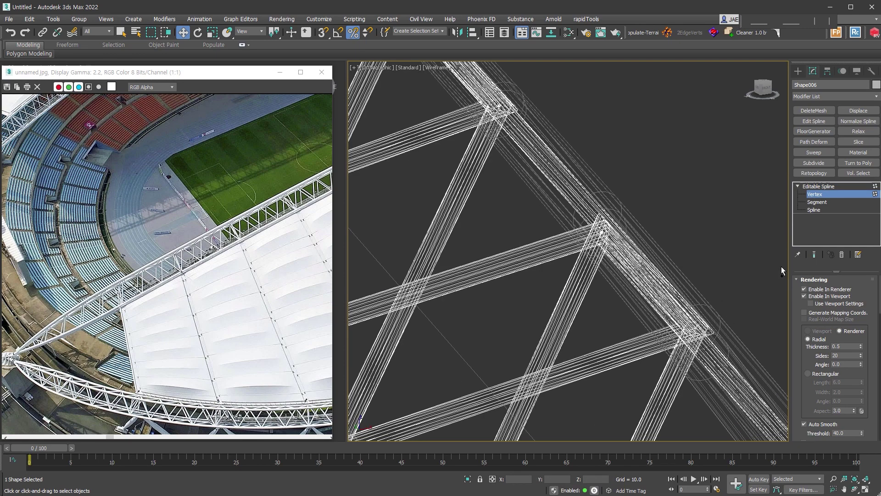
pyautogui.scroll(-5, 811, 364)
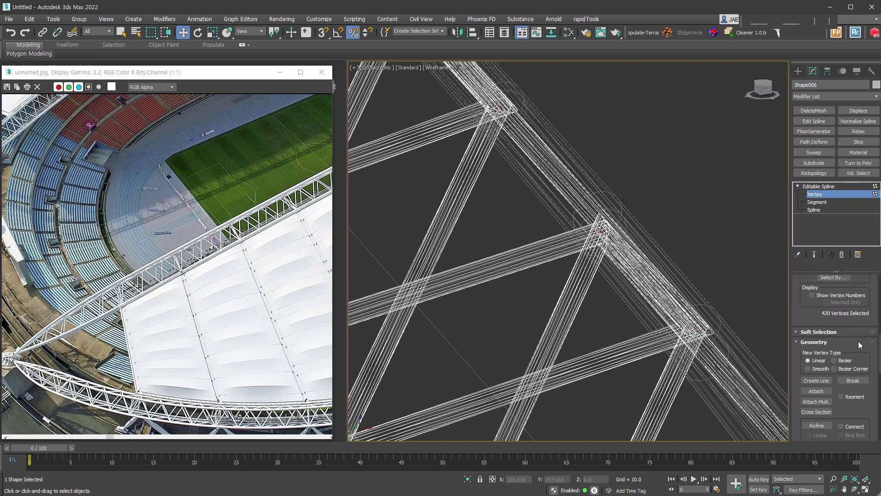
pyautogui.click(854, 381)
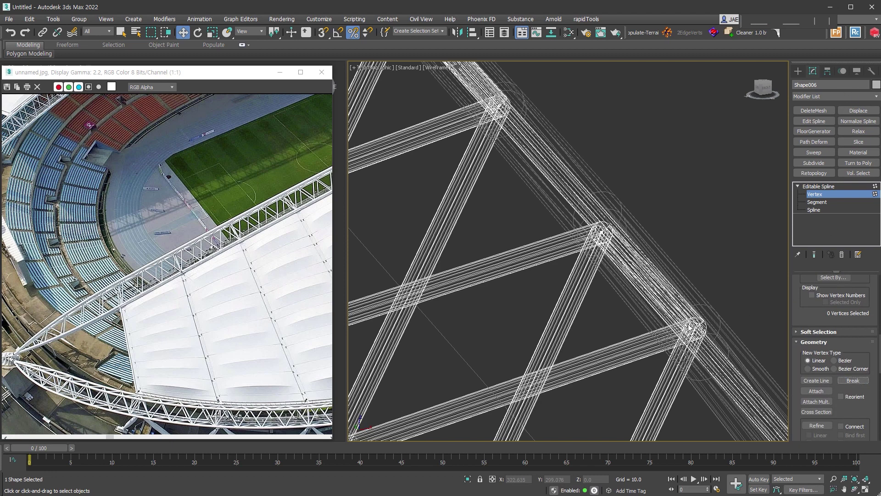
pyautogui.click(812, 196)
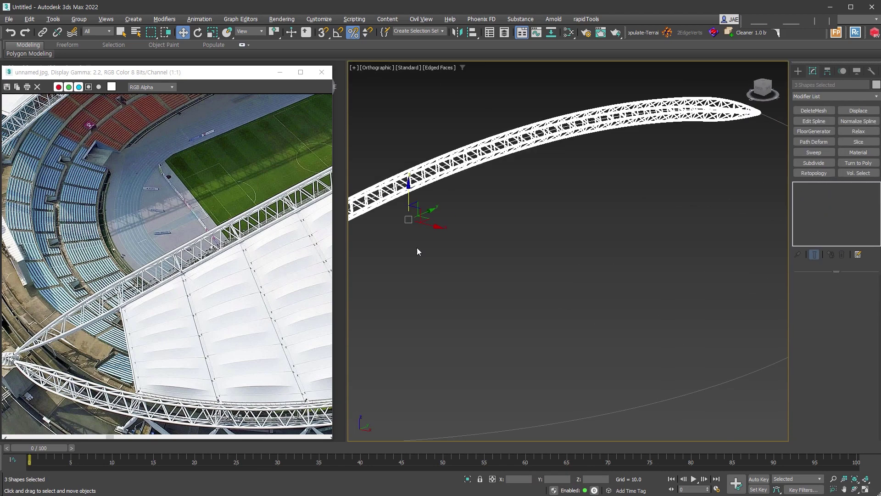
pyautogui.scroll(-5, 411, 355)
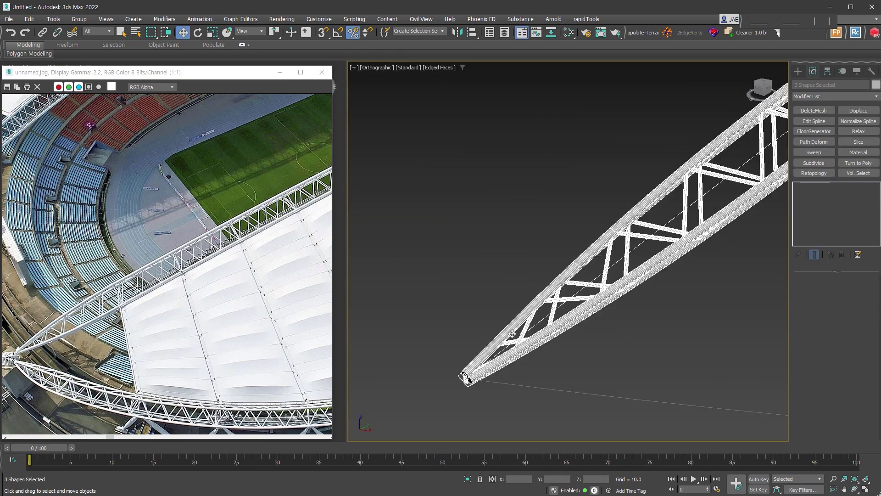
pyautogui.scroll(2, 522, 346)
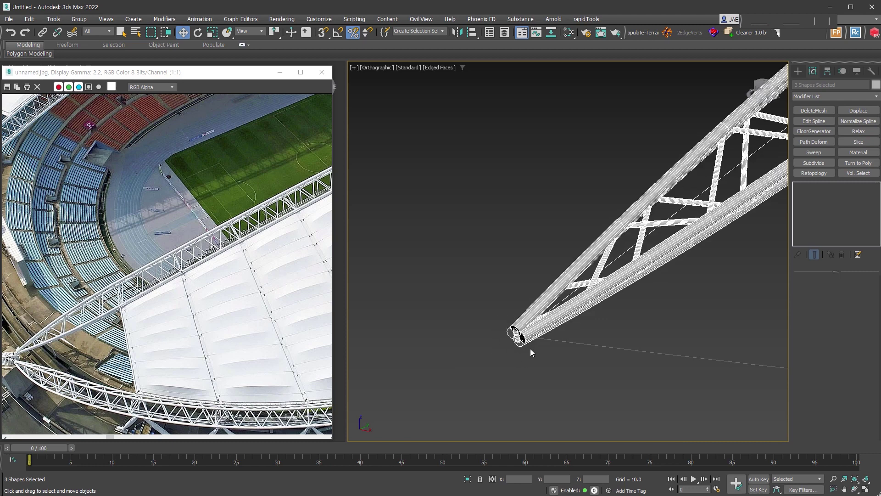
pyautogui.scroll(-2, 547, 346)
pyautogui.scroll(-5, 551, 305)
pyautogui.click(551, 305)
pyautogui.scroll(5, 622, 196)
pyautogui.scroll(-3, 638, 276)
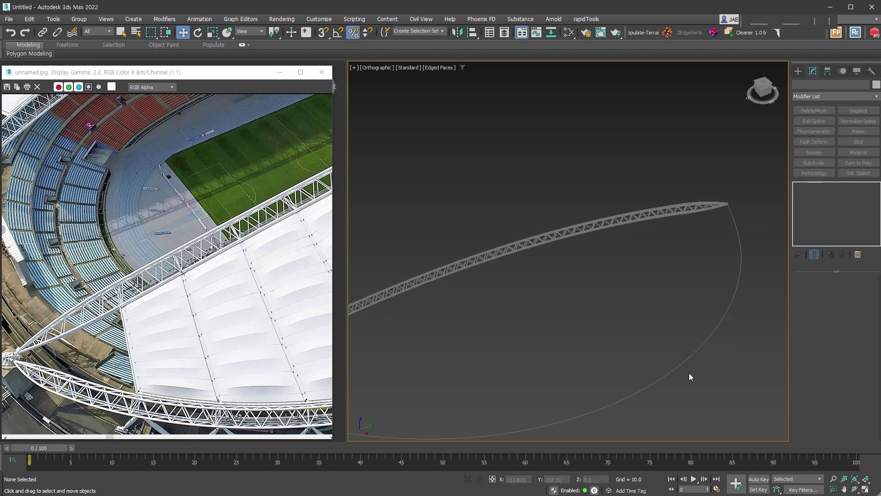
pyautogui.click(671, 371)
pyautogui.moveTo(555, 315)
pyautogui.keyDown('alt'); pyautogui.mouseDown(button='middle')
pyautogui.moveTo(598, 318)
pyautogui.moveTo(623, 292)
pyautogui.mouseUp(button='middle'); pyautogui.keyUp('alt')
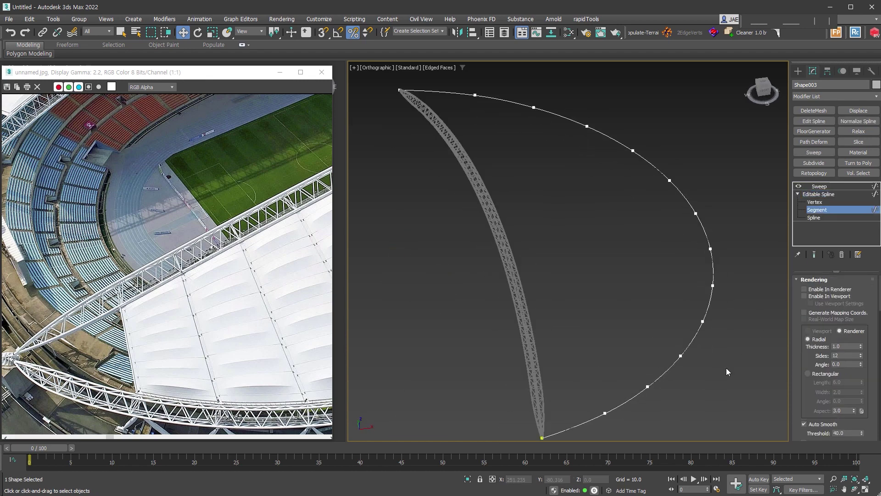
# - Select the arc's segments and mirror the swept ribbon across the Y axis
pyautogui.hotkey('ctrl', 'a')
pyautogui.scroll(-10, 835, 349)
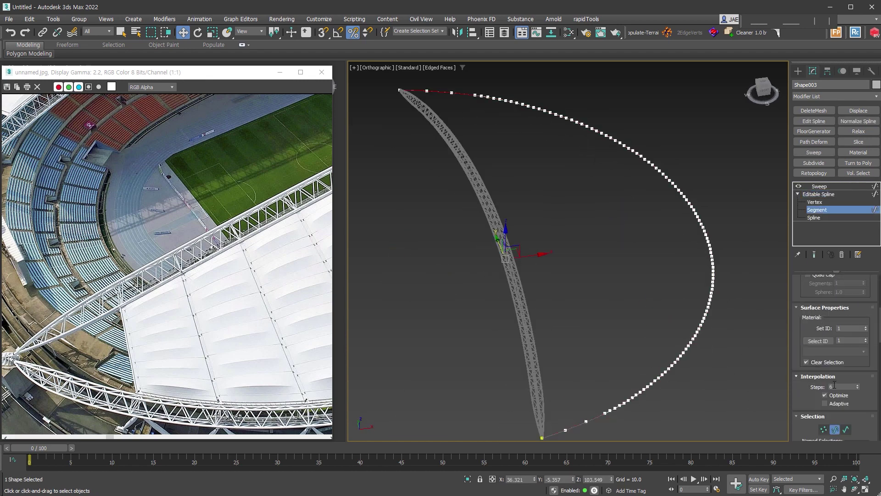
pyautogui.scroll(5, 540, 400)
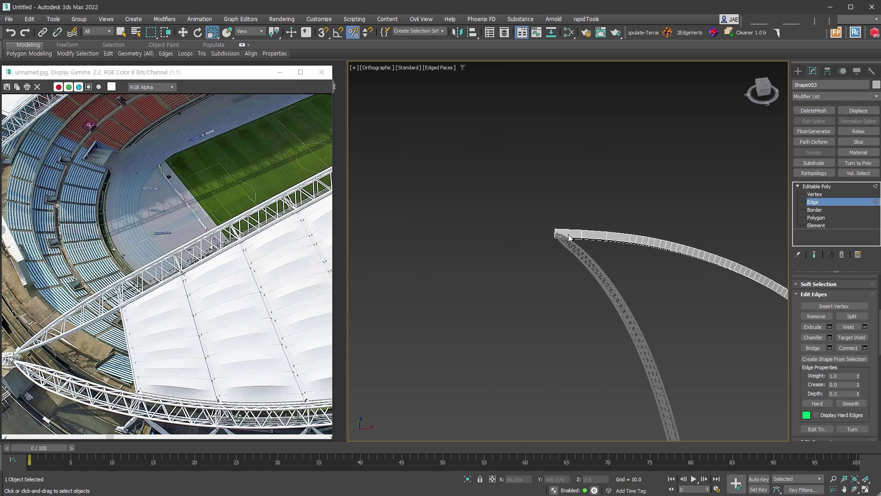
pyautogui.keyDown('alt'); pyautogui.moveTo(569, 237); pyautogui.dragTo(569, 275, button='middle'); pyautogui.keyUp('alt')
pyautogui.rightClick(570, 276)
pyautogui.click(667, 347)
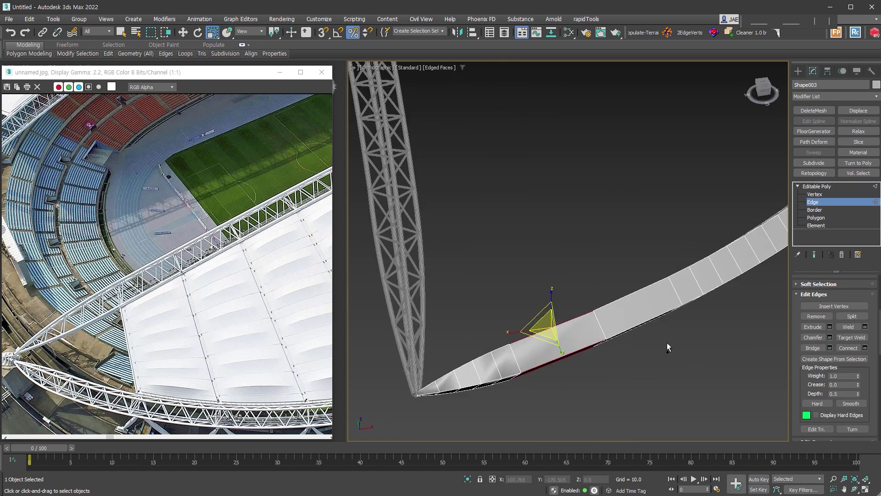
pyautogui.moveTo(562, 250); pyautogui.dragTo(623, 406)
pyautogui.rightClick(590, 291)
pyautogui.click(578, 257)
pyautogui.keyDown('alt'); pyautogui.moveTo(771, 328); pyautogui.dragTo(594, 321, button='middle'); pyautogui.keyUp('alt')
# - Loop-select the ribbon's edges and create spline Shape008 from the selection
pyautogui.press('t')
pyautogui.scroll(5, 604, 233)
pyautogui.press('1')
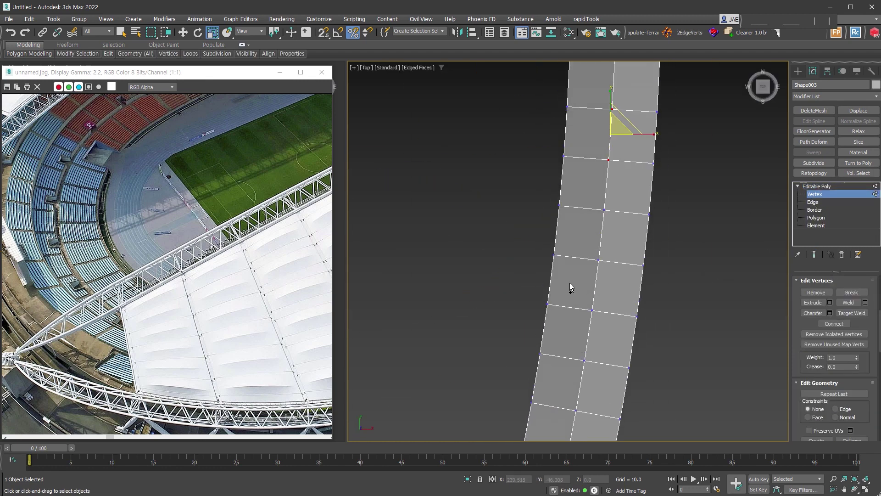
pyautogui.scroll(-2, 570, 287)
pyautogui.scroll(-3, 606, 315)
pyautogui.keyDown('alt'); pyautogui.moveTo(606, 315); pyautogui.dragTo(639, 332, button='middle'); pyautogui.keyUp('alt')
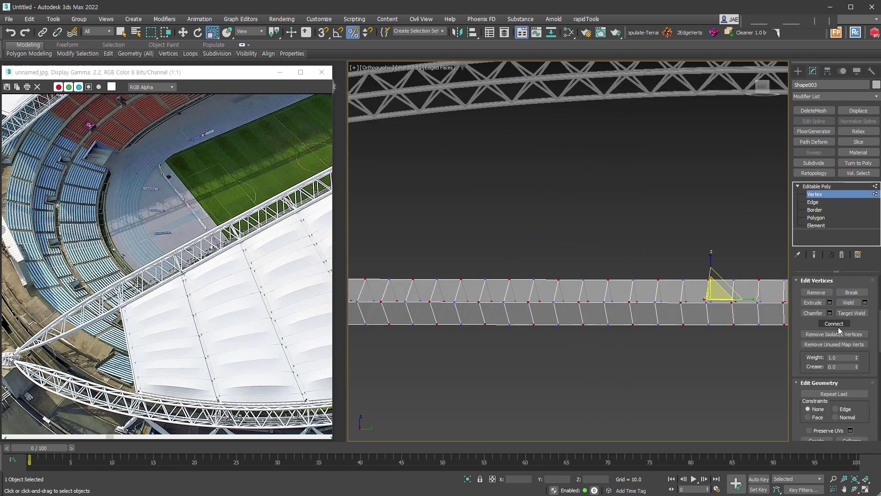
pyautogui.moveTo(642, 299)
pyautogui.keyDown('alt'); pyautogui.mouseDown(button='middle')
pyautogui.moveTo(596, 257)
pyautogui.moveTo(622, 330)
pyautogui.mouseUp(button='middle'); pyautogui.keyUp('alt')
pyautogui.scroll(-3, 597, 257)
pyautogui.click(827, 200)
pyautogui.scroll(4, 643, 244)
pyautogui.doubleClick(643, 244)
pyautogui.click(423, 268)
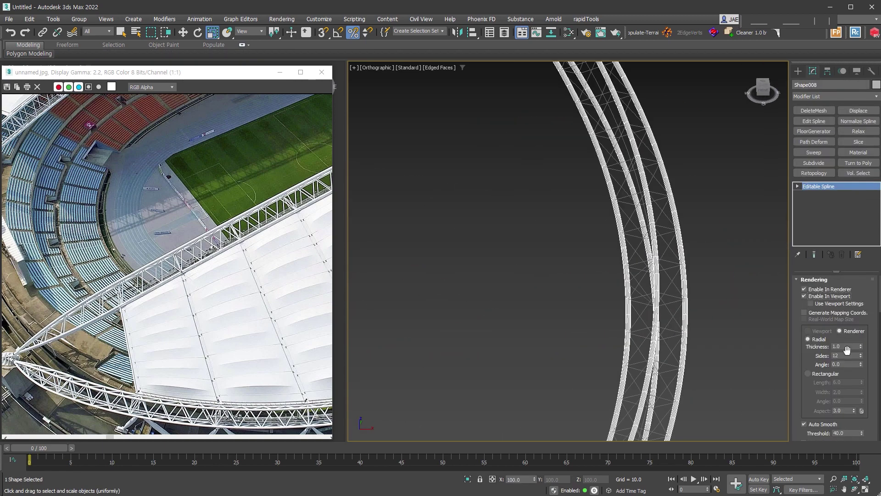
# - Select truss arc Shape002 and pick its top corner vertex
pyautogui.scroll(5, 629, 371)
pyautogui.keyDown('alt'); pyautogui.moveTo(621, 261); pyautogui.dragTo(664, 235, button='middle'); pyautogui.keyUp('alt')
pyautogui.click(664, 235)
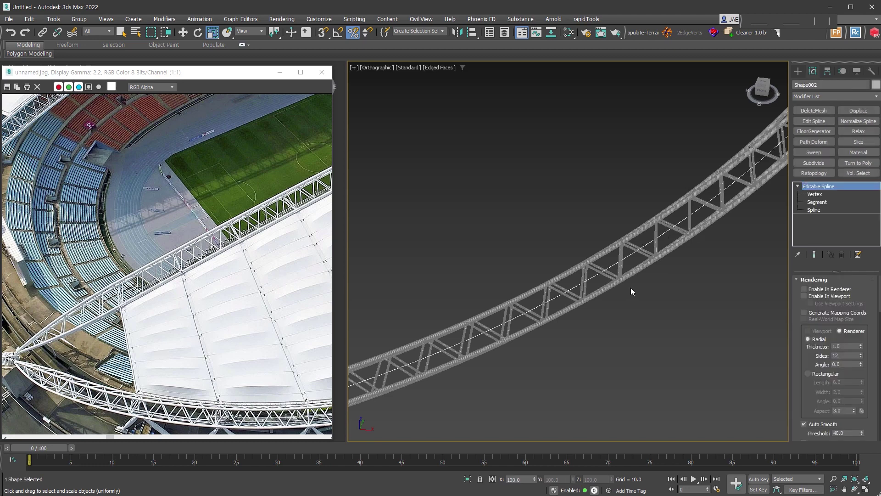
pyautogui.press('1')
pyautogui.moveTo(625, 291)
pyautogui.keyDown('alt'); pyautogui.mouseDown(button='middle')
pyautogui.moveTo(616, 309)
pyautogui.moveTo(524, 374)
pyautogui.mouseUp(button='middle'); pyautogui.keyUp('alt')
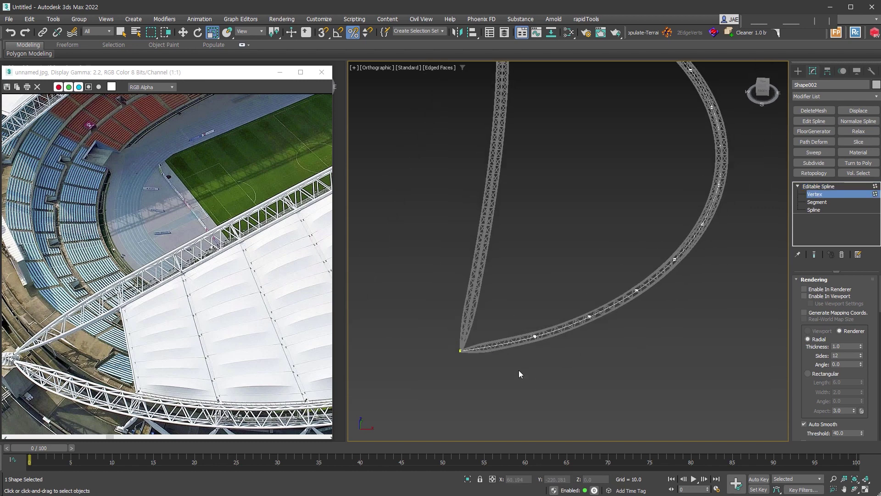
pyautogui.moveTo(617, 255)
pyautogui.keyDown('alt'); pyautogui.mouseDown(button='middle')
pyautogui.moveTo(610, 290)
pyautogui.moveTo(509, 401)
pyautogui.mouseUp(button='middle'); pyautogui.keyUp('alt')
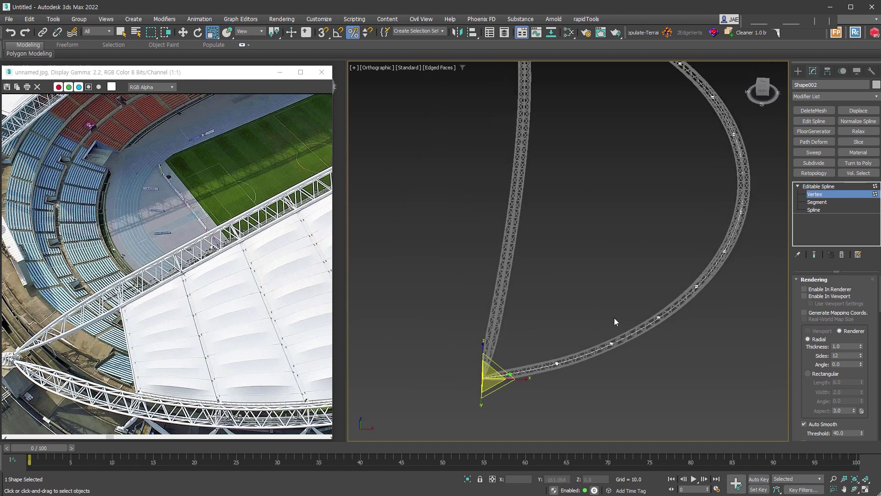
pyautogui.keyDown('alt'); pyautogui.moveTo(626, 193); pyautogui.dragTo(634, 278, button='middle'); pyautogui.keyUp('alt')
pyautogui.moveTo(570, 173); pyautogui.dragTo(524, 127)
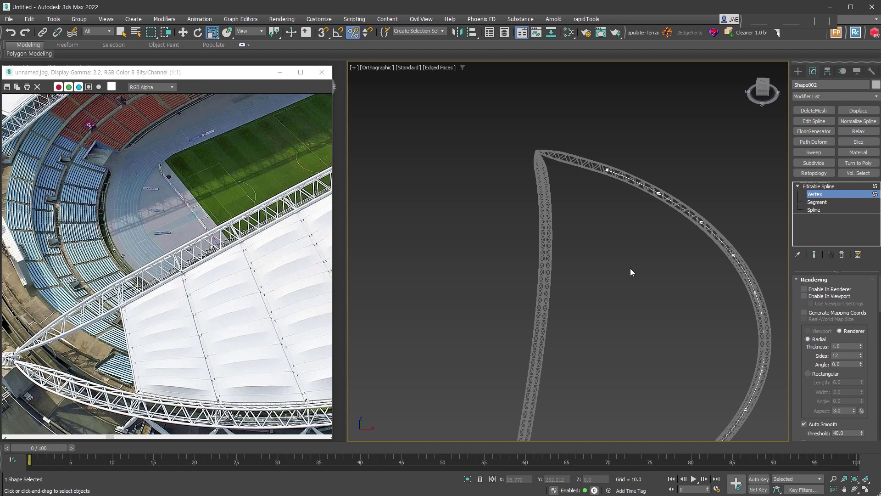
pyautogui.keyDown('alt'); pyautogui.moveTo(630, 268); pyautogui.dragTo(619, 136, button='middle'); pyautogui.keyUp('alt')
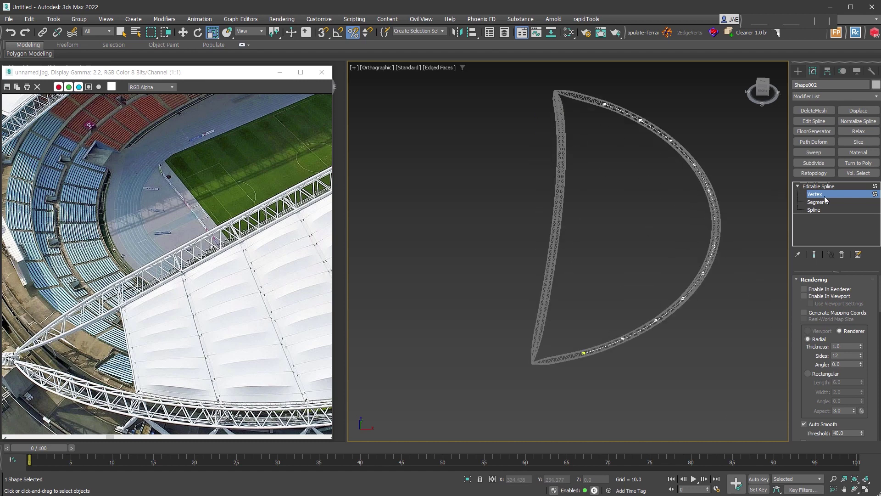
# - In Top view, Outline the Shape002 spline to create an offset copy beside the arc
pyautogui.press('t')
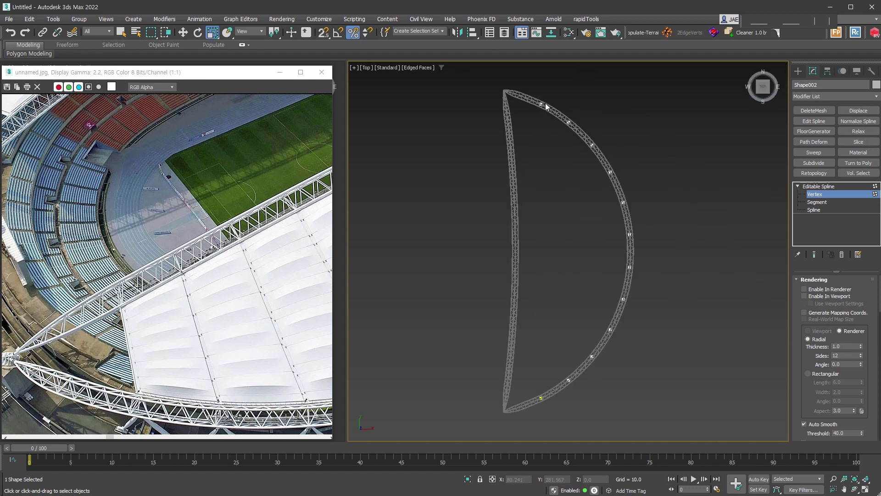
pyautogui.scroll(5, 546, 103)
pyautogui.scroll(-3, 569, 133)
pyautogui.scroll(-5, 811, 328)
pyautogui.scroll(-5, 811, 327)
pyautogui.click(821, 209)
pyautogui.click(817, 322)
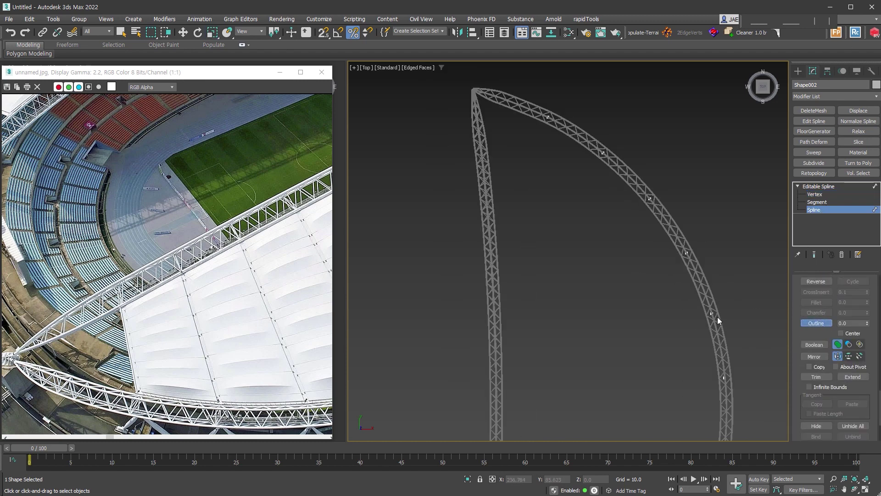
pyautogui.moveTo(714, 319); pyautogui.dragTo(727, 313)
pyautogui.scroll(3, 727, 313)
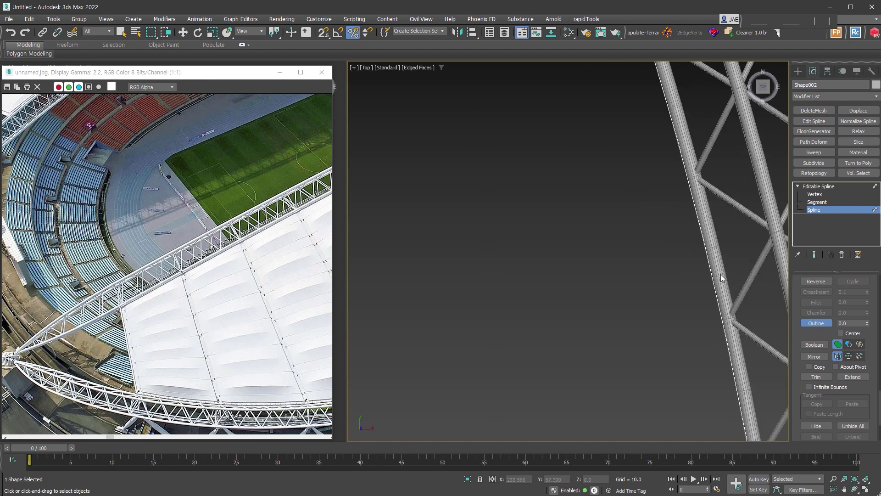
pyautogui.scroll(-3, 695, 266)
# - Inspect the outlined arc at Segment and Spline level, then leave sub-object editing
pyautogui.moveTo(694, 266); pyautogui.dragTo(535, 204, button='middle')
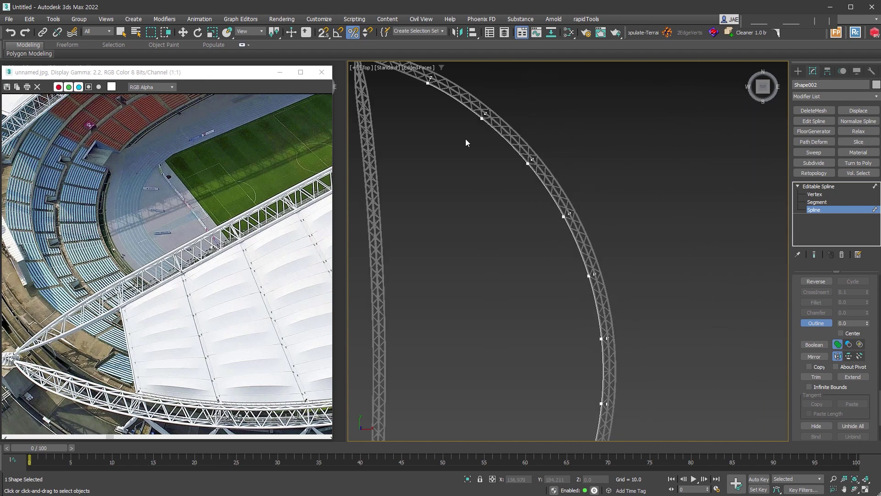
pyautogui.scroll(-2, 466, 142)
pyautogui.click(828, 204)
pyautogui.scroll(4, 489, 166)
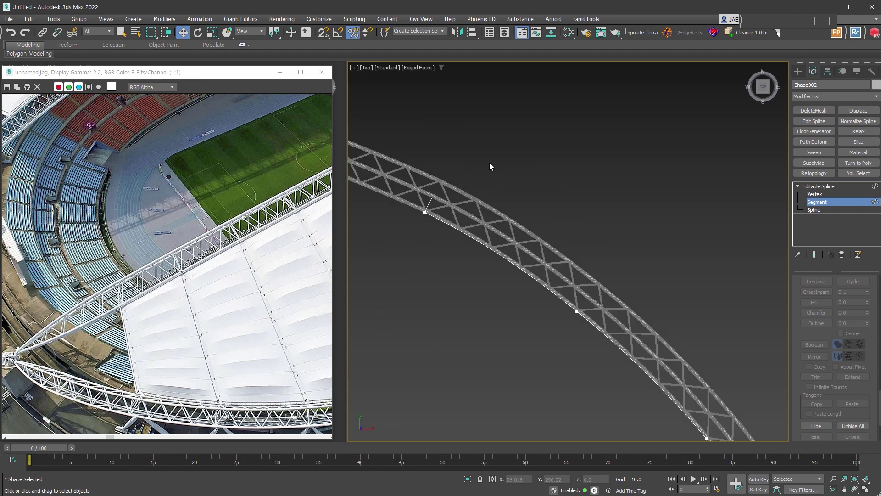
pyautogui.scroll(-2, 552, 334)
pyautogui.scroll(-3, 554, 313)
pyautogui.scroll(4, 555, 315)
pyautogui.scroll(3, 554, 269)
pyautogui.scroll(-4, 554, 270)
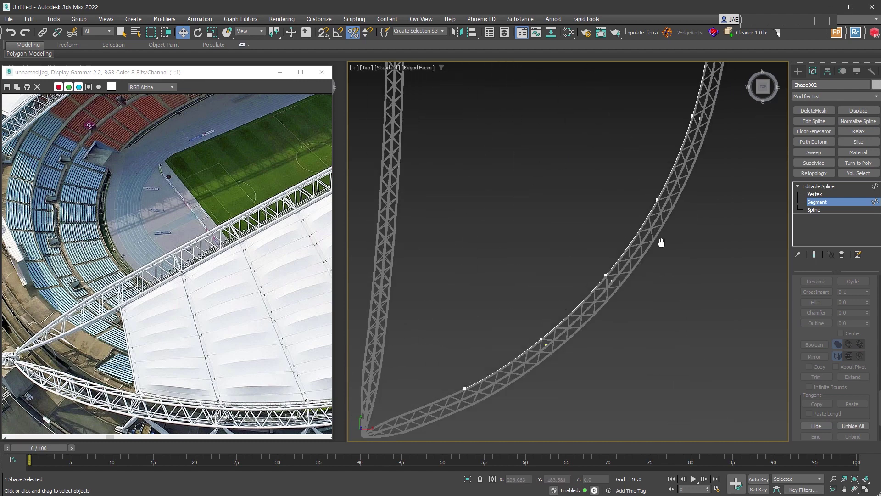
pyautogui.click(823, 210)
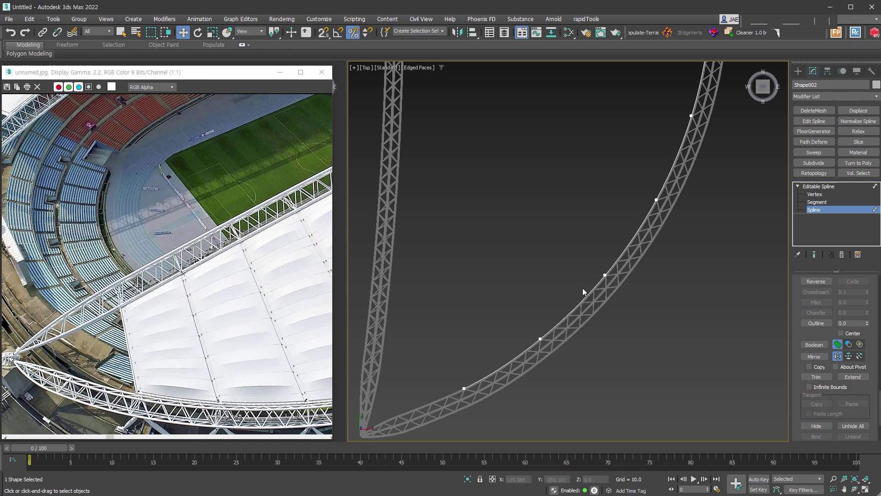
pyautogui.scroll(-3, 687, 89)
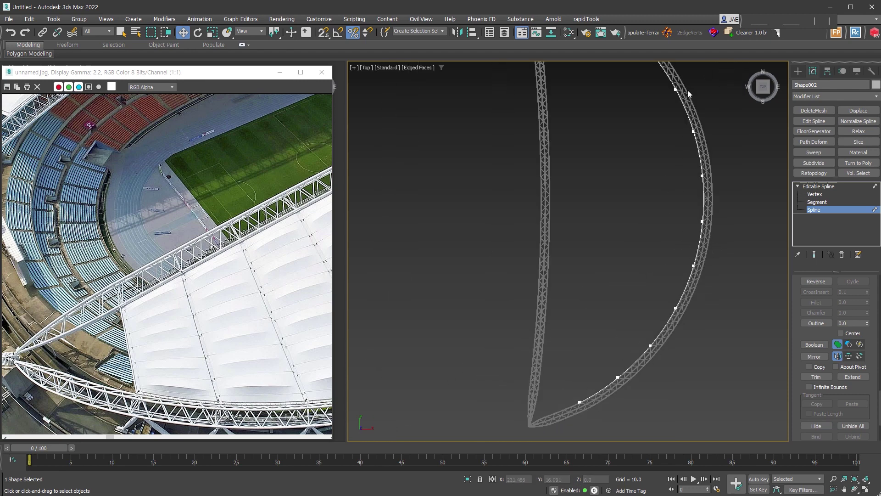
pyautogui.click(824, 209)
pyautogui.scroll(5, 612, 283)
pyautogui.keyDown('alt'); pyautogui.moveTo(613, 282); pyautogui.dragTo(589, 272, button='middle'); pyautogui.keyUp('alt')
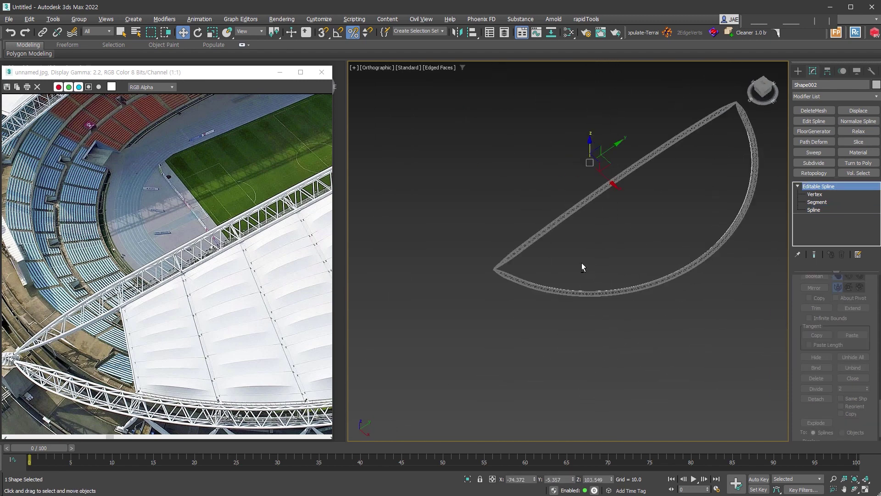
# - Select Shape001 and nudge it slightly along X in Top view
pyautogui.click(815, 209)
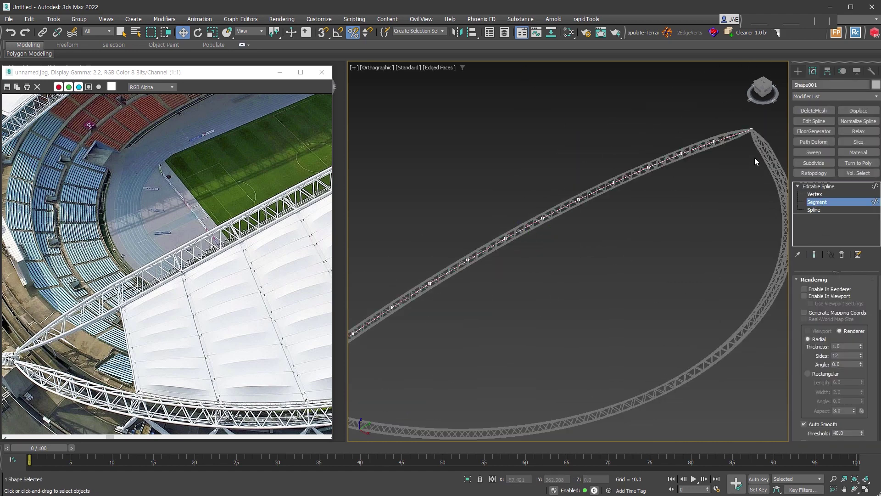
pyautogui.keyDown('alt'); pyautogui.moveTo(466, 327); pyautogui.dragTo(553, 357, button='middle'); pyautogui.keyUp('alt')
pyautogui.moveTo(473, 325); pyautogui.dragTo(527, 341)
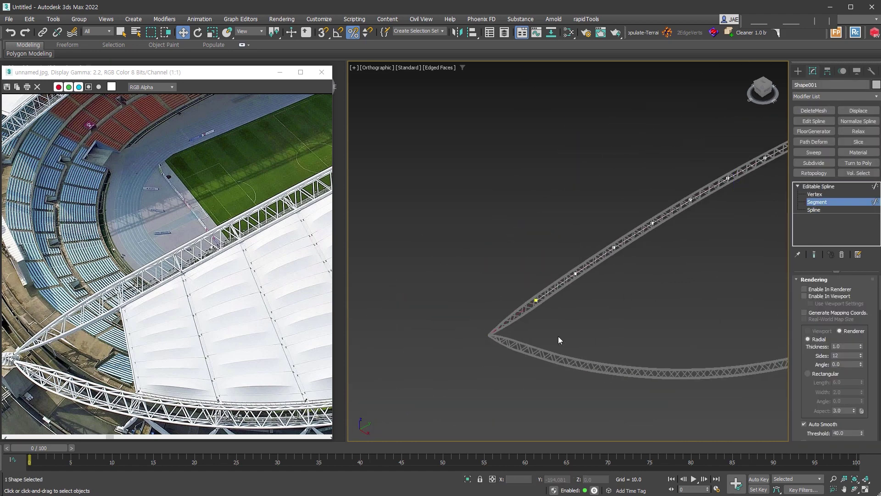
pyautogui.press('t')
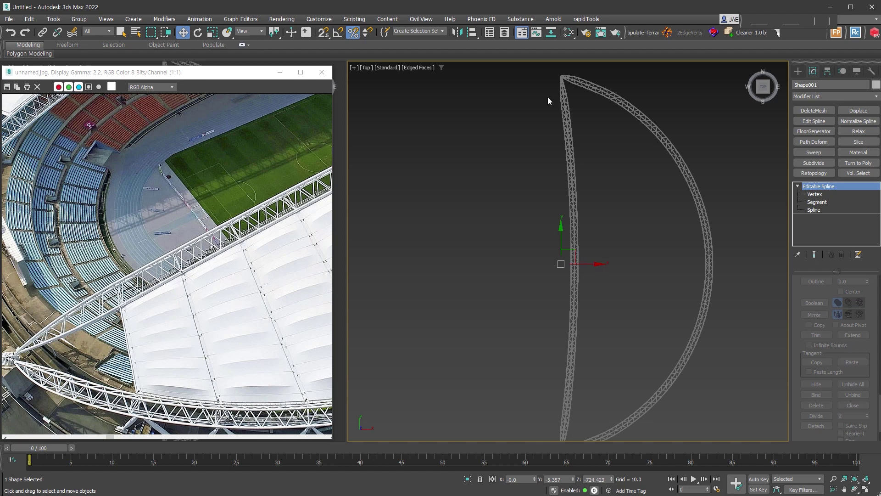
pyautogui.moveTo(589, 264); pyautogui.dragTo(595, 264)
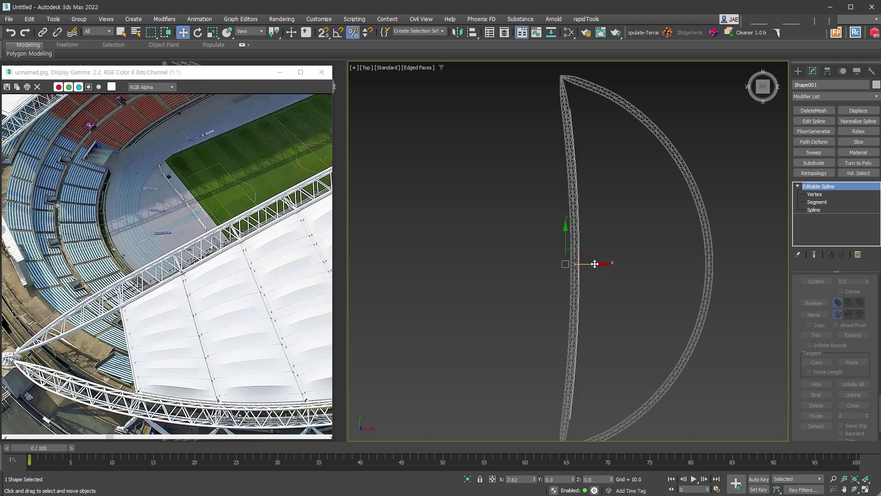
pyautogui.scroll(8, 595, 263)
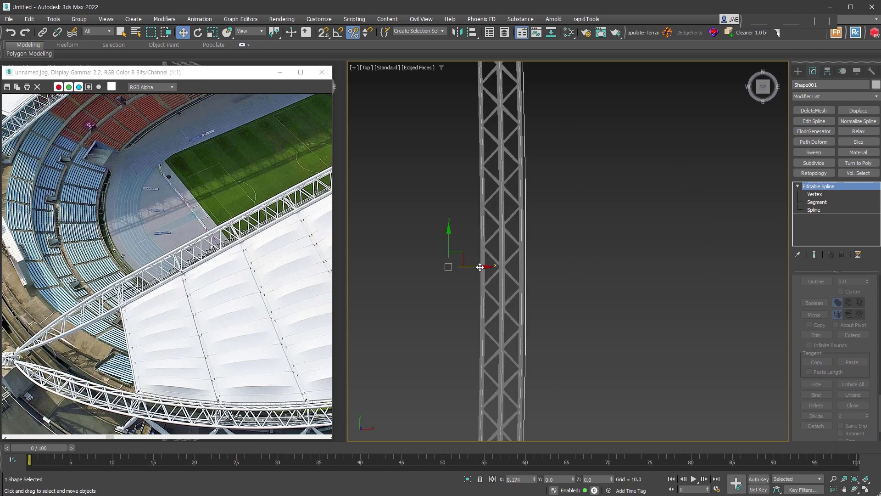
pyautogui.scroll(-6, 555, 265)
# - Box-select the four truss shapes and hide them
pyautogui.moveTo(556, 265)
pyautogui.keyDown('alt'); pyautogui.mouseDown(button='middle')
pyautogui.moveTo(627, 287)
pyautogui.moveTo(623, 272)
pyautogui.moveTo(606, 297)
pyautogui.mouseUp(button='middle'); pyautogui.keyUp('alt')
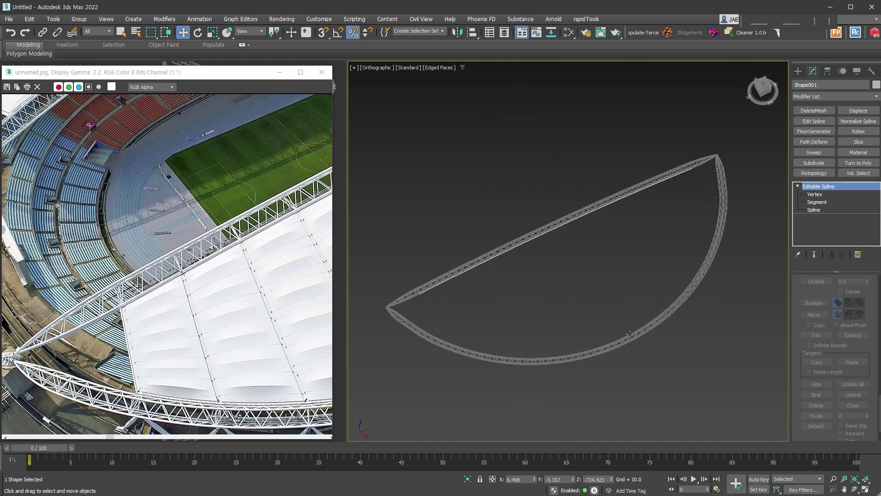
pyautogui.moveTo(711, 166); pyautogui.dragTo(711, 160)
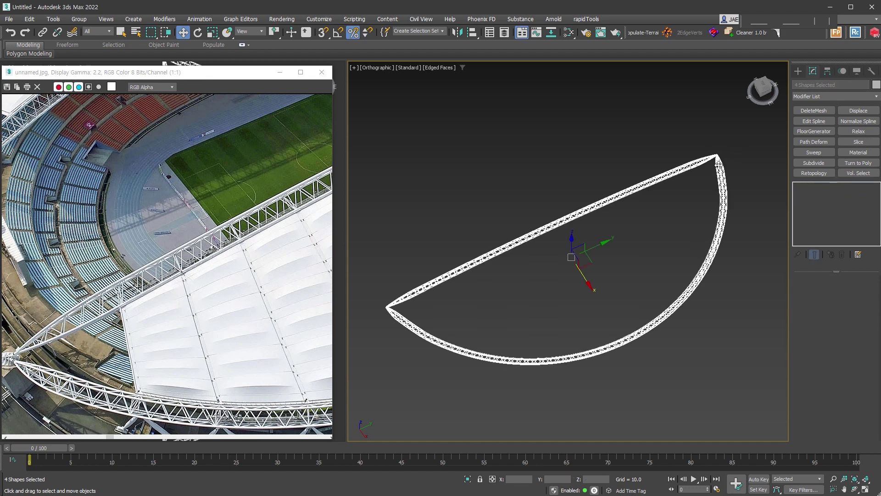
pyautogui.rightClick(711, 156)
pyautogui.click(732, 125)
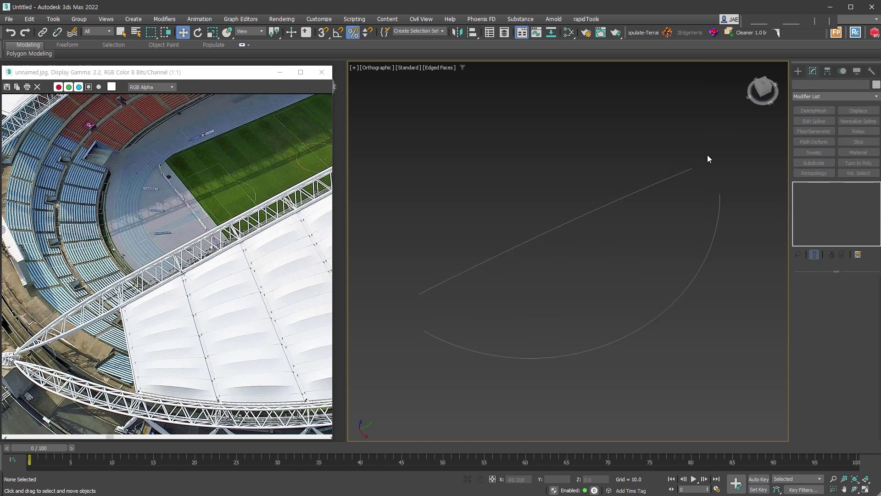
# - Select Shape002 and attach the straight upper line to it
pyautogui.click(592, 202)
pyautogui.scroll(-5, 814, 290)
pyautogui.scroll(-5, 814, 290)
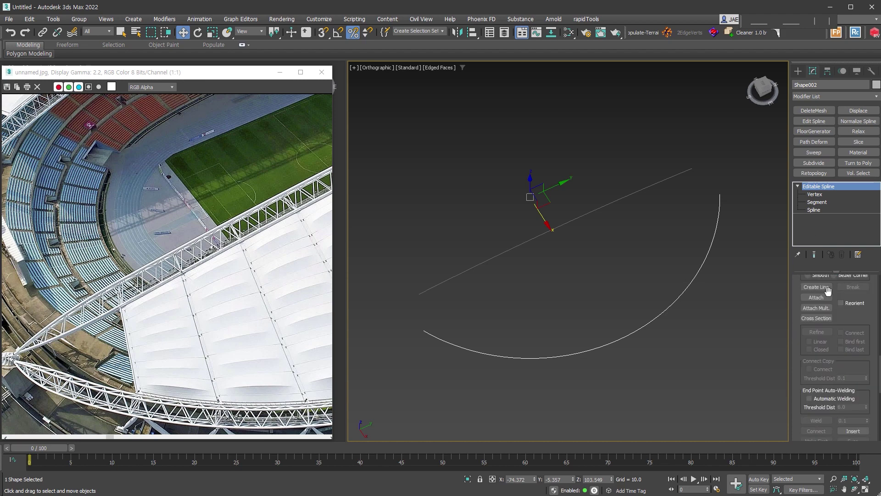
pyautogui.click(626, 199)
pyautogui.press('1')
pyautogui.moveTo(692, 319); pyautogui.dragTo(685, 338, button='middle')
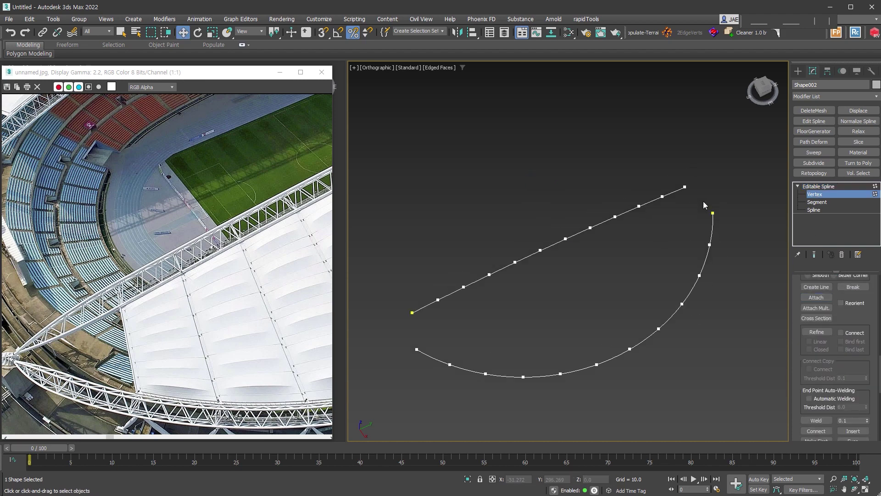
# - Select the two right end vertices, then return to object level and start Cross Section
pyautogui.moveTo(505, 277)
pyautogui.keyDown('alt'); pyautogui.mouseDown(button='middle')
pyautogui.moveTo(698, 285)
pyautogui.moveTo(740, 266)
pyautogui.mouseUp(button='middle'); pyautogui.keyUp('alt')
pyautogui.moveTo(740, 266); pyautogui.dragTo(768, 346)
pyautogui.scroll(-5, 809, 365)
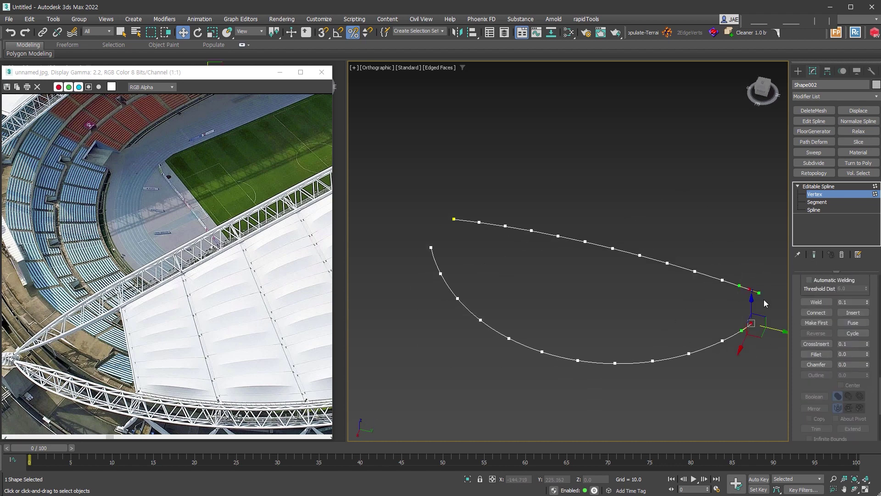
pyautogui.click(822, 186)
pyautogui.keyDown('alt'); pyautogui.moveTo(734, 302); pyautogui.dragTo(711, 328, button='middle'); pyautogui.keyUp('alt')
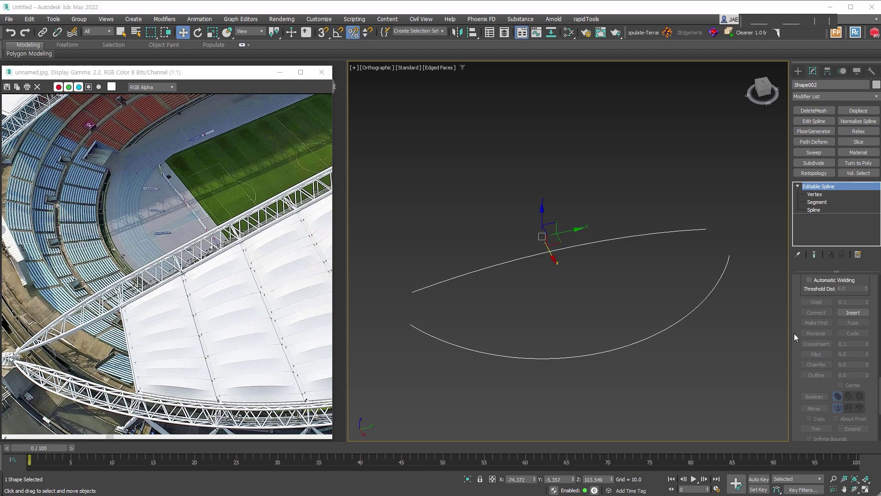
pyautogui.moveTo(800, 294); pyautogui.dragTo(829, 480)
pyautogui.click(830, 394)
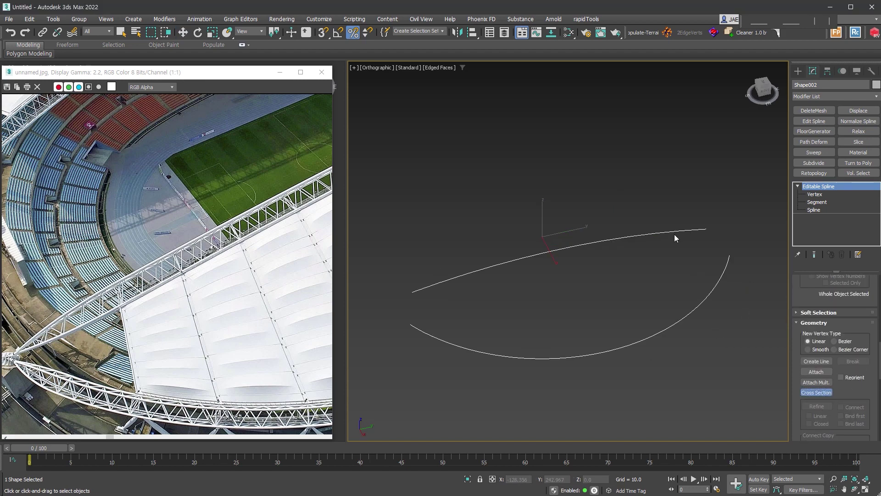
# - Link the upper curve to the lower arc with cross sections, then add a Surface modifier
pyautogui.click(675, 232)
pyautogui.click(714, 288)
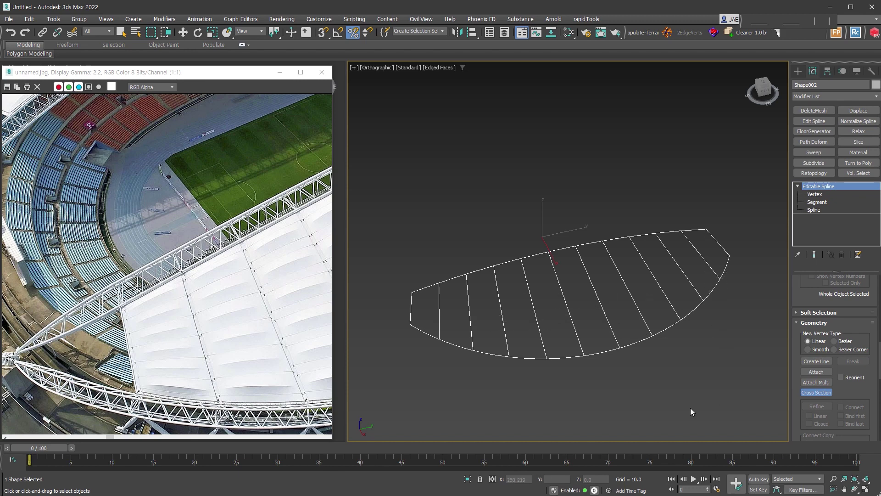
pyautogui.scroll(-1, 244, 310)
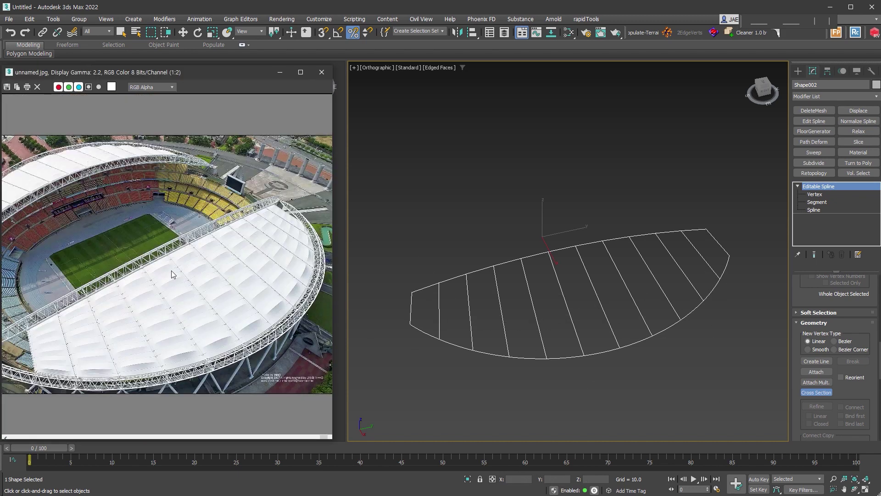
pyautogui.rightClick(662, 334)
pyautogui.moveTo(662, 334)
pyautogui.keyDown('alt'); pyautogui.mouseDown(button='middle')
pyautogui.moveTo(720, 340)
pyautogui.moveTo(702, 342)
pyautogui.mouseUp(button='middle'); pyautogui.keyUp('alt')
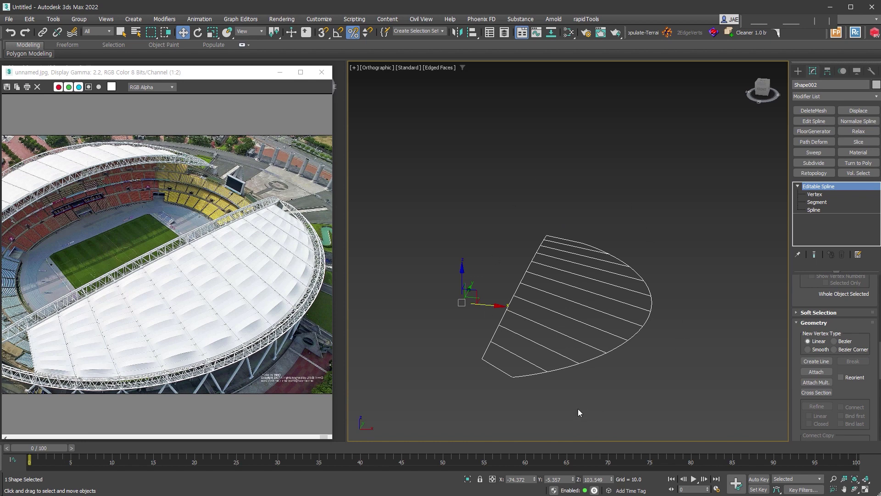
pyautogui.click(825, 132)
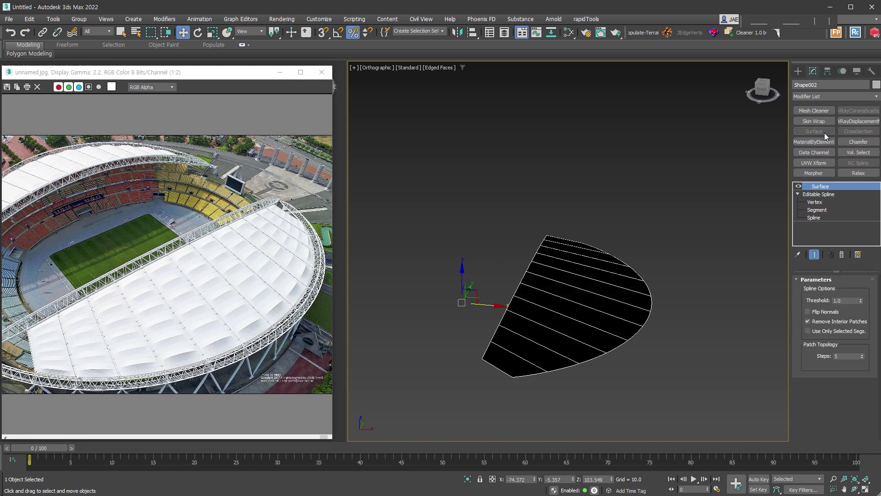
# - Flip the surface normals, raise Patch Topology Steps to 6, and collapse to Editable Poly
pyautogui.keyDown('alt'); pyautogui.moveTo(716, 349); pyautogui.dragTo(690, 353, button='middle'); pyautogui.keyUp('alt')
pyautogui.scroll(2, 539, 313)
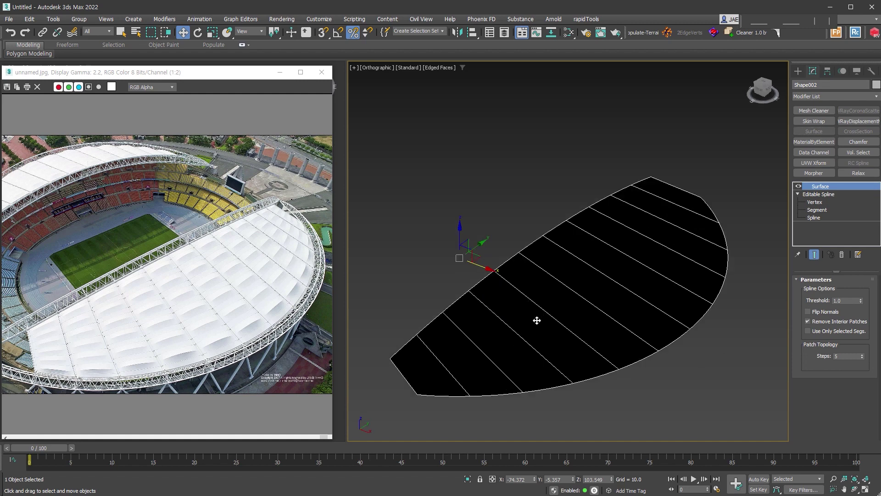
pyautogui.click(831, 313)
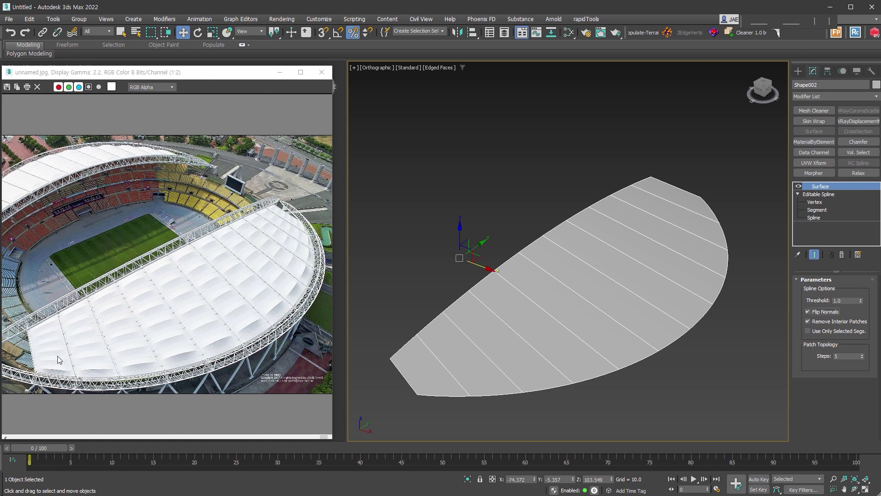
pyautogui.click(862, 355)
pyautogui.hotkey('ctrl', 'e')
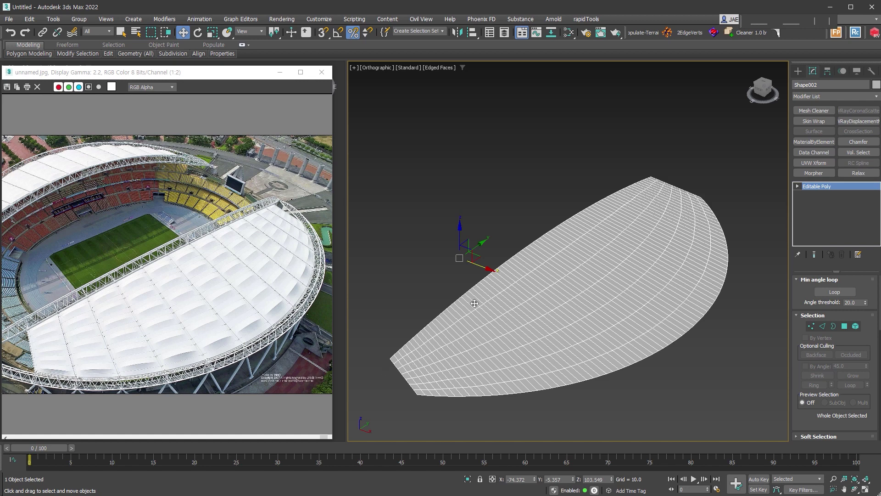
# - Enter Edge mode and pick an edge at the mesh's left corner
pyautogui.scroll(2, 517, 299)
pyautogui.scroll(2, 518, 300)
pyautogui.click(822, 326)
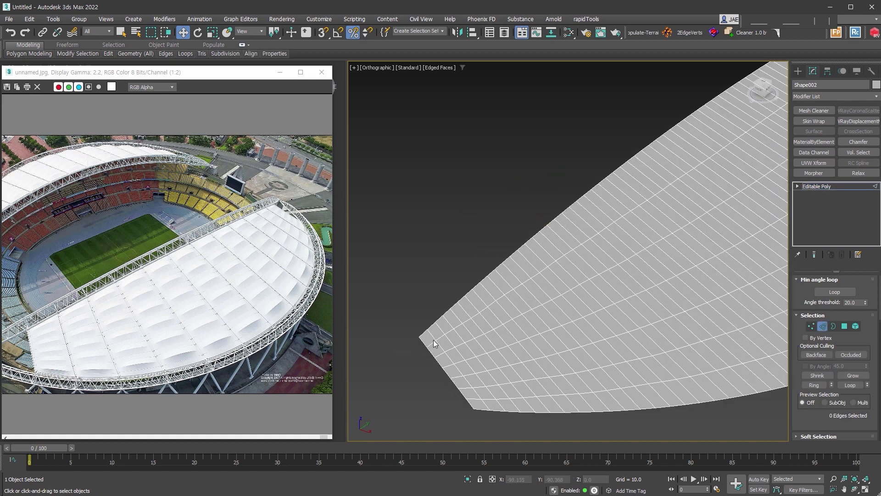
pyautogui.click(423, 341)
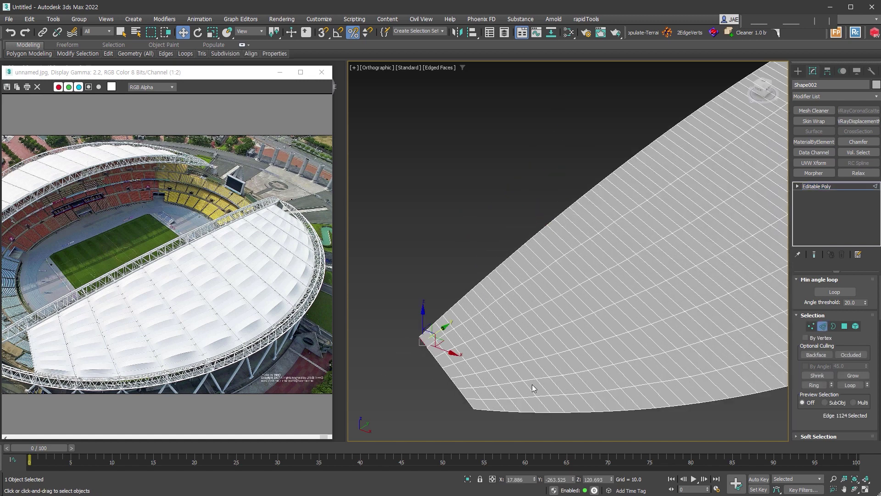
# - Ring-select every sixth edge with Dot Gap 6 and expand them into 84 loops
pyautogui.click(59, 53)
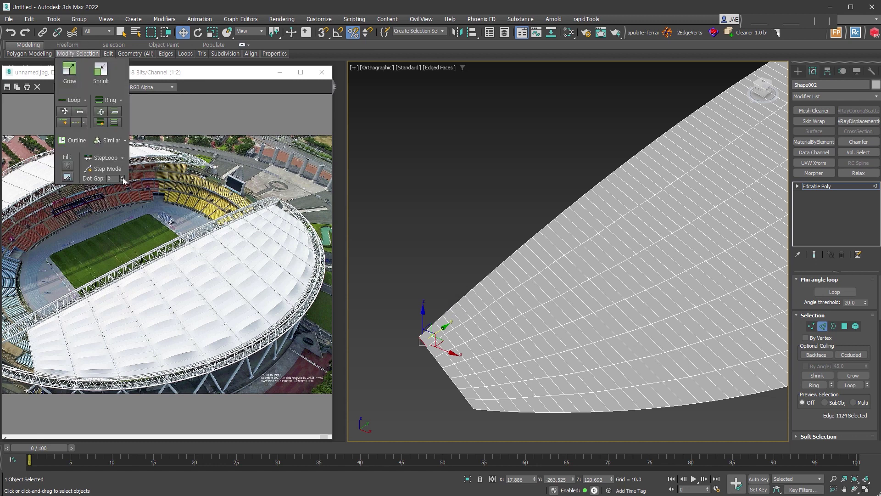
pyautogui.click(122, 176)
pyautogui.click(117, 122)
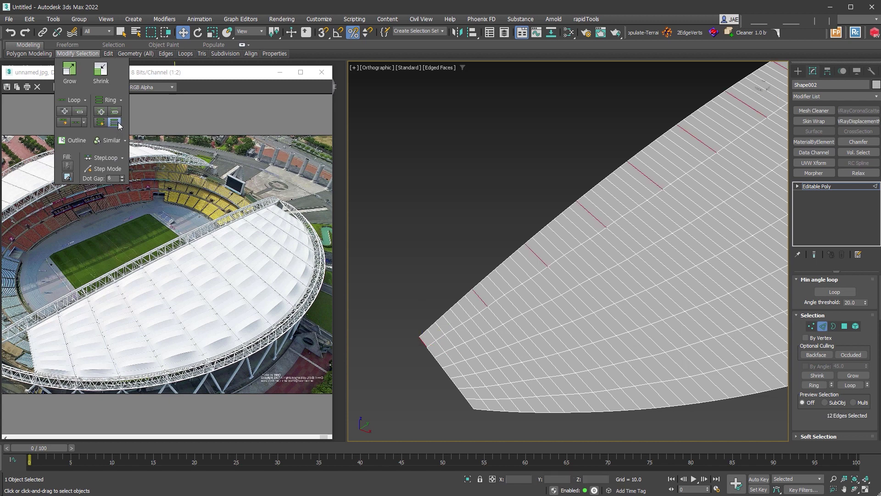
pyautogui.scroll(-5, 520, 321)
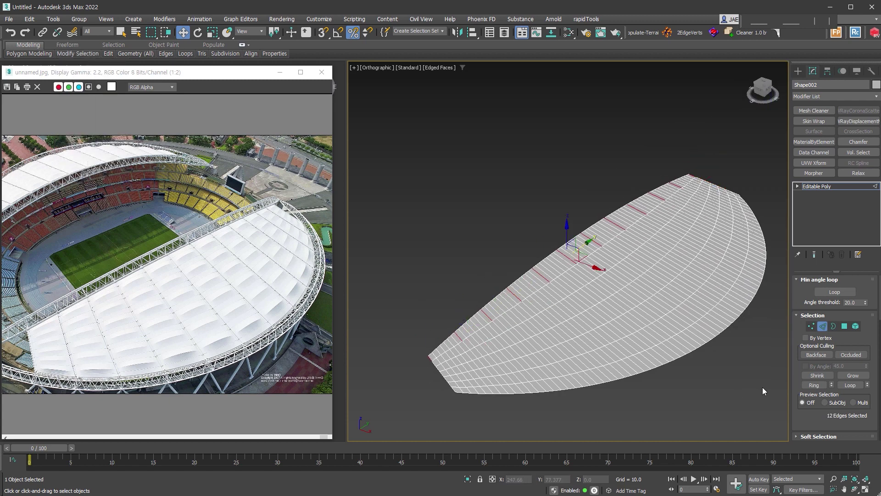
pyautogui.scroll(-2, 798, 404)
pyautogui.click(851, 360)
pyautogui.scroll(2, 647, 366)
pyautogui.moveTo(647, 365)
pyautogui.mouseDown(button='middle')
pyautogui.moveTo(579, 358)
pyautogui.moveTo(540, 367)
pyautogui.mouseUp(button='middle')
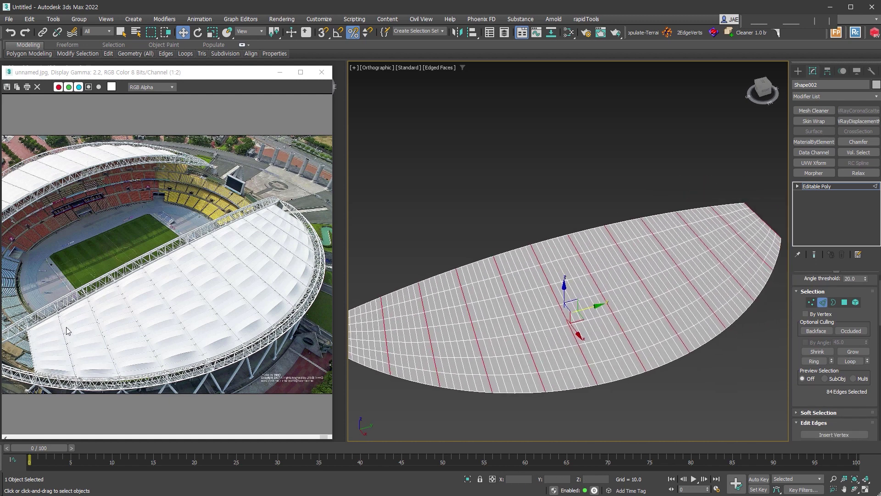
pyautogui.keyDown('alt'); pyautogui.moveTo(459, 331); pyautogui.dragTo(447, 343, button='middle'); pyautogui.keyUp('alt')
pyautogui.scroll(3, 447, 343)
# - Extrude the selected rib edges into narrow raised strips
pyautogui.rightClick(484, 312)
pyautogui.click(480, 361)
pyautogui.moveTo(576, 269); pyautogui.dragTo(576, 268)
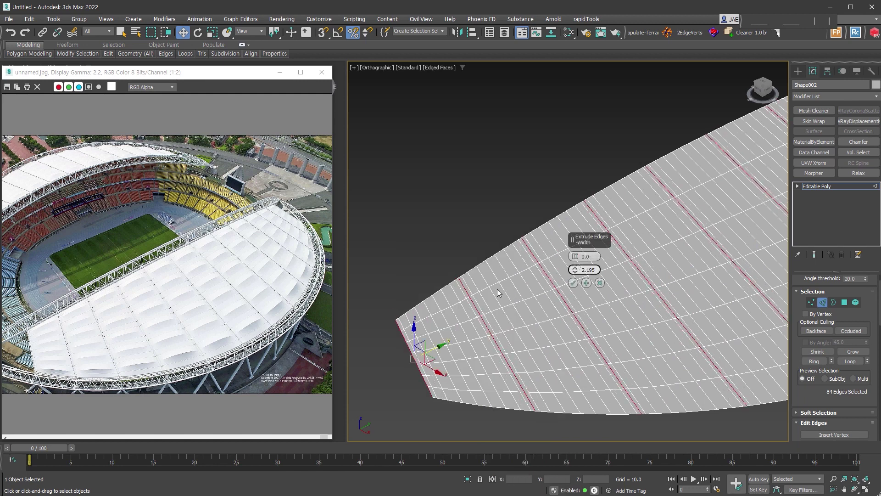
pyautogui.scroll(3, 138, 312)
pyautogui.click(573, 283)
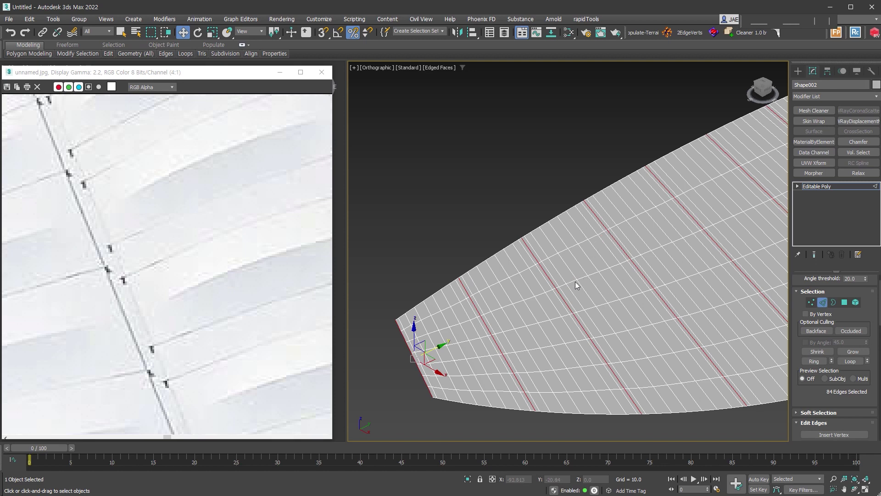
# - Convert the extruded edges to 154 polygons and detach them as a separate object
pyautogui.click(845, 302)
pyautogui.press('z')
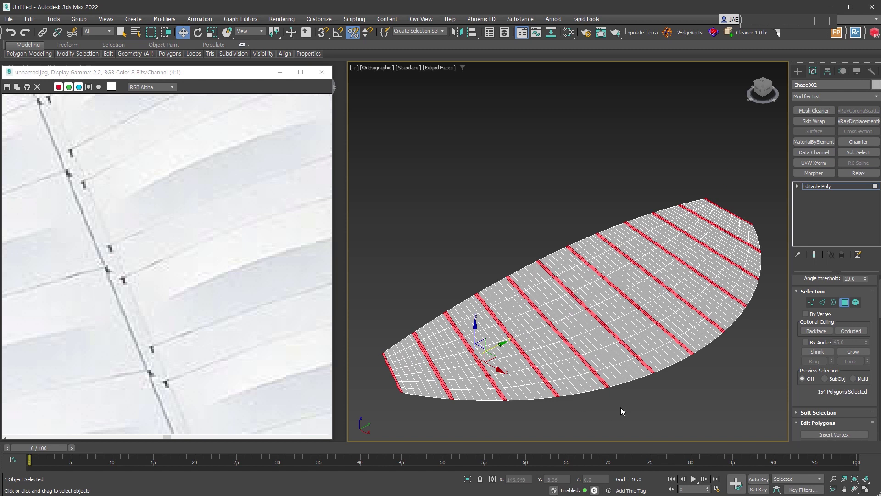
pyautogui.rightClick(477, 276)
pyautogui.click(416, 243)
pyautogui.click(464, 262)
pyautogui.press('6')
pyautogui.moveTo(726, 366)
pyautogui.keyDown('alt'); pyautogui.mouseDown(button='middle')
pyautogui.moveTo(666, 365)
pyautogui.moveTo(675, 321)
pyautogui.moveTo(661, 317)
pyautogui.mouseUp(button='middle'); pyautogui.keyUp('alt')
pyautogui.press('2')
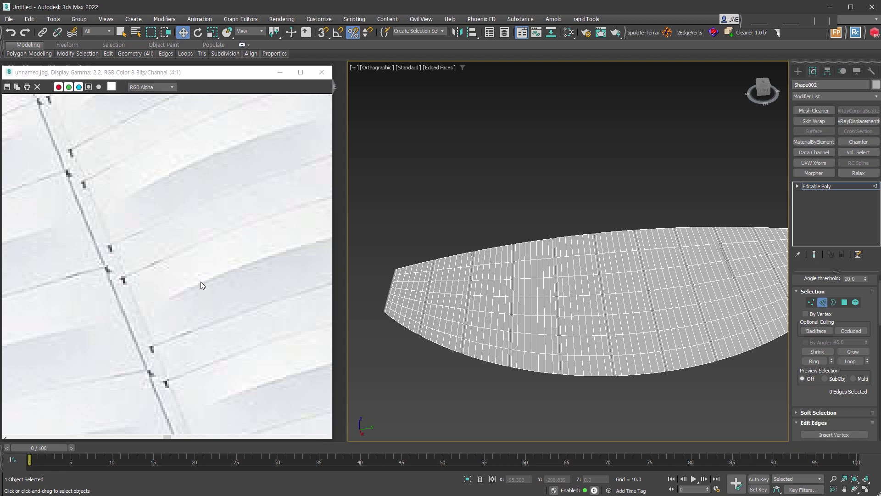
# - Double-click a canopy edge to select the 294 curved edge loops across the panels
pyautogui.moveTo(501, 311)
pyautogui.keyDown('alt'); pyautogui.mouseDown(button='middle')
pyautogui.moveTo(422, 343)
pyautogui.moveTo(367, 348)
pyautogui.mouseUp(button='middle'); pyautogui.keyUp('alt')
pyautogui.scroll(-2, 102, 353)
pyautogui.scroll(-1, 78, 327)
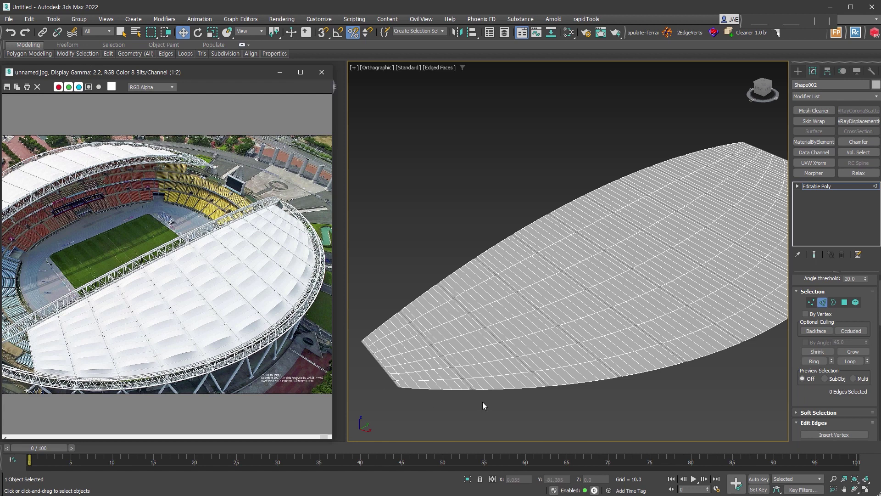
pyautogui.doubleClick(474, 286)
pyautogui.scroll(3, 477, 292)
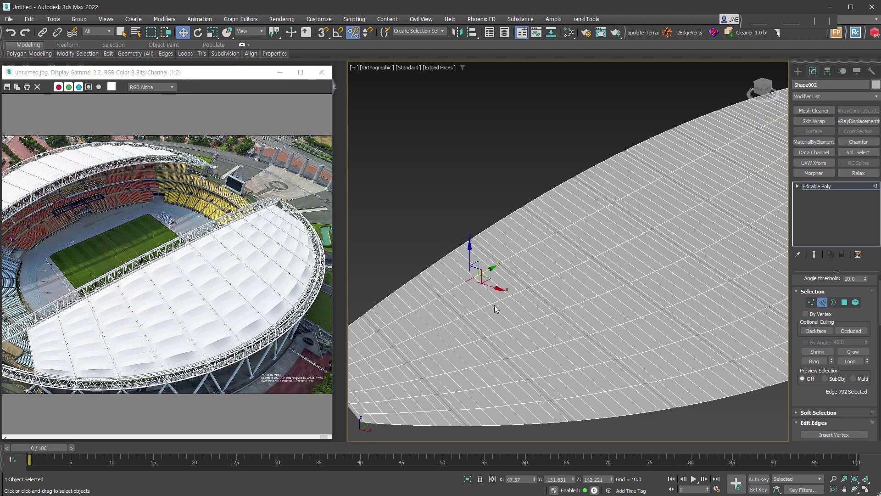
pyautogui.keyDown('alt'); pyautogui.moveTo(498, 306); pyautogui.dragTo(603, 378, button='middle'); pyautogui.keyUp('alt')
pyautogui.moveTo(546, 391)
pyautogui.keyDown('alt'); pyautogui.mouseDown(button='middle')
pyautogui.moveTo(660, 364)
pyautogui.moveTo(621, 362)
pyautogui.mouseUp(button='middle'); pyautogui.keyUp('alt')
pyautogui.rightClick(622, 345)
# - Chamfer the curved panel seams into double edges and commit the chamfer
pyautogui.click(546, 398)
pyautogui.moveTo(576, 274); pyautogui.dragTo(576, 257)
pyautogui.scroll(3, 576, 275)
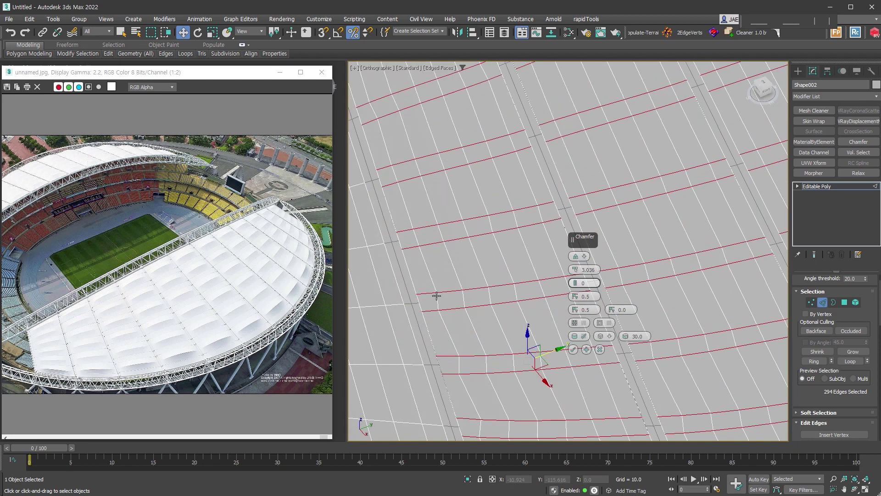
pyautogui.click(573, 349)
pyautogui.scroll(-3, 678, 411)
# - Ring-select a lengthwise edge loop and connect new loops through each chamfered canopy strip
pyautogui.click(679, 411)
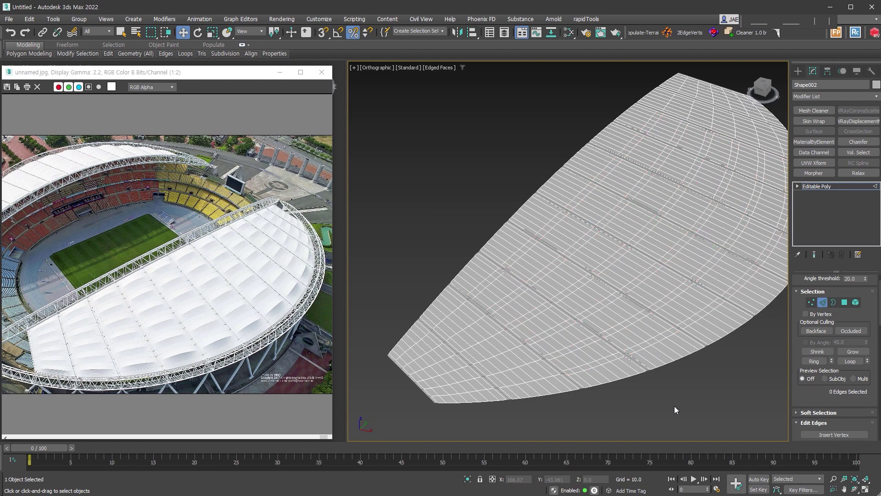
pyautogui.doubleClick(602, 375)
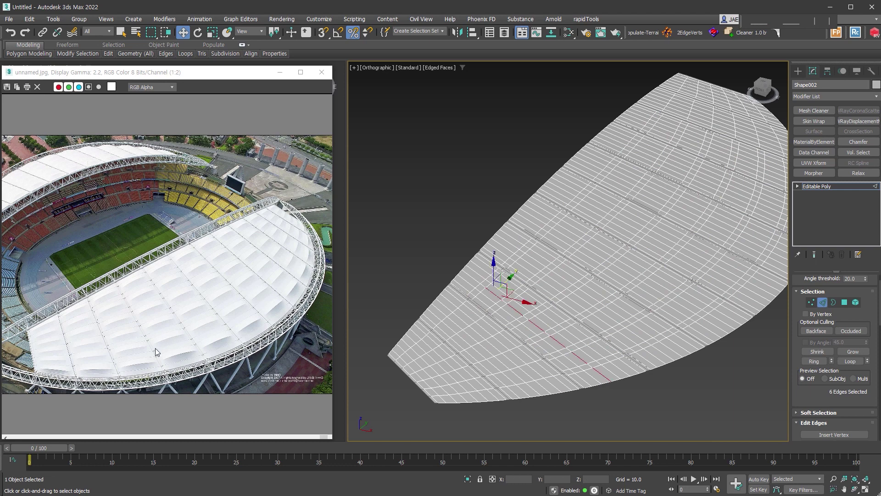
pyautogui.keyDown('ctrl'); pyautogui.click(464, 287); pyautogui.keyUp('ctrl')
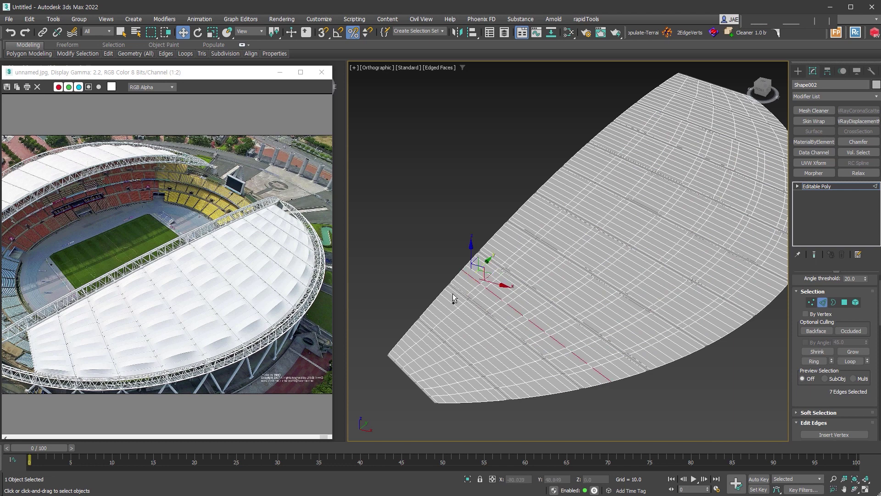
pyautogui.press('q')
pyautogui.hotkey('alt', 'r')
pyautogui.keyDown('alt'); pyautogui.moveTo(620, 301); pyautogui.dragTo(615, 314, button='middle'); pyautogui.keyUp('alt')
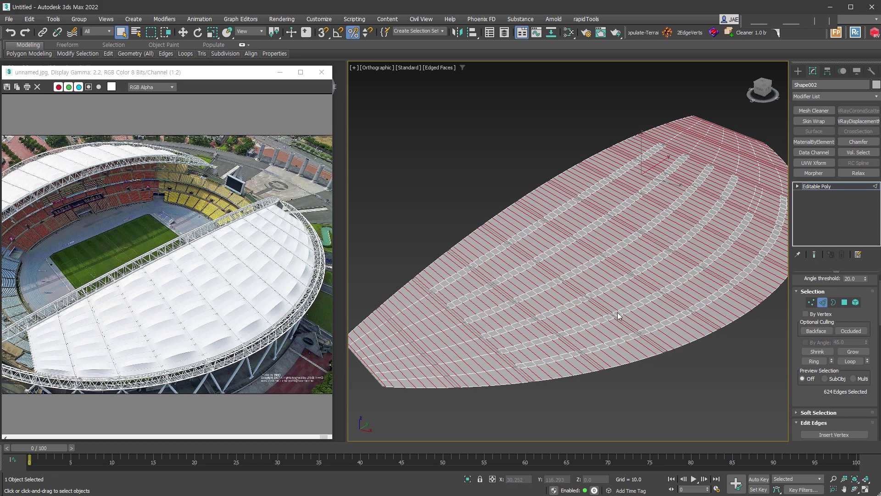
pyautogui.scroll(-5, 813, 399)
pyautogui.click(853, 353)
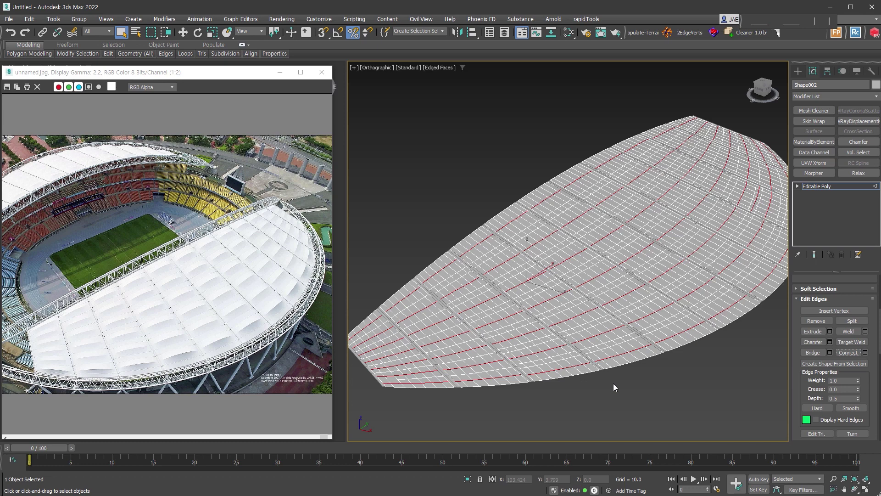
pyautogui.keyDown('alt'); pyautogui.moveTo(618, 384); pyautogui.dragTo(638, 381, button='middle'); pyautogui.keyUp('alt')
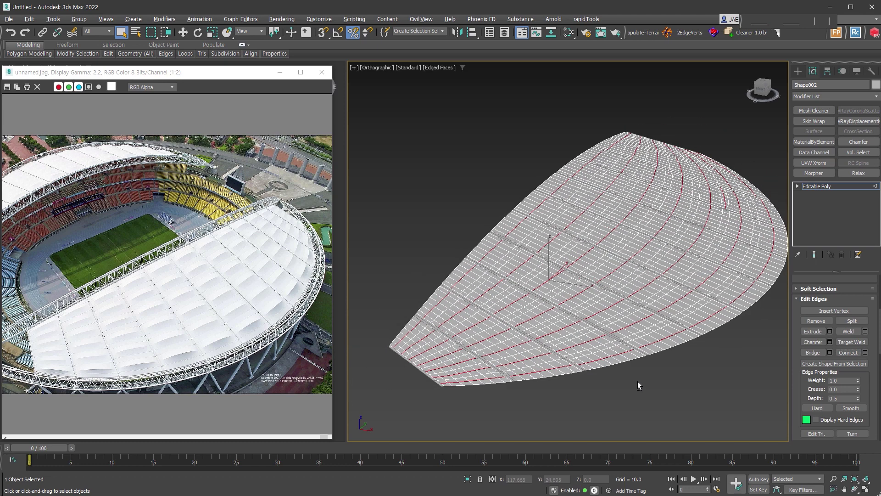
pyautogui.scroll(5, 637, 381)
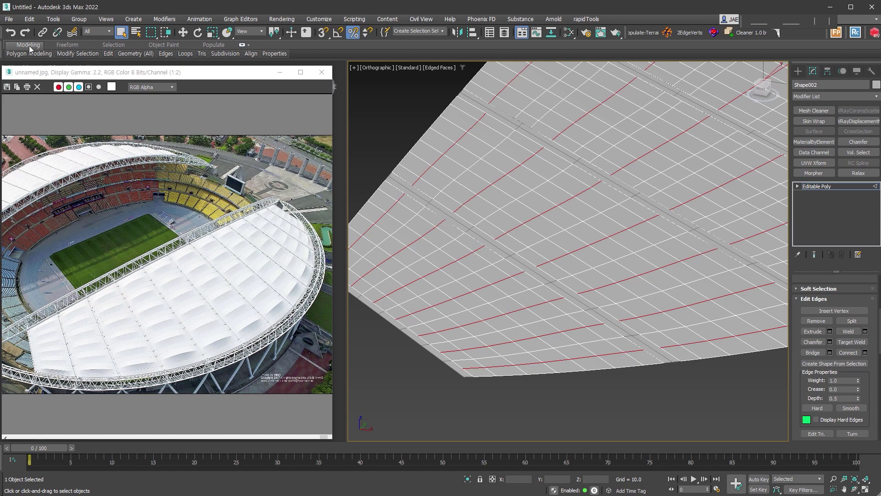
pyautogui.moveTo(77, 54)
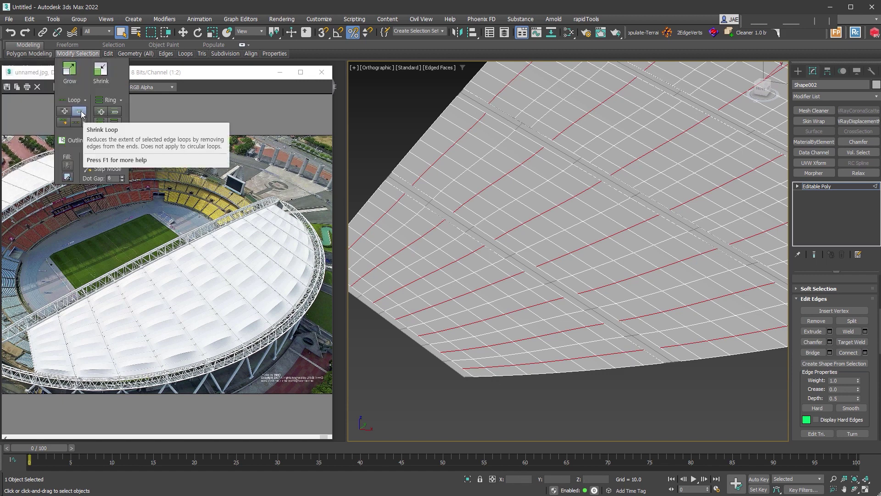
# - Shrink the selected edge loops at their ends and view the whole canopy
pyautogui.click(82, 115)
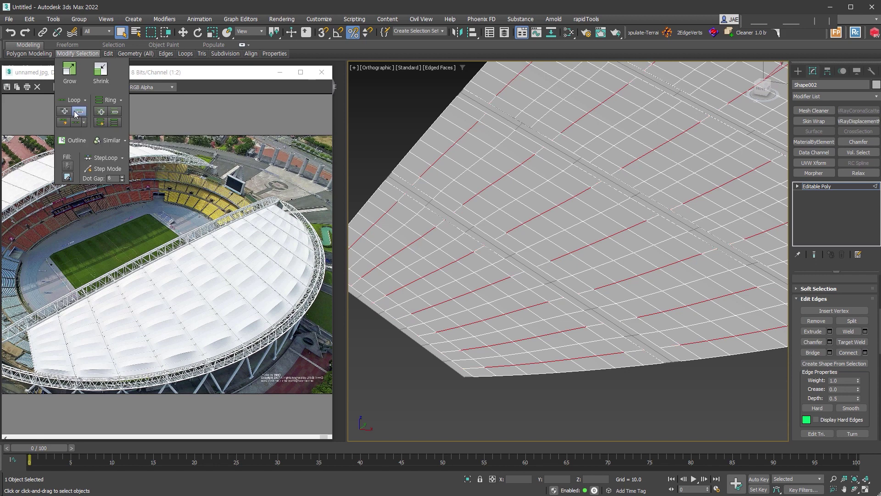
pyautogui.moveTo(597, 311)
pyautogui.keyDown('alt'); pyautogui.mouseDown(button='middle')
pyautogui.moveTo(559, 320)
pyautogui.moveTo(742, 292)
pyautogui.mouseUp(button='middle'); pyautogui.keyUp('alt')
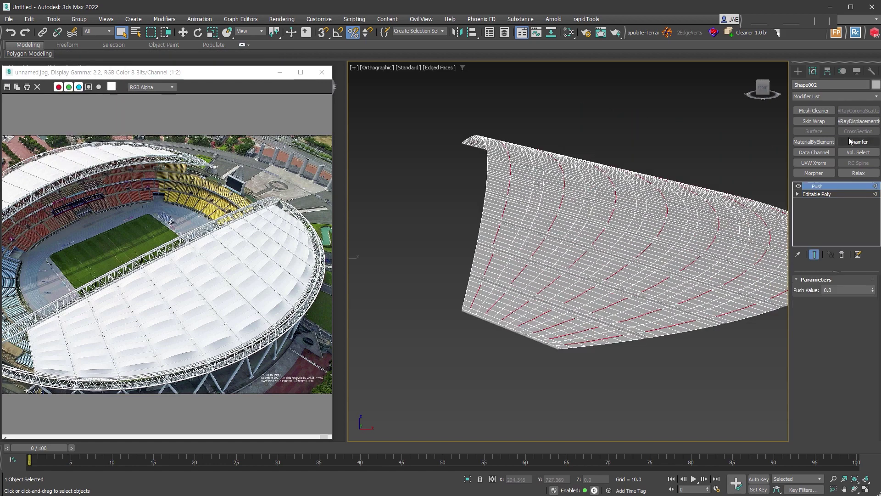
pyautogui.scroll(4, 573, 322)
pyautogui.scroll(3, 574, 321)
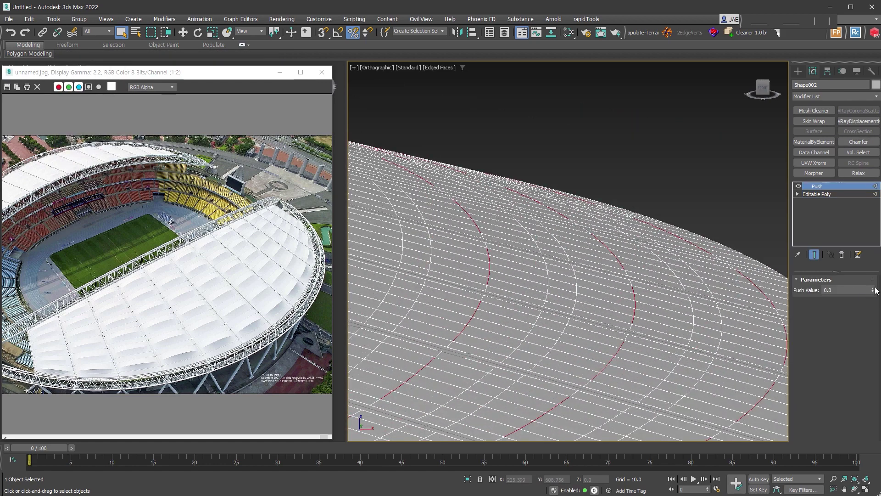
# - Add an Edit Poly, shrink the edge loops, and apply a Push of 0.7
pyautogui.hotkey('ctrl', 'e')
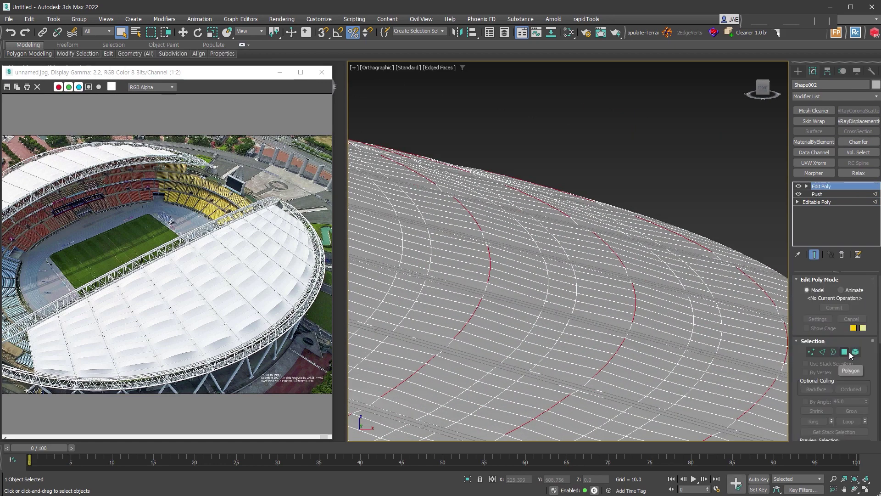
pyautogui.click(822, 352)
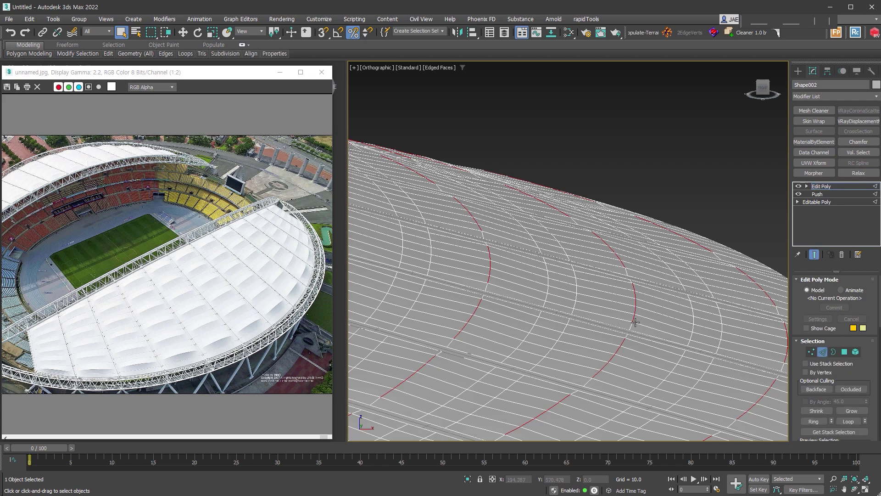
pyautogui.moveTo(77, 54)
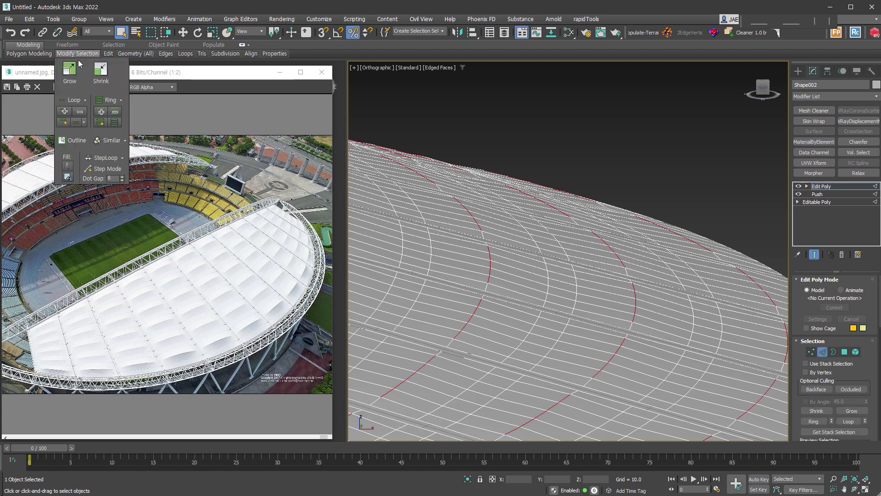
pyautogui.click(80, 112)
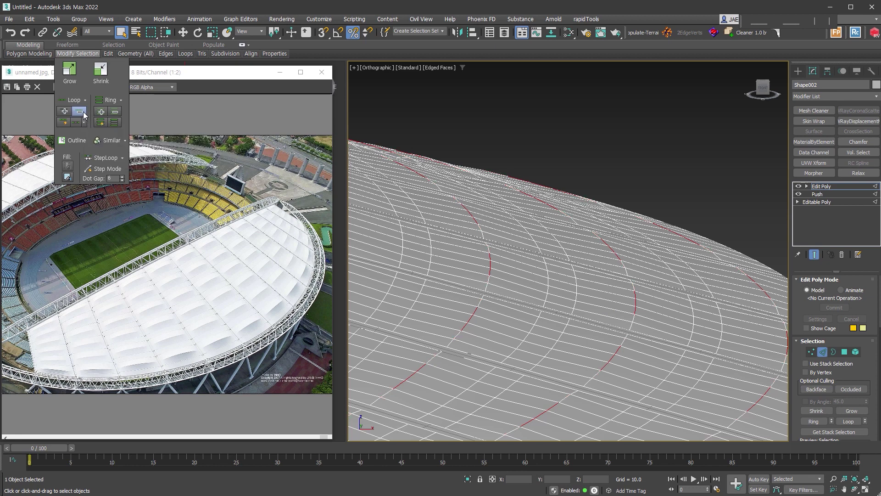
pyautogui.press(';')
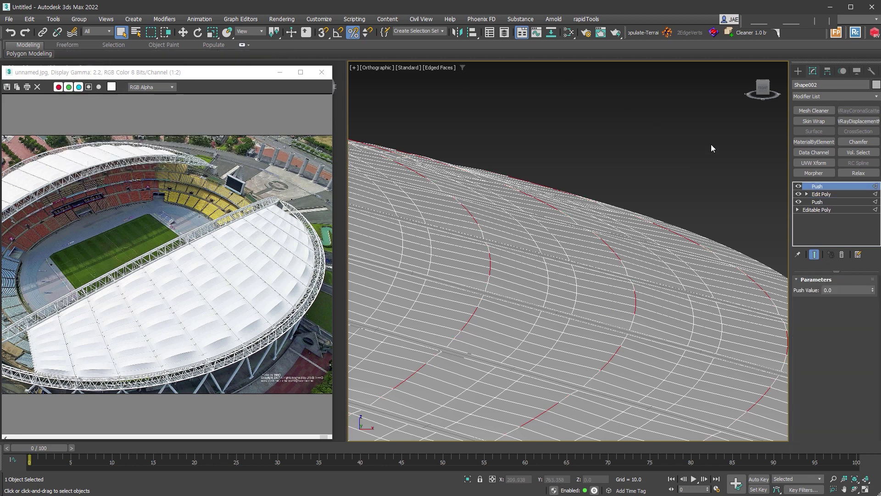
pyautogui.moveTo(873, 291); pyautogui.dragTo(873, 281)
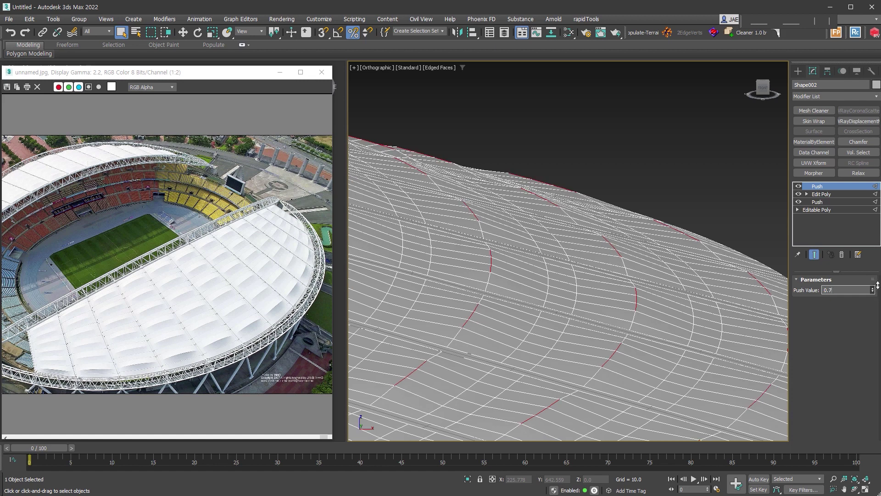
pyautogui.scroll(3, 508, 338)
pyautogui.scroll(3, 508, 338)
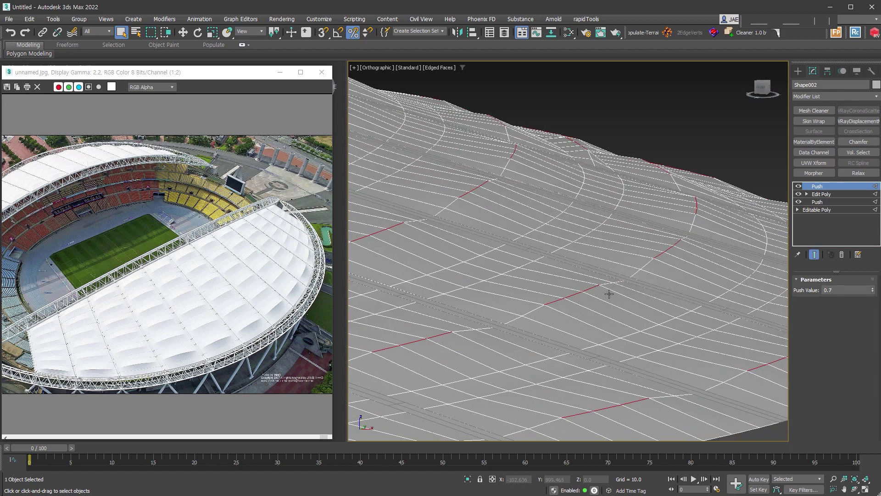
# - Add another Edit Poly, shrink the loops, push 0.4, and collapse to one Editable Poly
pyautogui.press('e')
pyautogui.click(822, 351)
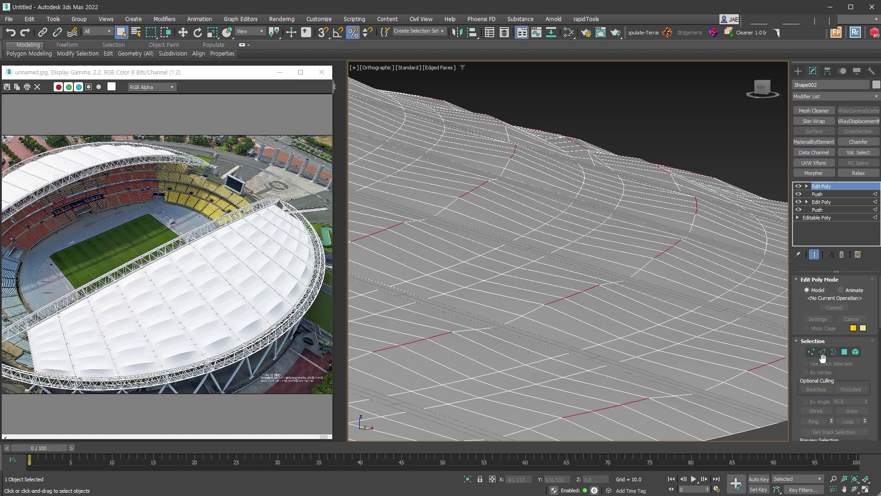
pyautogui.click(77, 53)
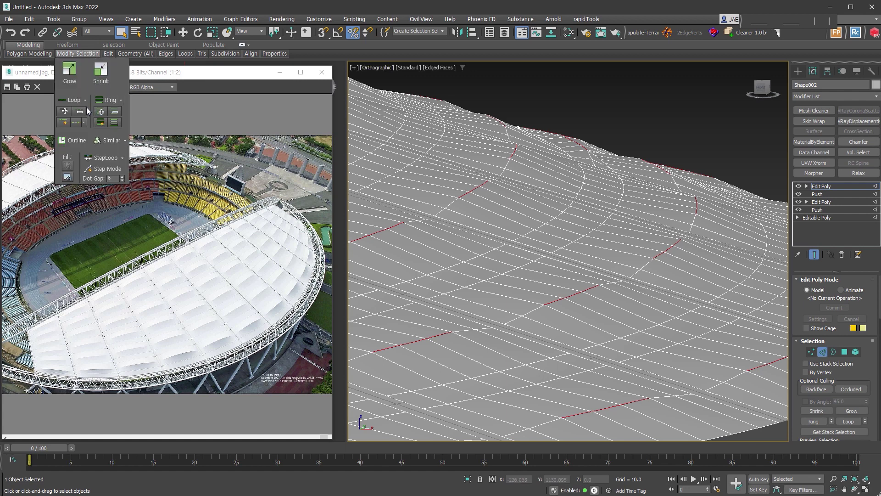
pyautogui.click(80, 112)
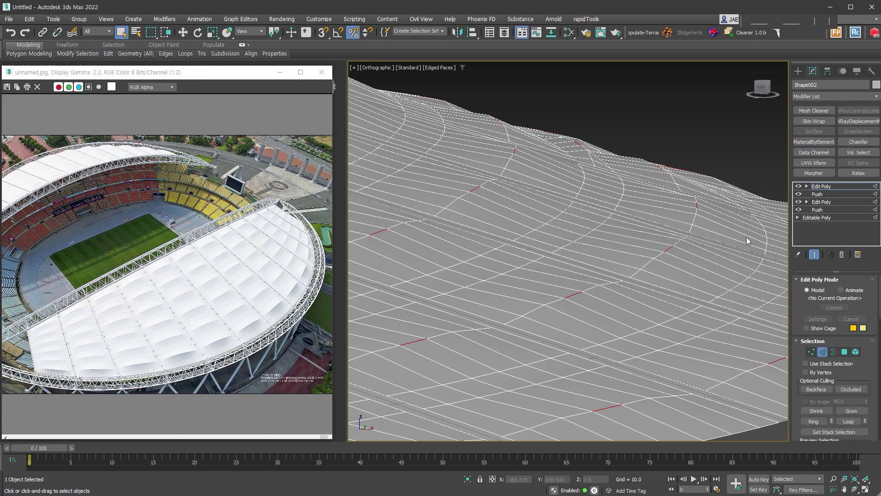
pyautogui.press('p')
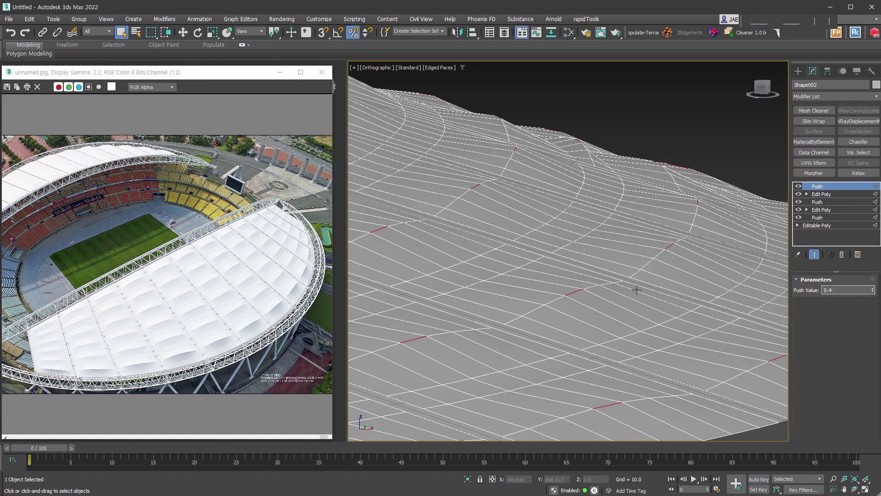
pyautogui.scroll(-3, 636, 289)
pyautogui.moveTo(636, 289)
pyautogui.keyDown('alt'); pyautogui.mouseDown(button='middle')
pyautogui.moveTo(688, 286)
pyautogui.moveTo(675, 292)
pyautogui.mouseUp(button='middle'); pyautogui.keyUp('alt')
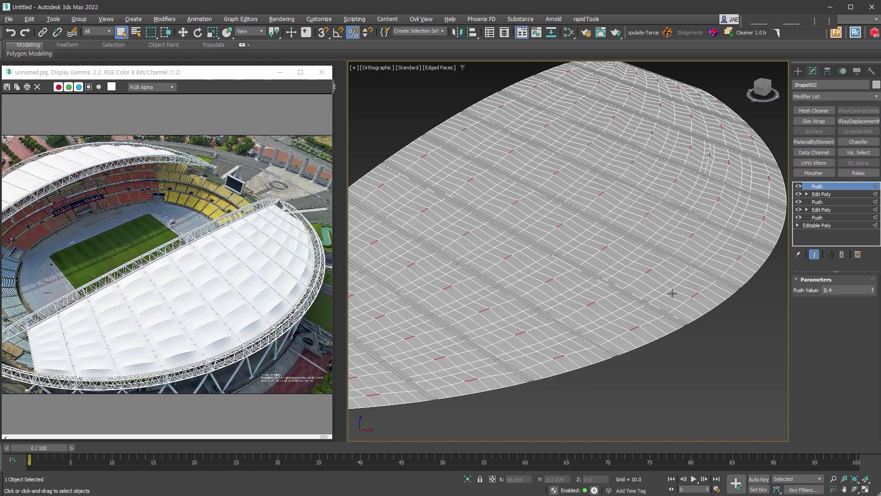
pyautogui.scroll(2, 675, 293)
pyautogui.scroll(4, 665, 273)
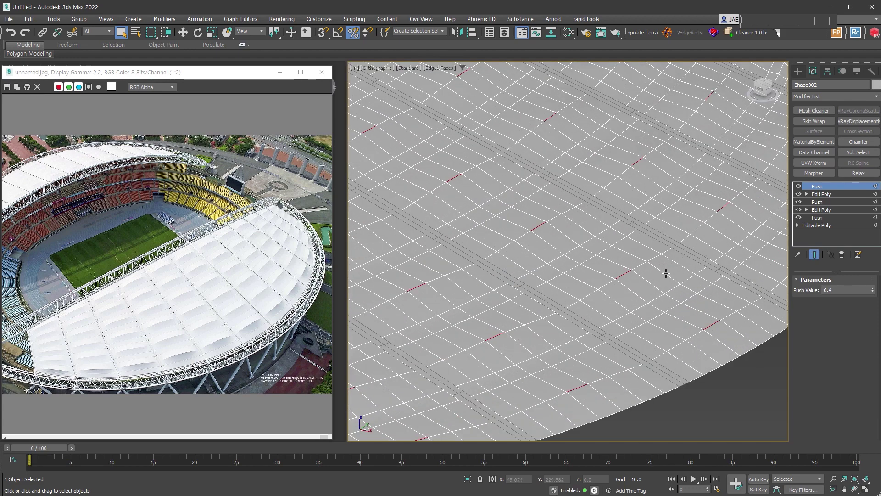
pyautogui.hotkey('ctrl', 'shift', 'c')
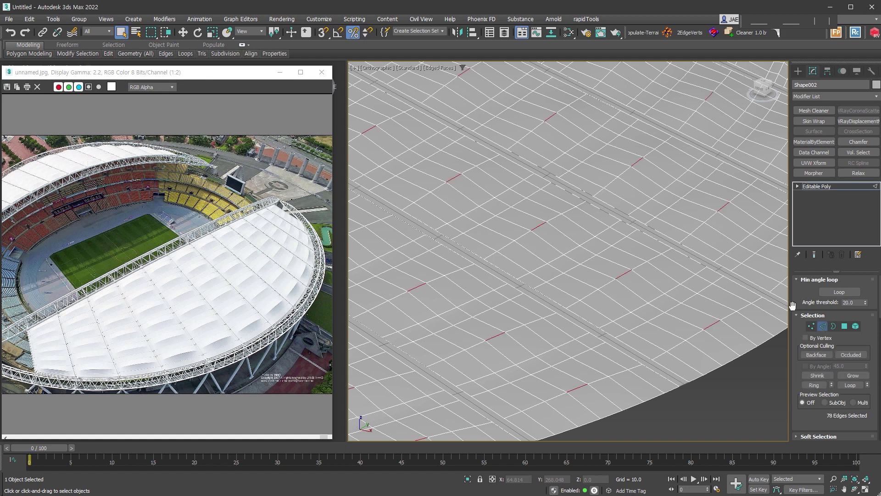
# - Grow the edge selection and extrude the seams with height 0 and width 0.585
pyautogui.click(77, 53)
pyautogui.click(70, 114)
pyautogui.moveTo(580, 236); pyautogui.dragTo(671, 299, button='middle')
pyautogui.scroll(3, 671, 289)
pyautogui.rightClick(668, 273)
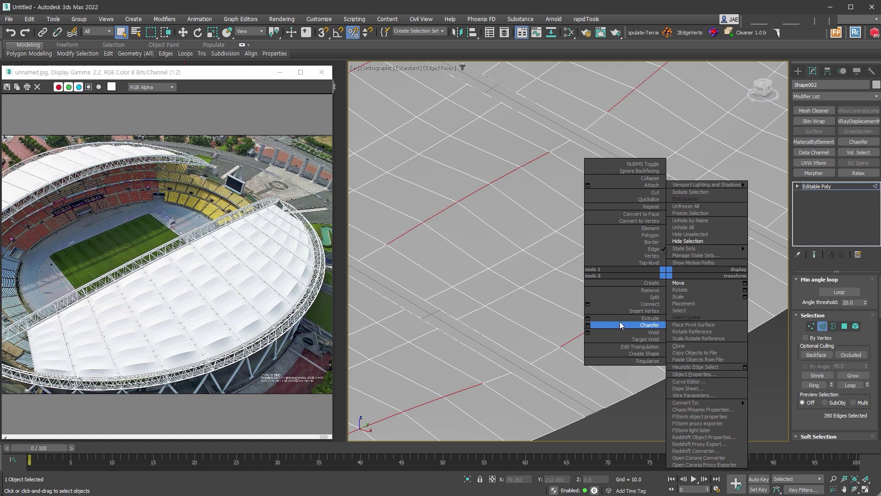
pyautogui.click(588, 318)
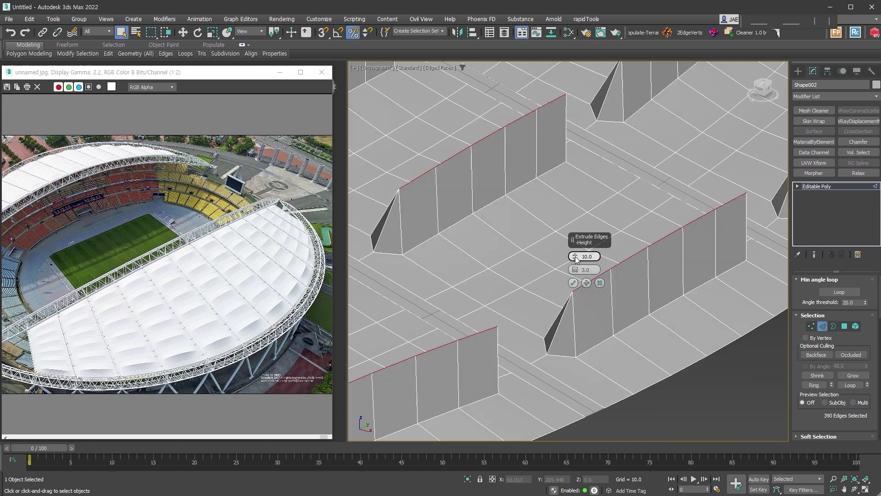
pyautogui.rightClick(575, 256)
pyautogui.moveTo(575, 270); pyautogui.dragTo(573, 290)
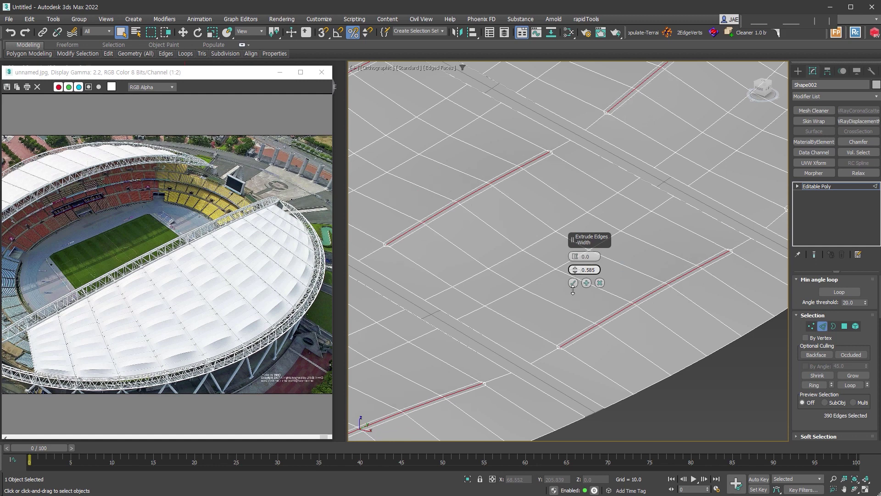
pyautogui.click(574, 283)
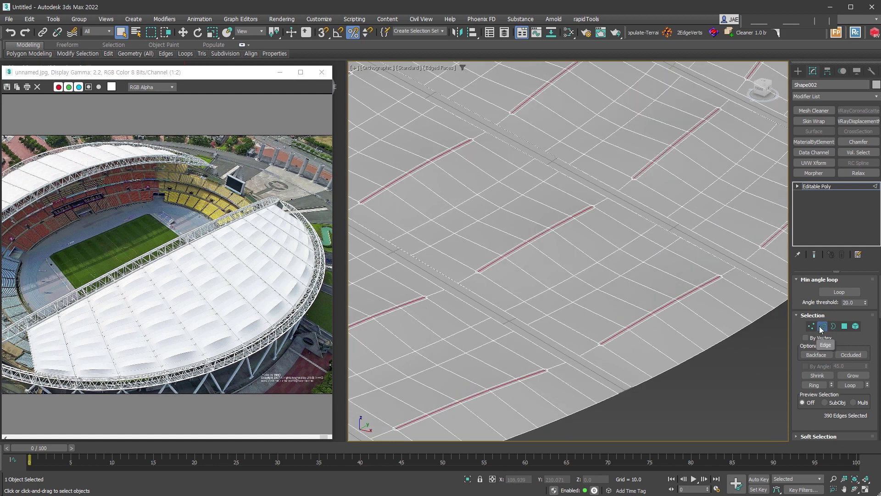
# - Return to object level, add TurboSmooth subdivision, and hide the edged faces
pyautogui.click(822, 326)
pyautogui.hotkey('ctrl', 't')
pyautogui.press('F4')
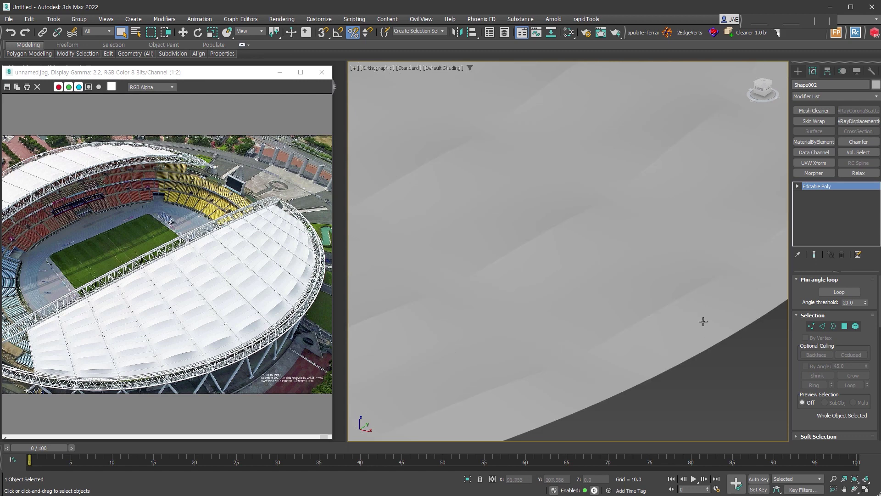
# - Lay the canopy horizontal in view and add a Symmetry modifier mirrored across Y
pyautogui.moveTo(702, 321); pyautogui.dragTo(703, 297, button='middle')
pyautogui.scroll(-5, 703, 298)
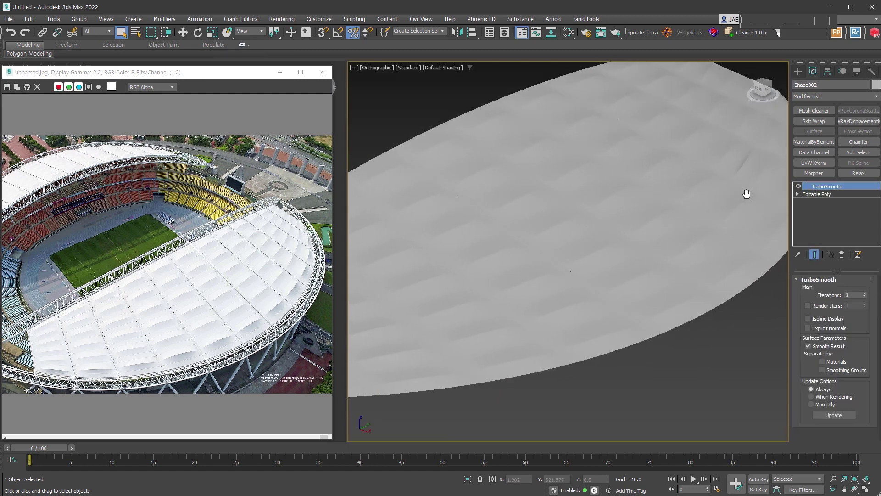
pyautogui.scroll(5, 721, 187)
pyautogui.scroll(2, 721, 187)
pyautogui.scroll(-5, 643, 266)
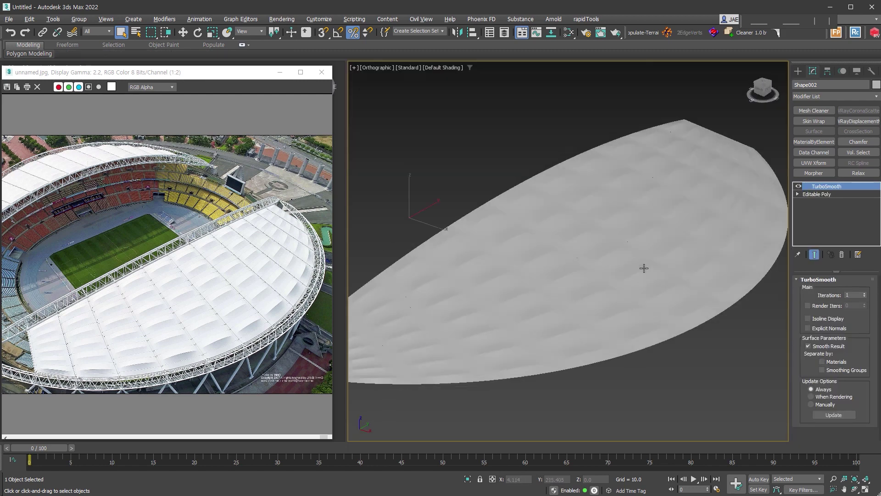
pyautogui.scroll(3, 632, 278)
pyautogui.keyDown('alt'); pyautogui.moveTo(633, 278); pyautogui.dragTo(606, 352, button='middle'); pyautogui.keyUp('alt')
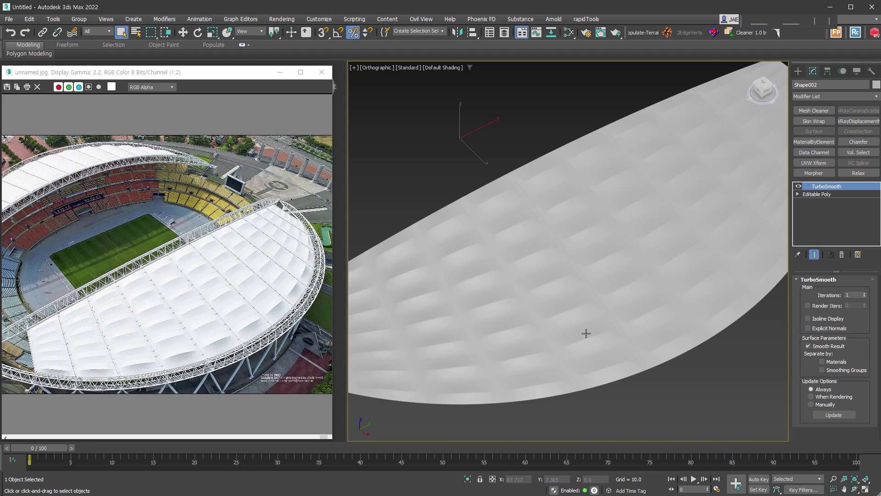
pyautogui.keyDown('alt'); pyautogui.moveTo(547, 344); pyautogui.dragTo(620, 298, button='middle'); pyautogui.keyUp('alt')
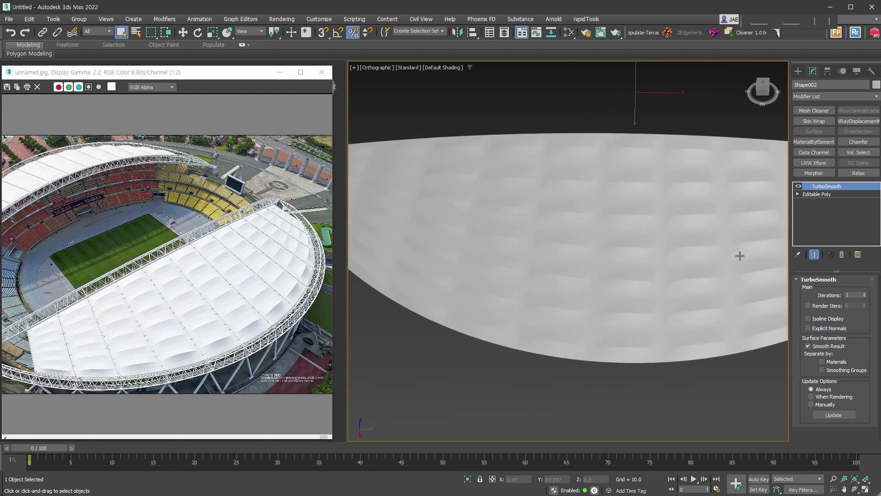
pyautogui.hotkey('alt', 's')
pyautogui.click(816, 319)
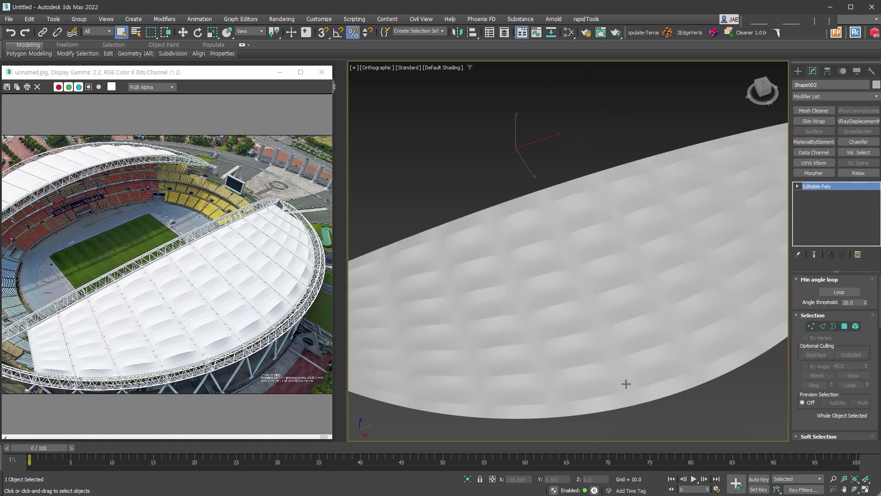
# - On Object001's polygons, extrude the rib strips between the canopy panels
pyautogui.click(626, 382)
pyautogui.press('F4')
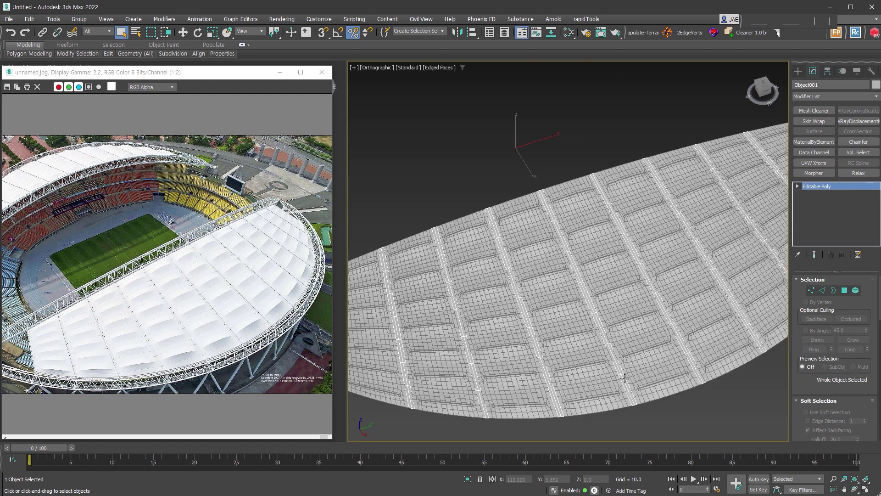
pyautogui.scroll(3, 623, 379)
pyautogui.scroll(3, 621, 378)
pyautogui.press('4')
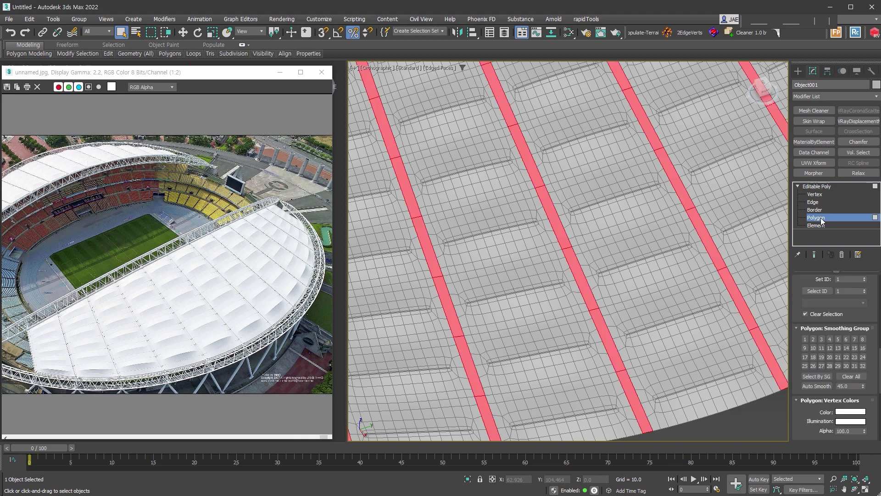
pyautogui.scroll(3, 638, 239)
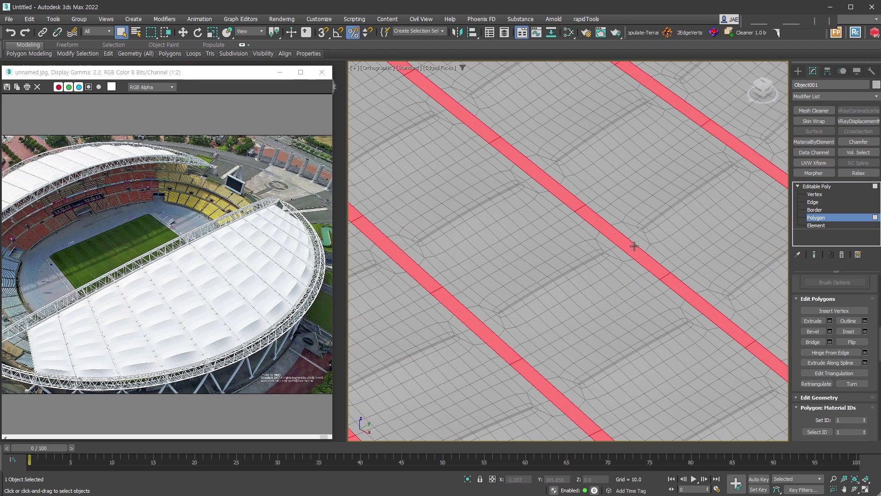
pyautogui.rightClick(633, 245)
pyautogui.click(647, 255)
pyautogui.press('4')
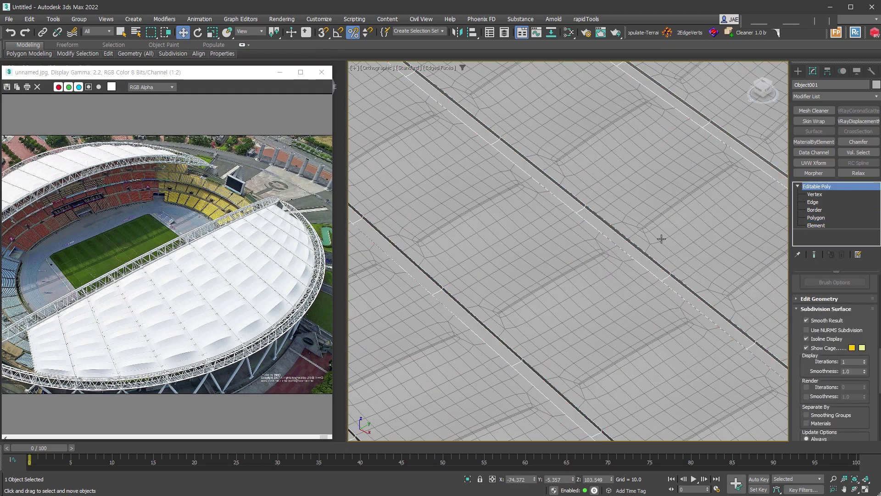
pyautogui.scroll(-5, 683, 321)
pyautogui.click(642, 414)
# - Unhide the truss arches, switch to shaded Perspective without edges, and zoom onto the roof
pyautogui.rightClick(652, 403)
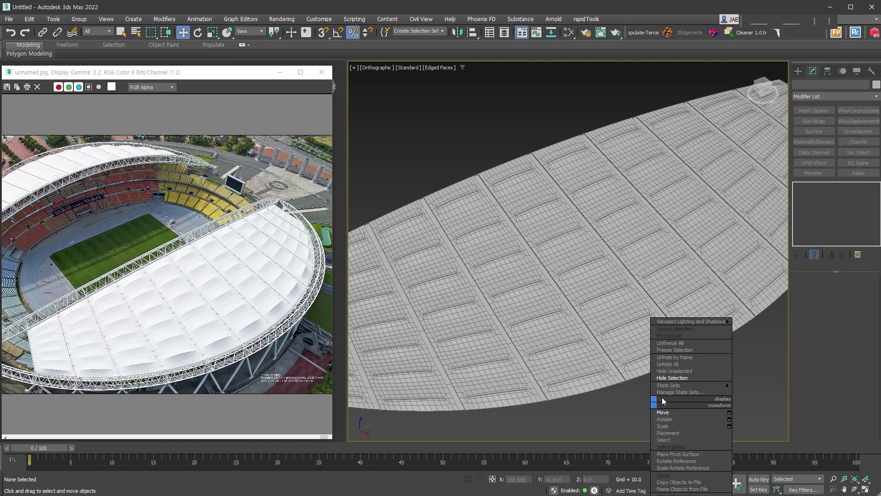
pyautogui.click(683, 364)
pyautogui.press('p')
pyautogui.press('F4')
pyautogui.hotkey('alt', 'z')
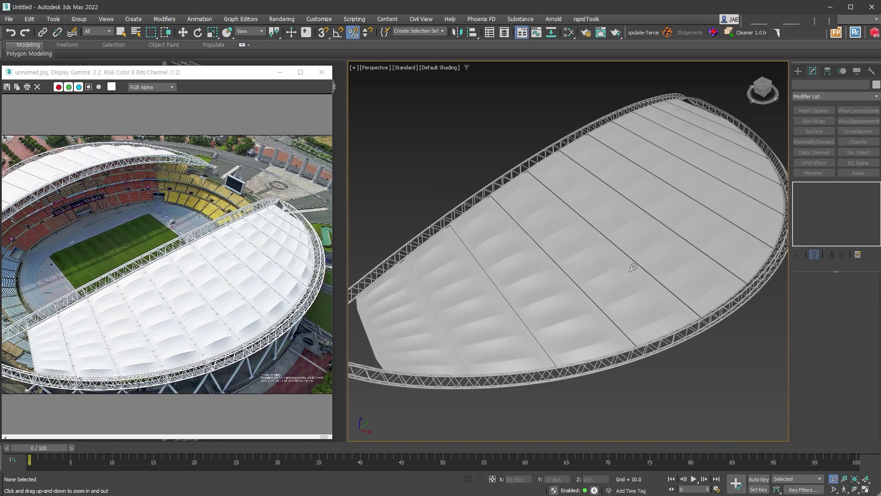
pyautogui.moveTo(640, 262); pyautogui.dragTo(639, 248)
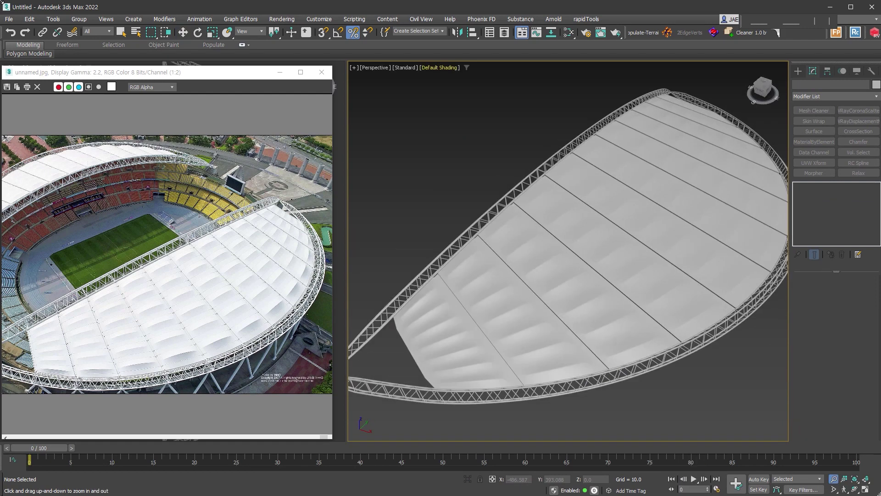